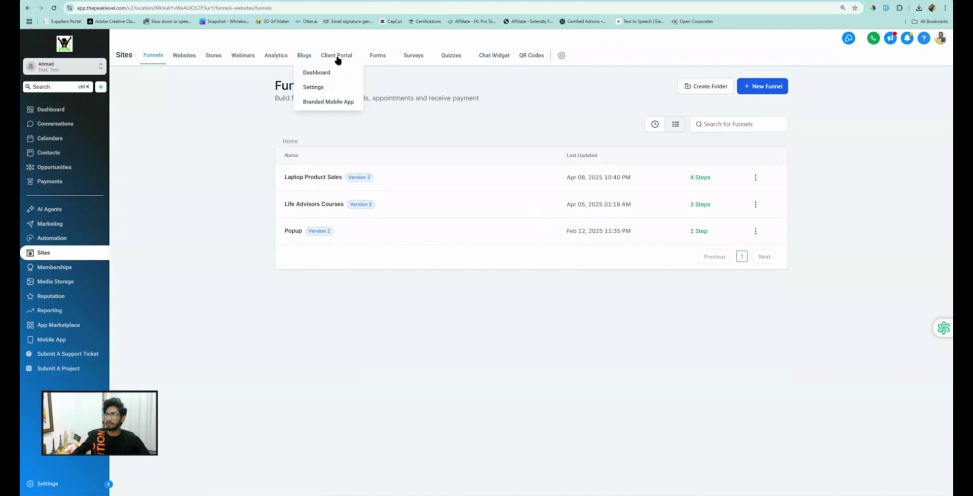
Step: Open the Client Portal dashboard and read its description and the Client Portal URL heading
{"action": "left_click", "coordinate": [337, 56]}
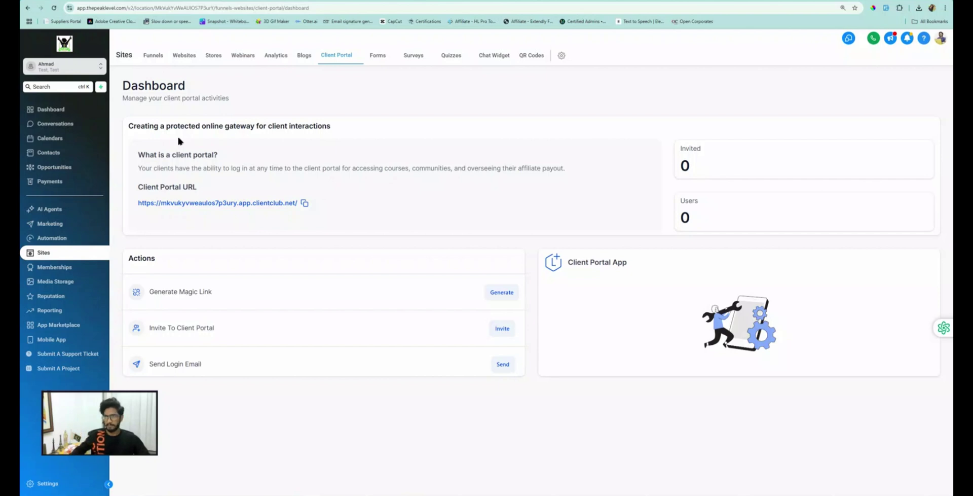
{"action": "mouse_move", "coordinate": [339, 56]}
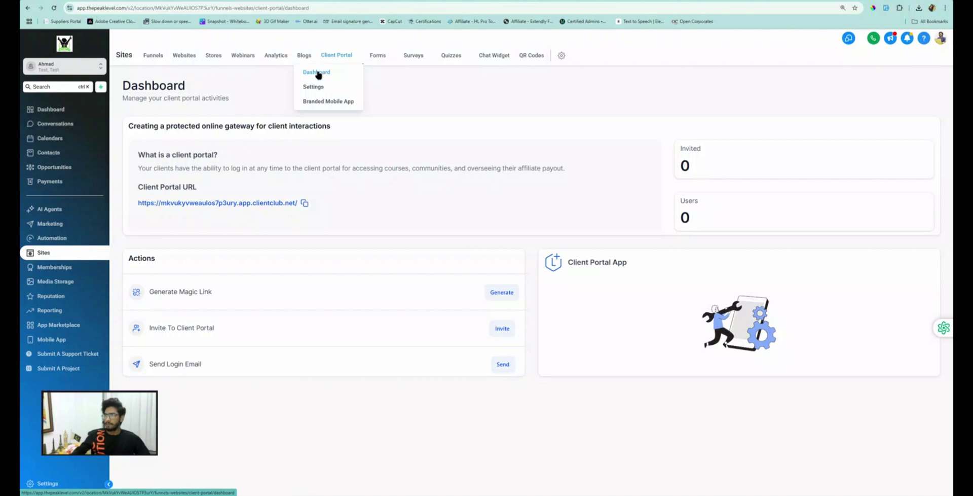
{"action": "left_click", "coordinate": [315, 71]}
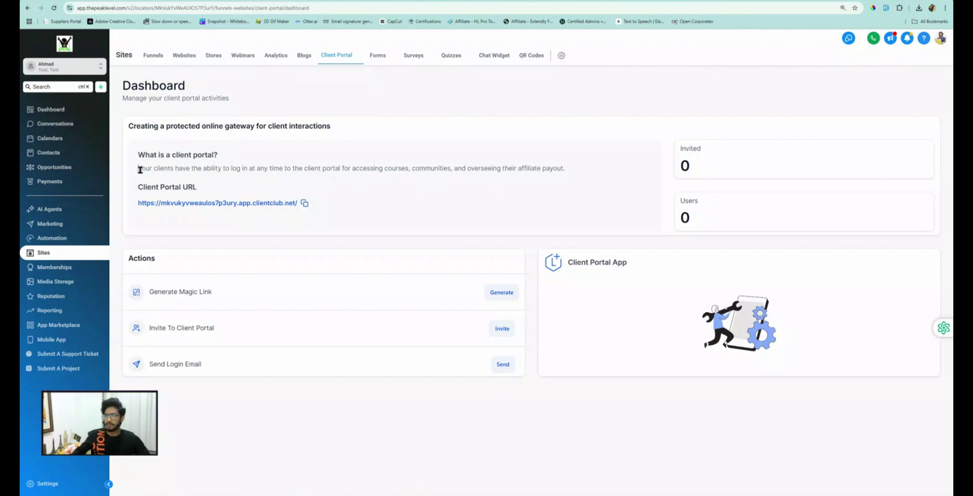
{"action": "left_click_drag", "start_coordinate": [138, 168], "coordinate": [571, 165]}
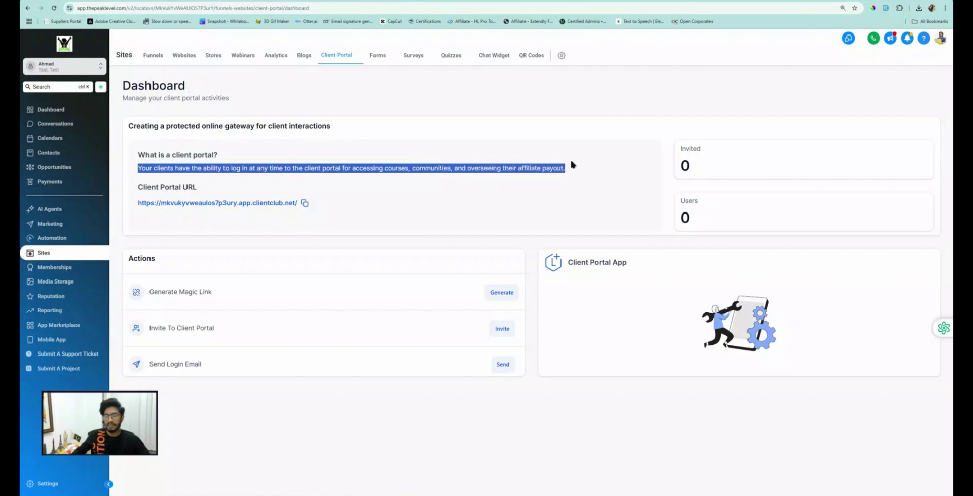
{"action": "double_click", "coordinate": [549, 167]}
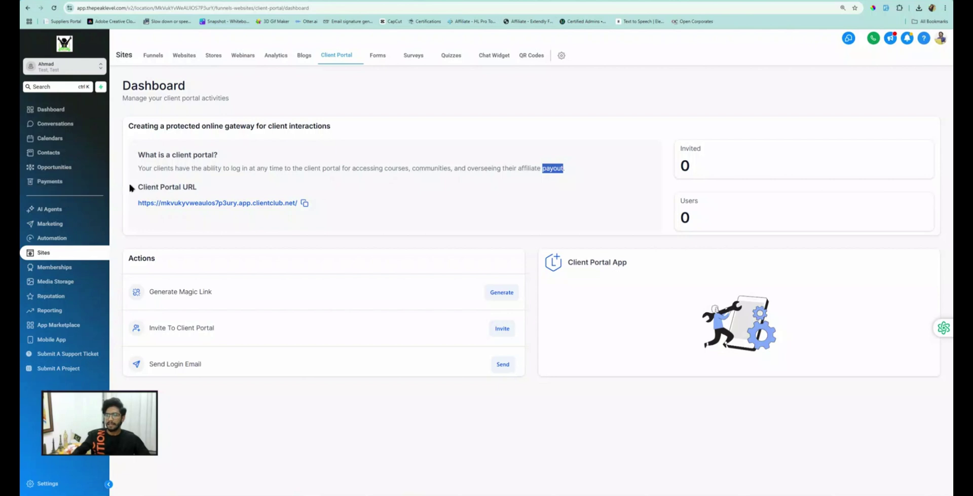
{"action": "left_click_drag", "start_coordinate": [137, 187], "coordinate": [197, 188]}
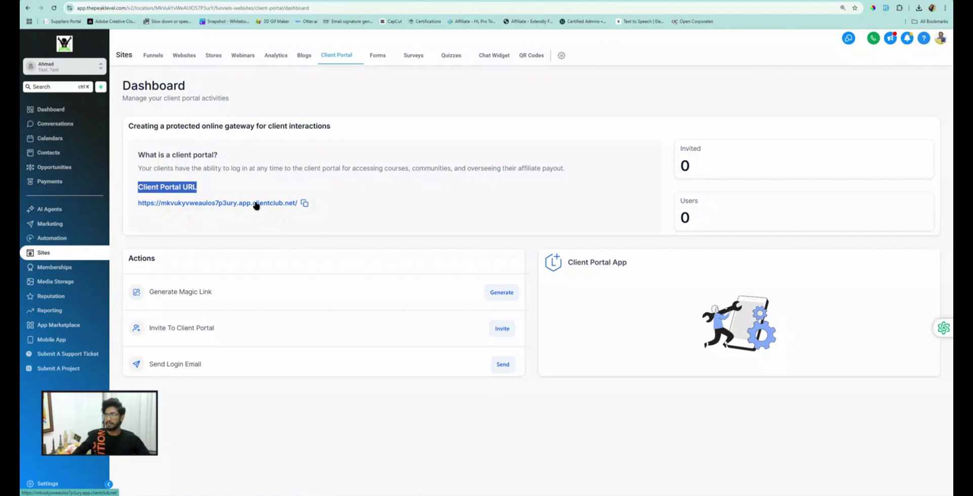
Step: Copy the client portal URL and paste it into a new browser tab's address bar
{"action": "left_click", "coordinate": [305, 203]}
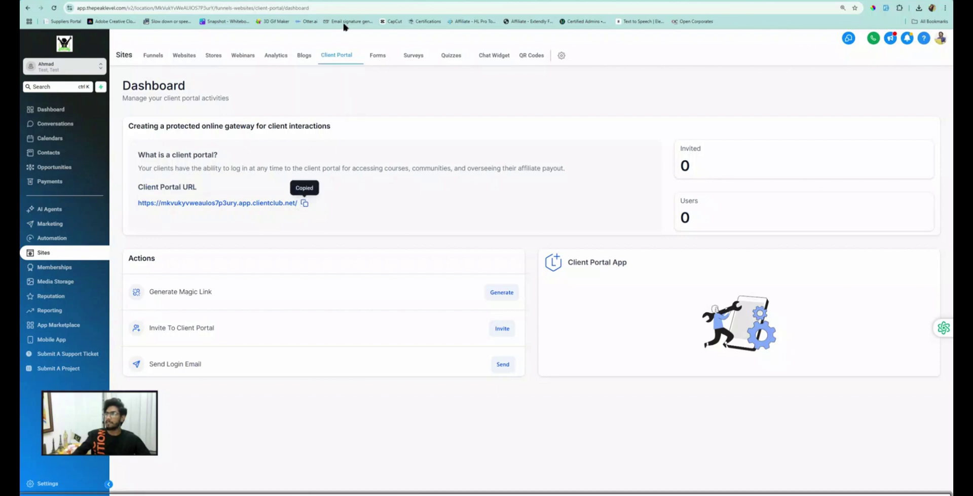
{"action": "left_click", "coordinate": [325, 8]}
{"action": "key", "text": "ctrl+v"}
Step: Load the 'My portal' login page, then go back to the HighLevel Client Portal dashboard
{"action": "key", "text": "Return"}
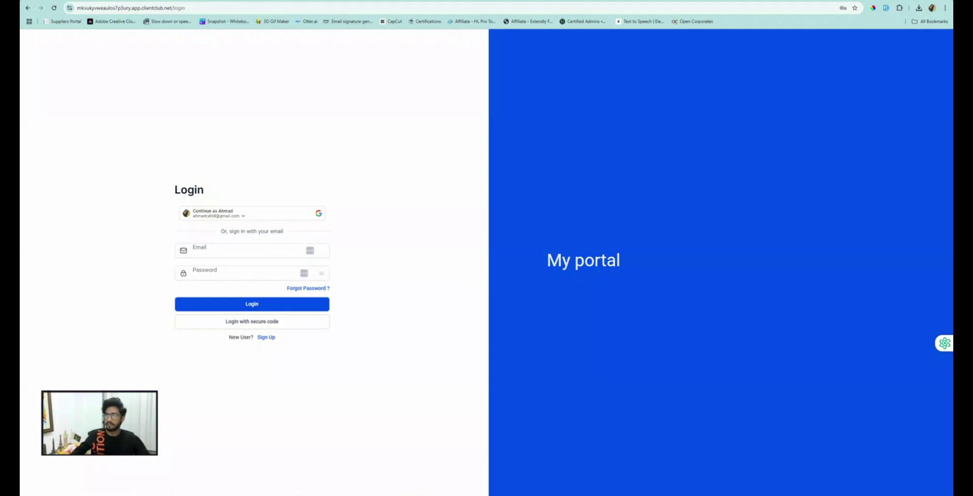
{"action": "left_click", "coordinate": [270, 0]}
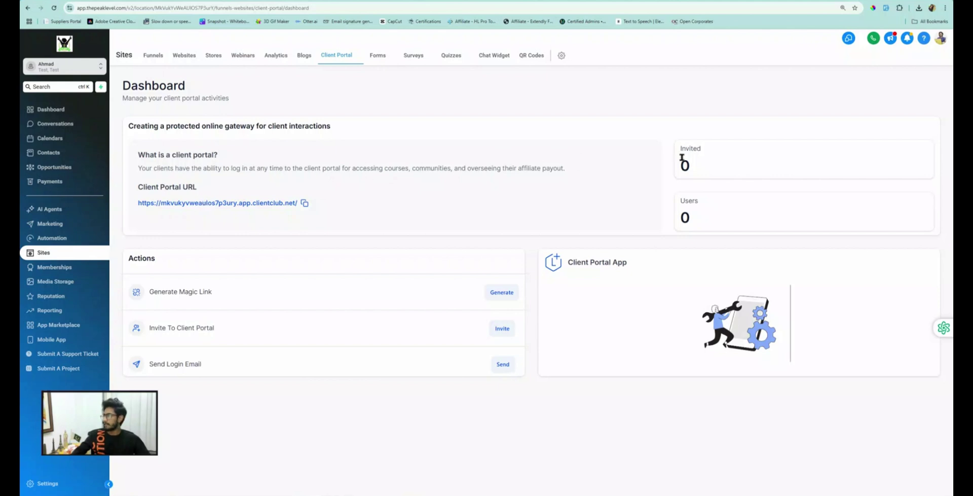
{"action": "left_click_drag", "start_coordinate": [695, 165], "coordinate": [681, 166]}
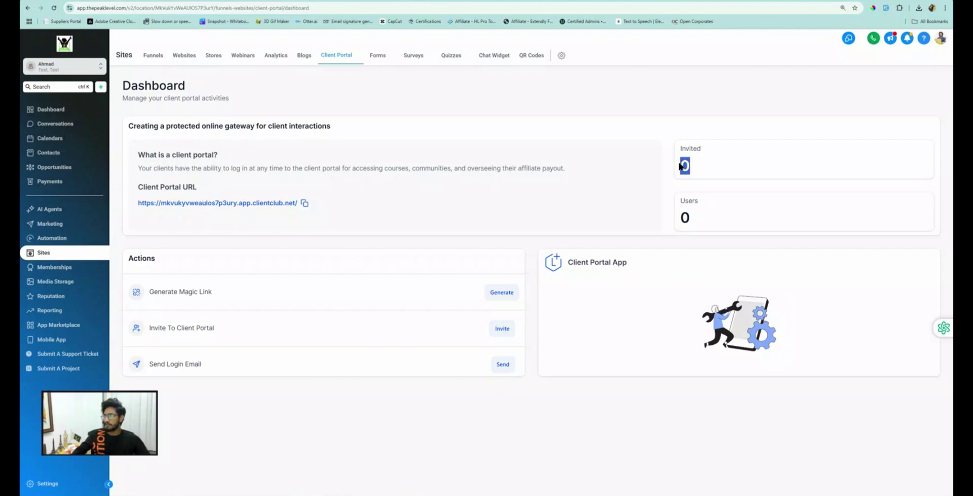
{"action": "left_click_drag", "start_coordinate": [698, 222], "coordinate": [678, 219]}
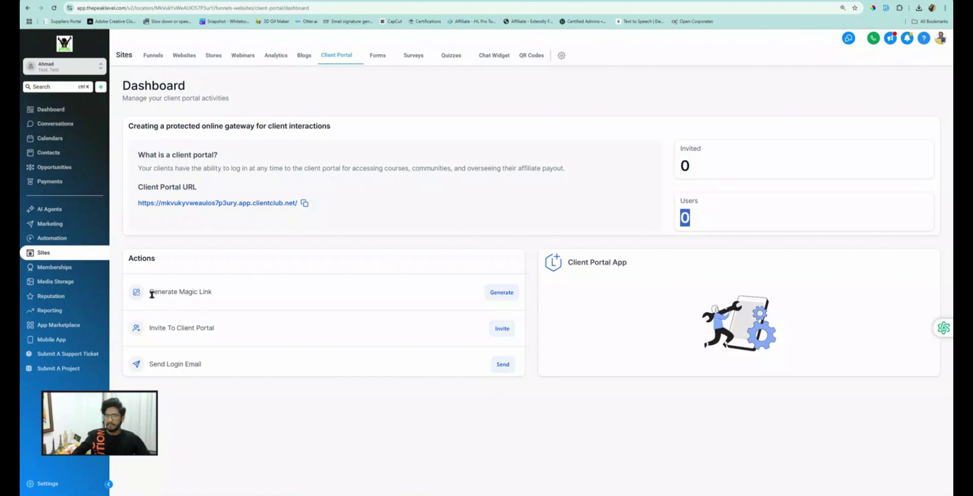
{"action": "left_click_drag", "start_coordinate": [153, 292], "coordinate": [252, 295]}
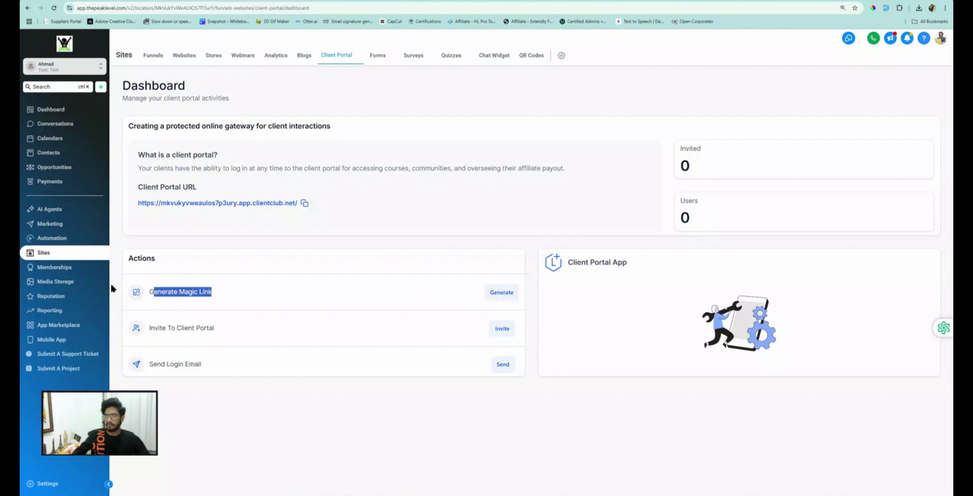
{"action": "left_click", "coordinate": [214, 293]}
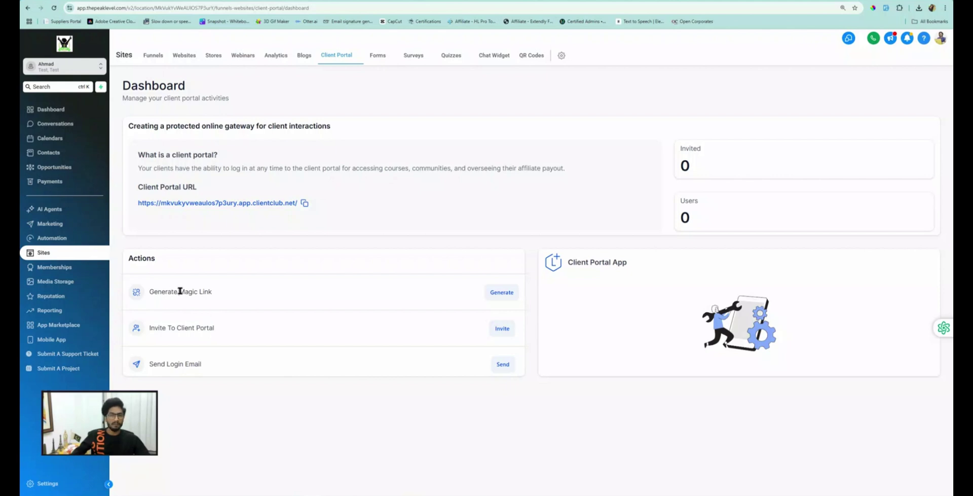
{"action": "left_click_drag", "start_coordinate": [179, 291], "coordinate": [427, 294]}
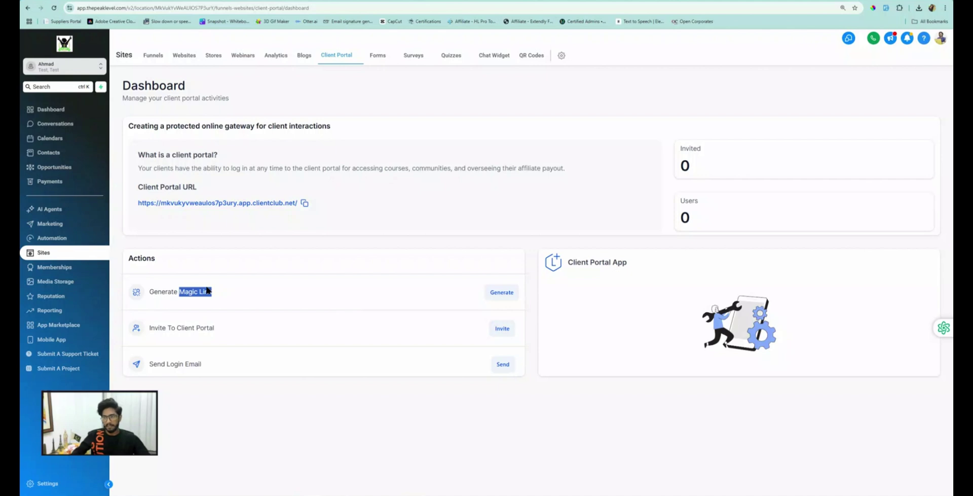
{"action": "left_click_drag", "start_coordinate": [151, 330], "coordinate": [217, 329]}
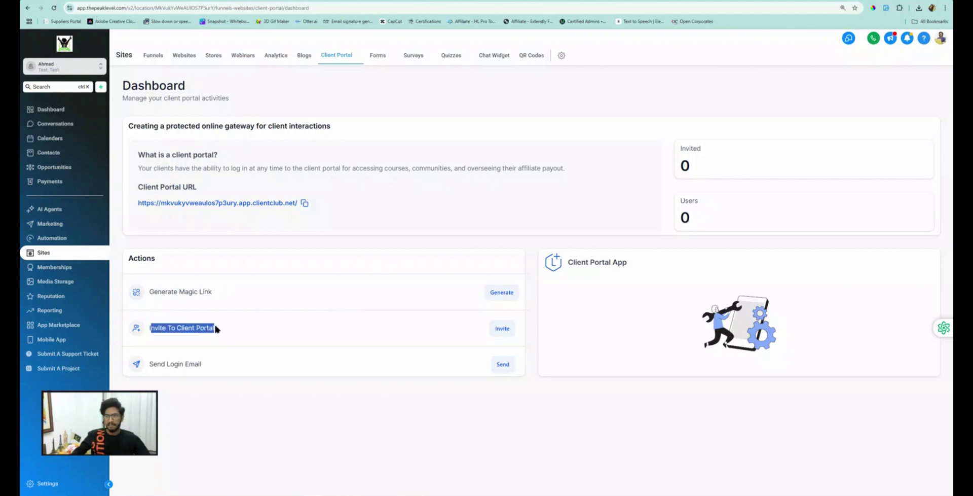
{"action": "left_click", "coordinate": [502, 329]}
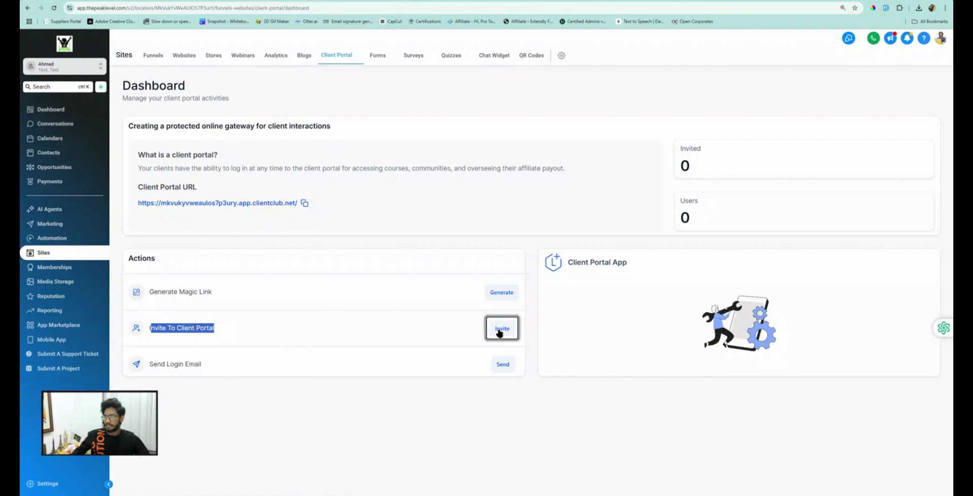
{"action": "left_click", "coordinate": [459, 271]}
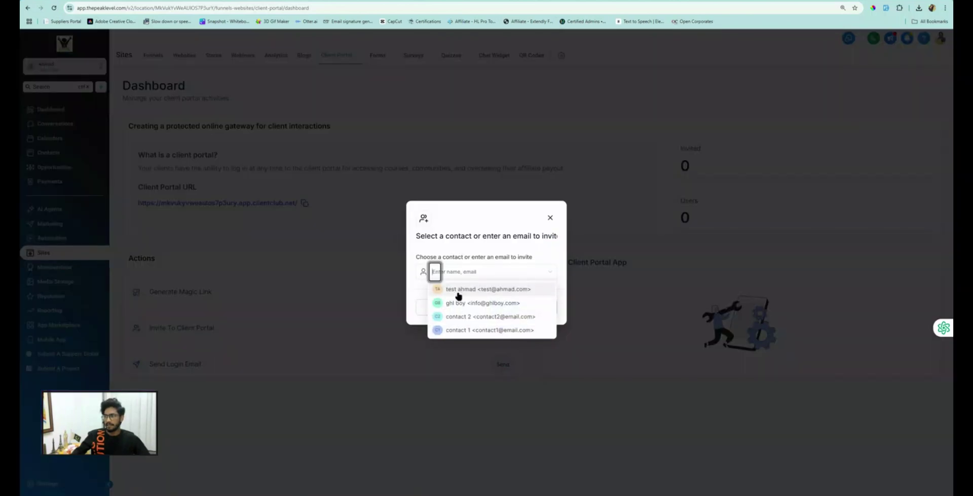
{"action": "left_click", "coordinate": [490, 210]}
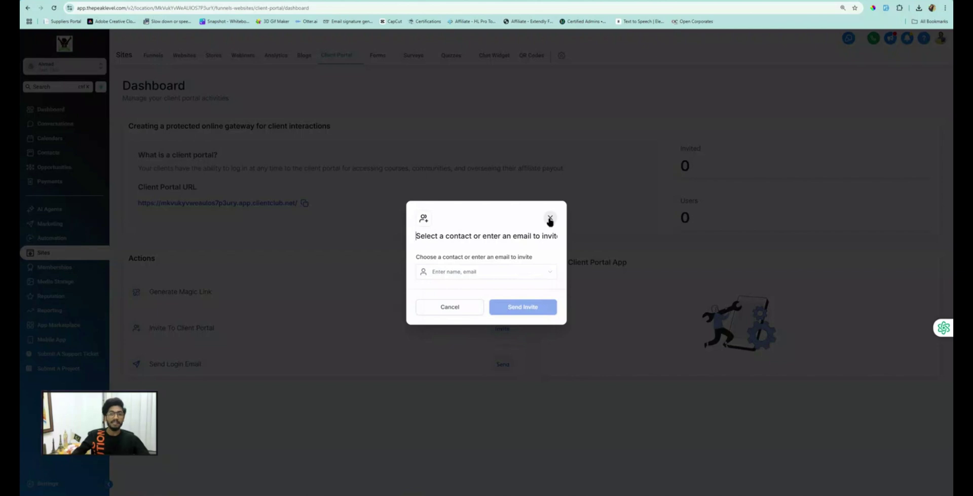
{"action": "left_click", "coordinate": [550, 218]}
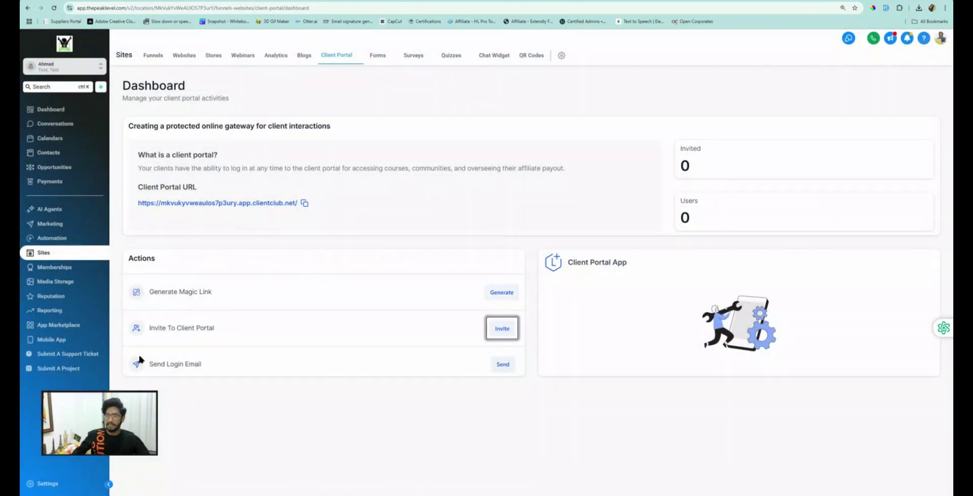
{"action": "left_click_drag", "start_coordinate": [135, 363], "coordinate": [209, 367]}
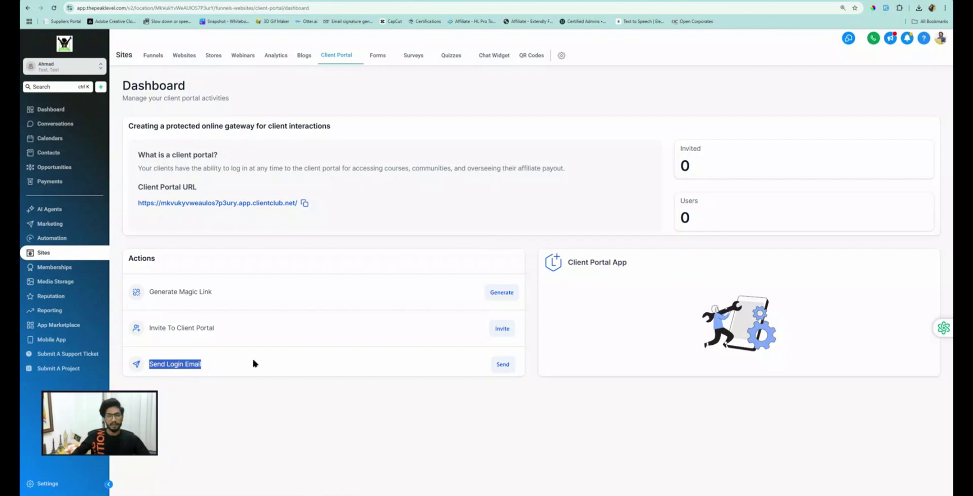
{"action": "left_click", "coordinate": [503, 364]}
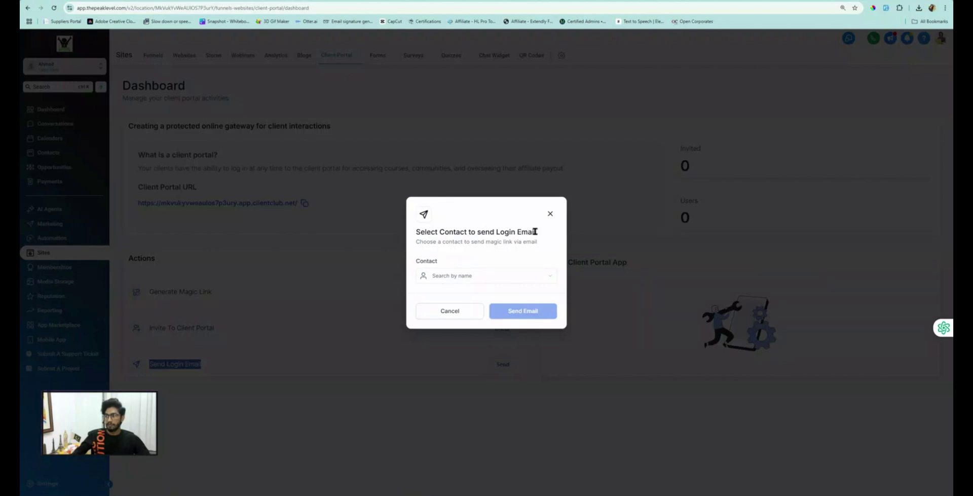
{"action": "left_click_drag", "start_coordinate": [535, 232], "coordinate": [478, 232]}
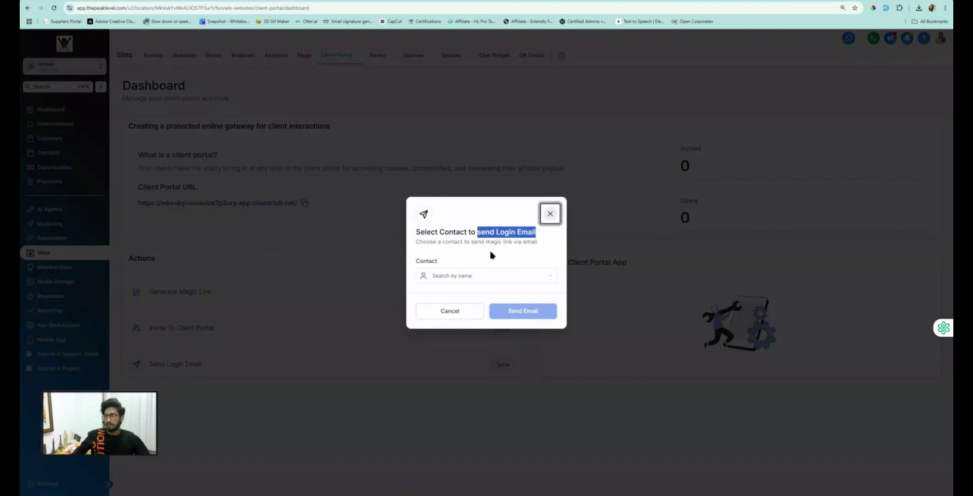
{"action": "key", "text": "Escape"}
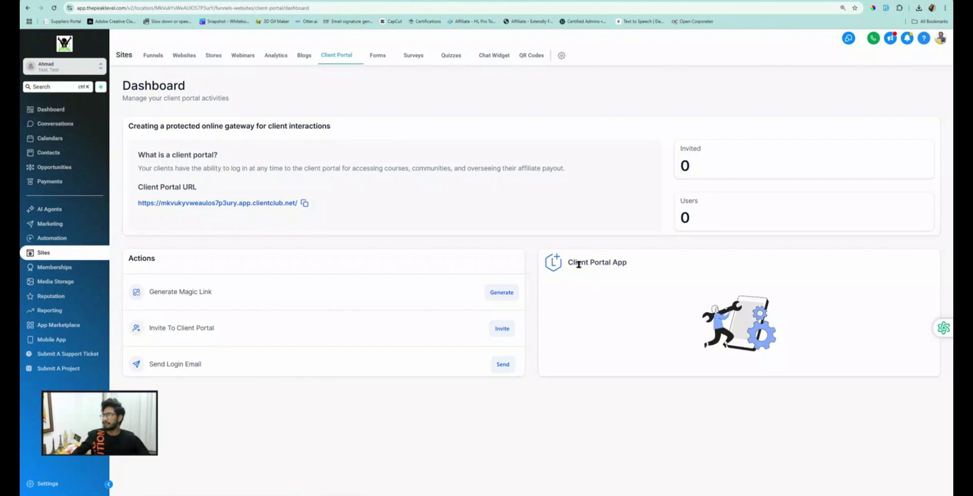
{"action": "mouse_move", "coordinate": [573, 263]}
{"action": "left_mouse_down"}
{"action": "mouse_move", "coordinate": [629, 274]}
{"action": "mouse_move", "coordinate": [569, 261]}
{"action": "left_mouse_up"}
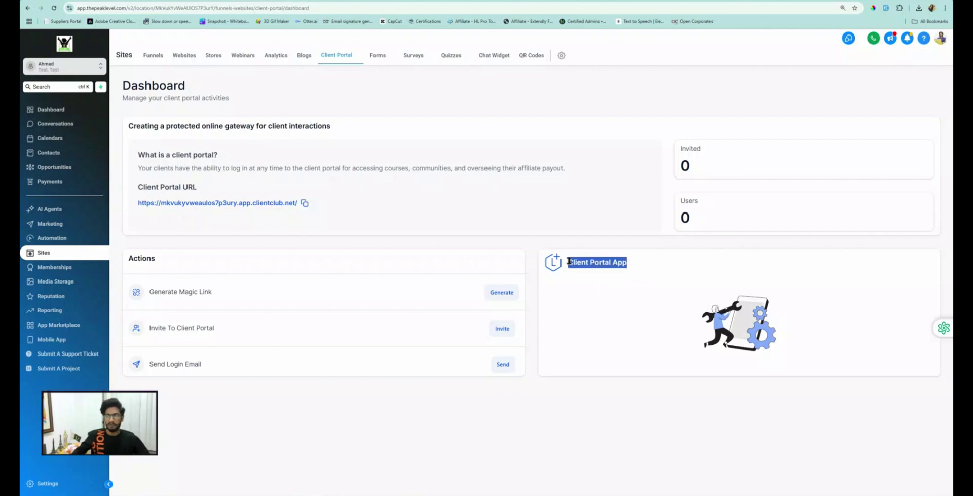
{"action": "mouse_move", "coordinate": [329, 57]}
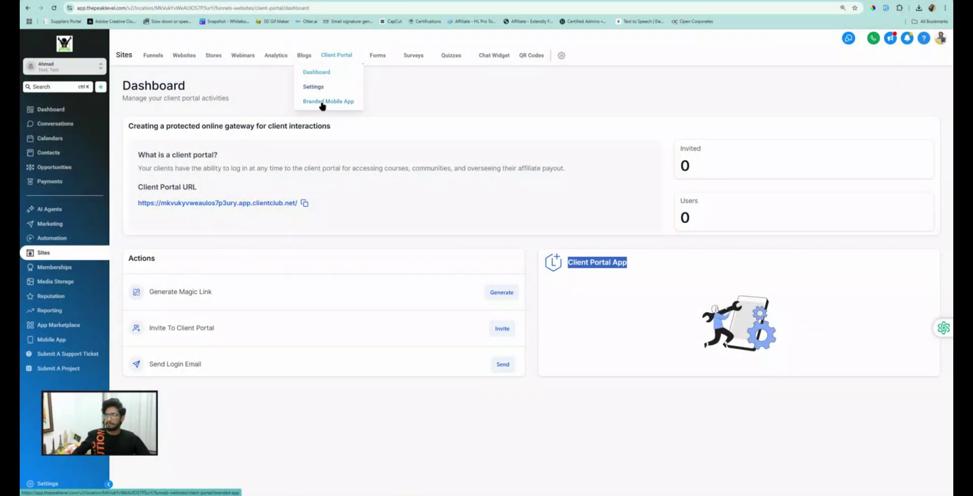
{"action": "left_click", "coordinate": [328, 103]}
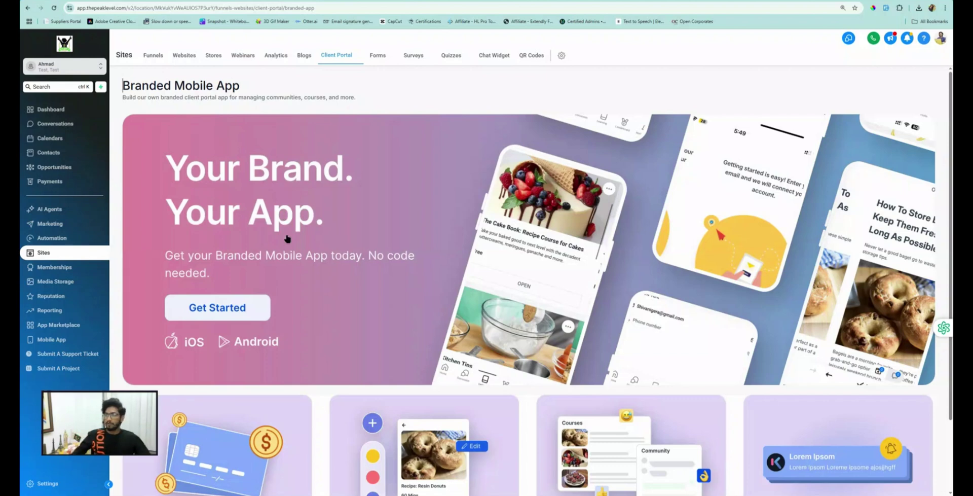
{"action": "scroll", "coordinate": [282, 235], "scroll_direction": "down", "scroll_amount": 2}
{"action": "left_click", "coordinate": [219, 237]}
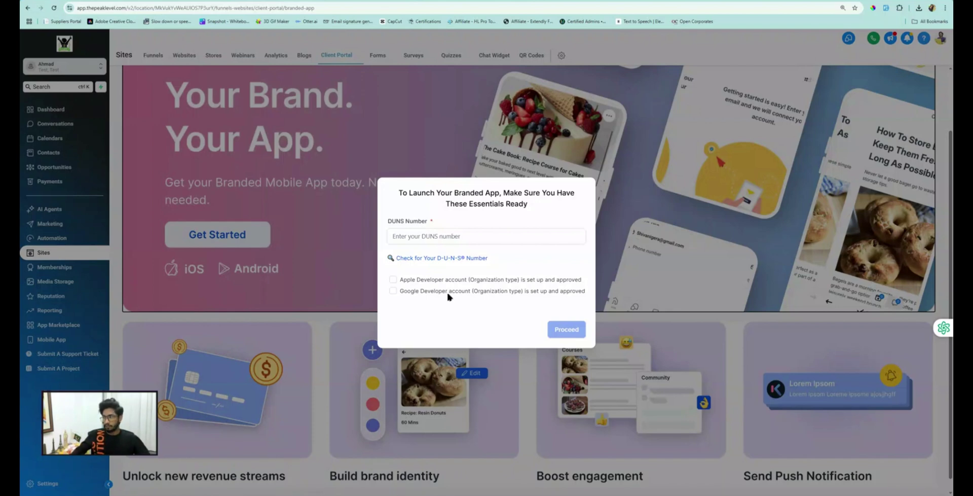
{"action": "left_click_drag", "start_coordinate": [574, 247], "coordinate": [391, 226]}
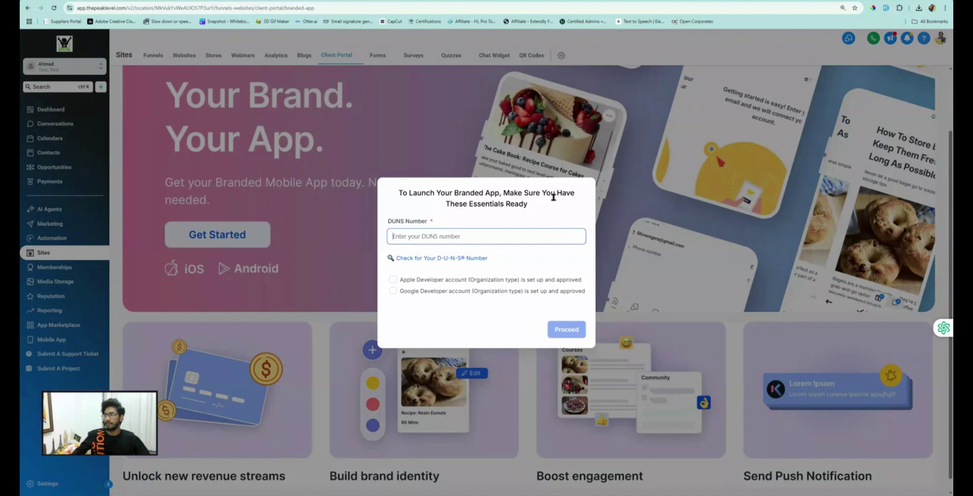
{"action": "left_click", "coordinate": [349, 279]}
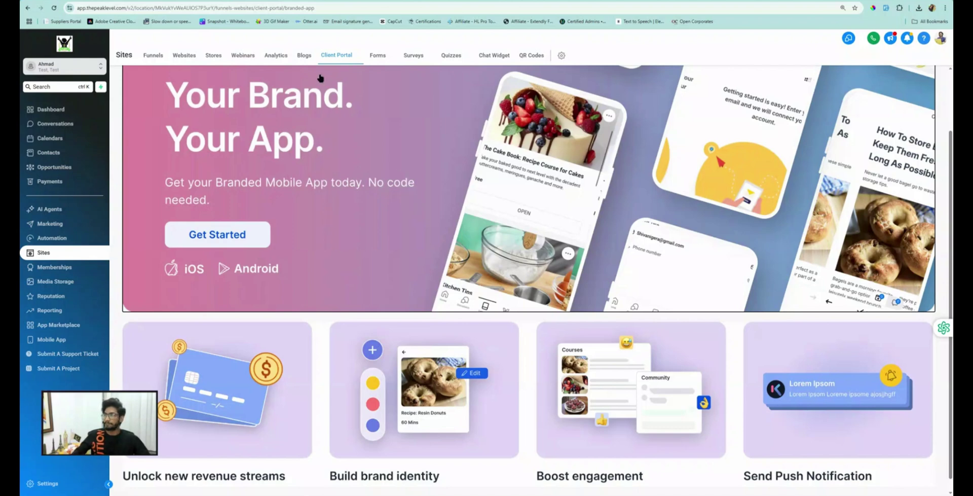
{"action": "mouse_move", "coordinate": [341, 55]}
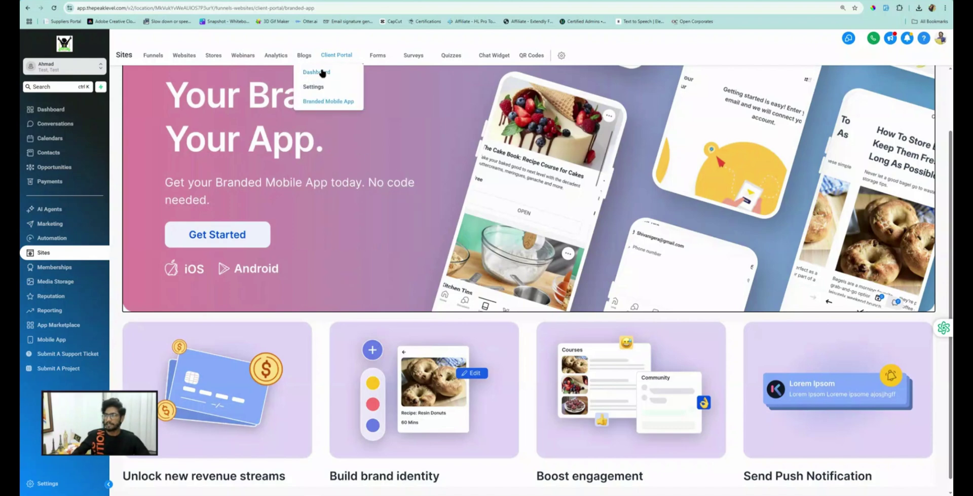
{"action": "left_click", "coordinate": [321, 73]}
{"action": "left_click_drag", "start_coordinate": [632, 278], "coordinate": [586, 258]}
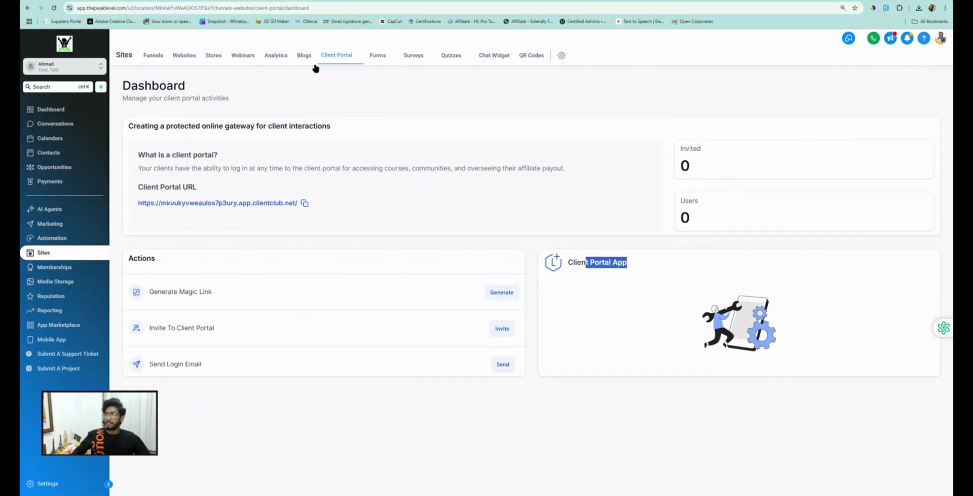
Step: Look over the client portal's Sub Domain settings, then return to the Client Portal dashboard
{"action": "mouse_move", "coordinate": [339, 52]}
{"action": "left_click", "coordinate": [314, 87]}
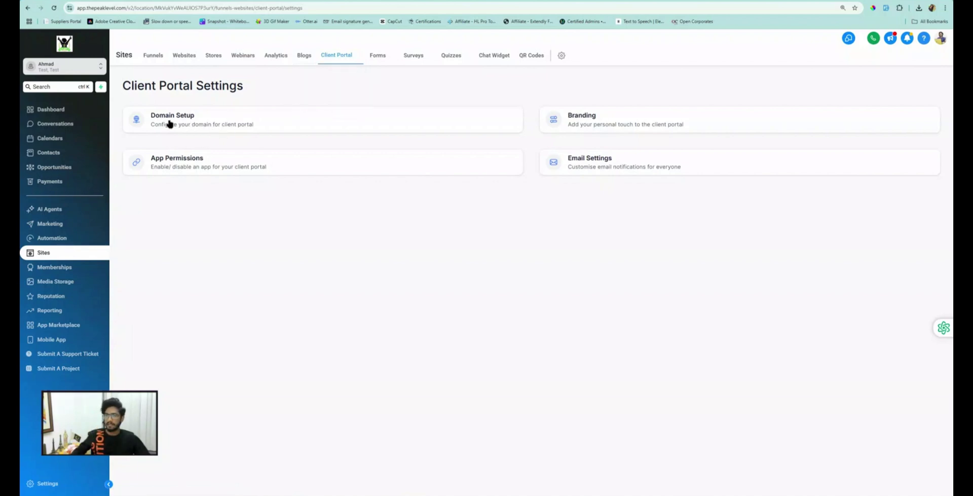
{"action": "left_click", "coordinate": [197, 120]}
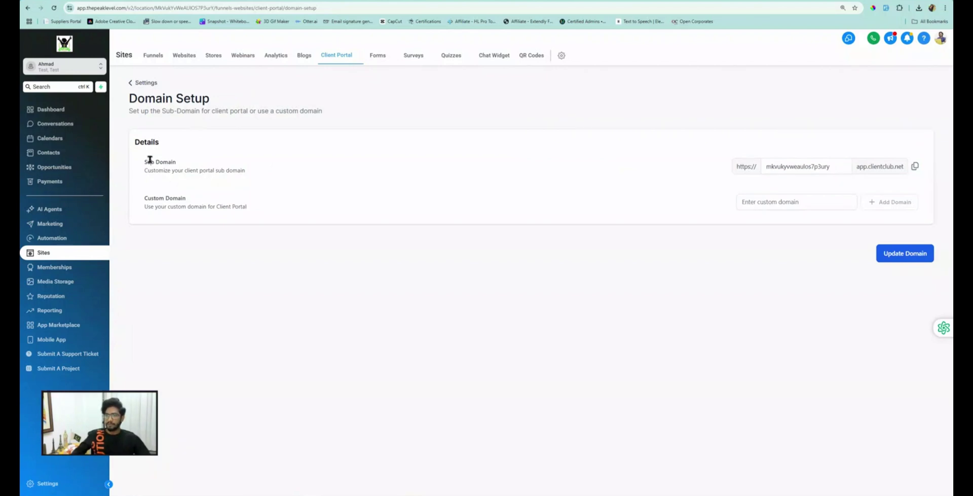
{"action": "left_click_drag", "start_coordinate": [150, 160], "coordinate": [173, 171]}
{"action": "left_click", "coordinate": [150, 196]}
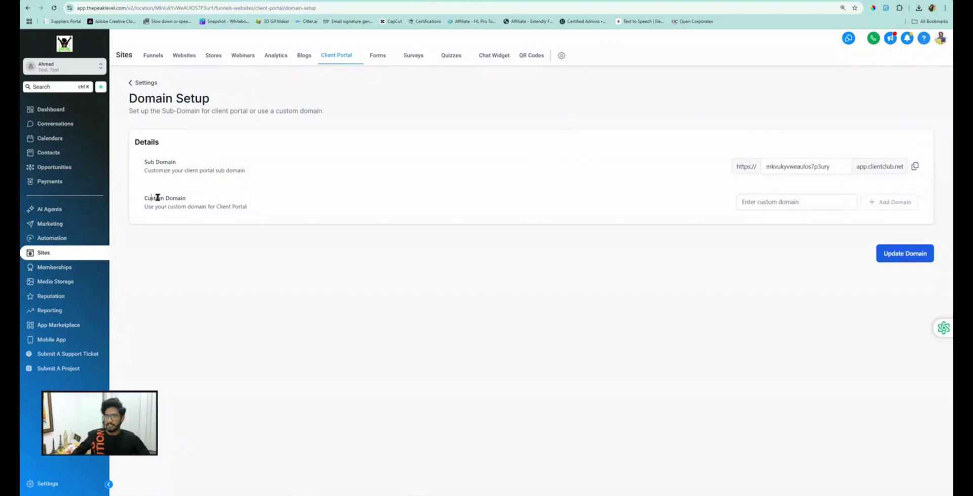
{"action": "left_click_drag", "start_coordinate": [145, 161], "coordinate": [175, 169]}
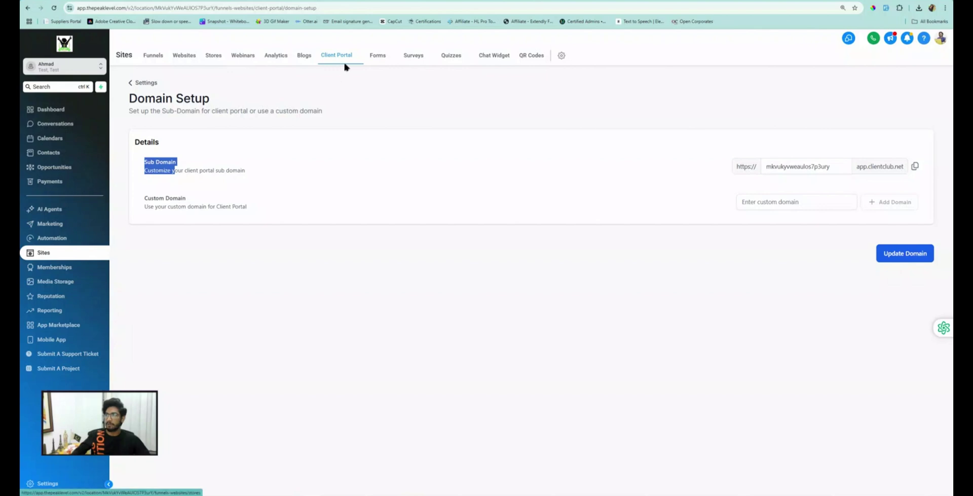
{"action": "mouse_move", "coordinate": [337, 57]}
{"action": "left_click", "coordinate": [318, 72]}
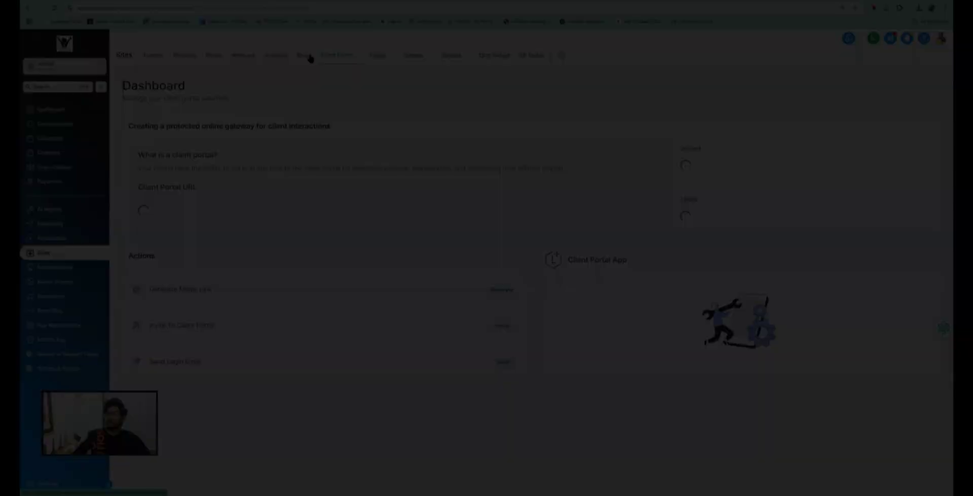
{"action": "left_click", "coordinate": [309, 56]}
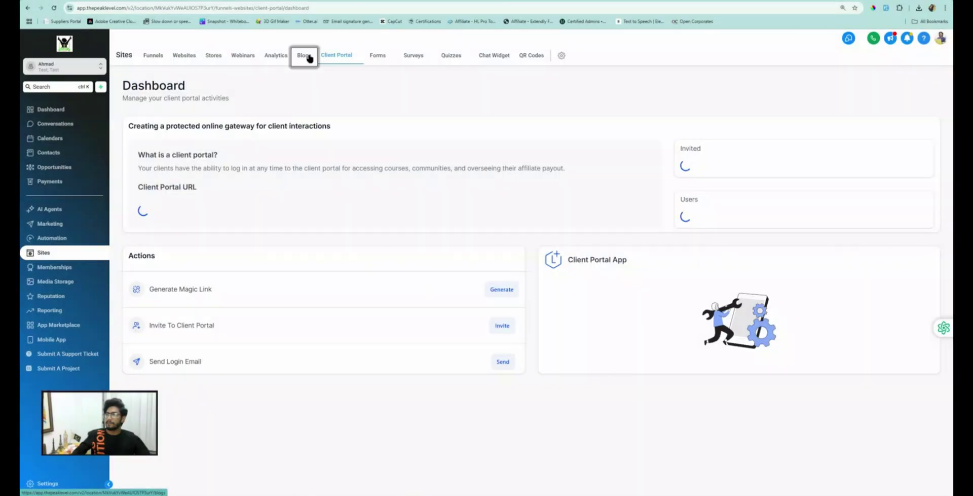
{"action": "left_click", "coordinate": [343, 57]}
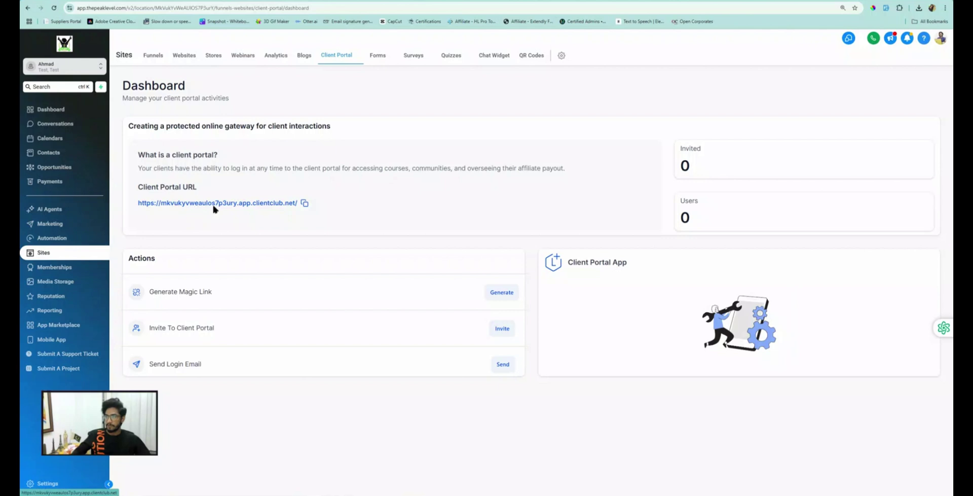
Step: On the Domain Setup page, enter portal.ghlboy.com as the custom domain
{"action": "mouse_move", "coordinate": [339, 59]}
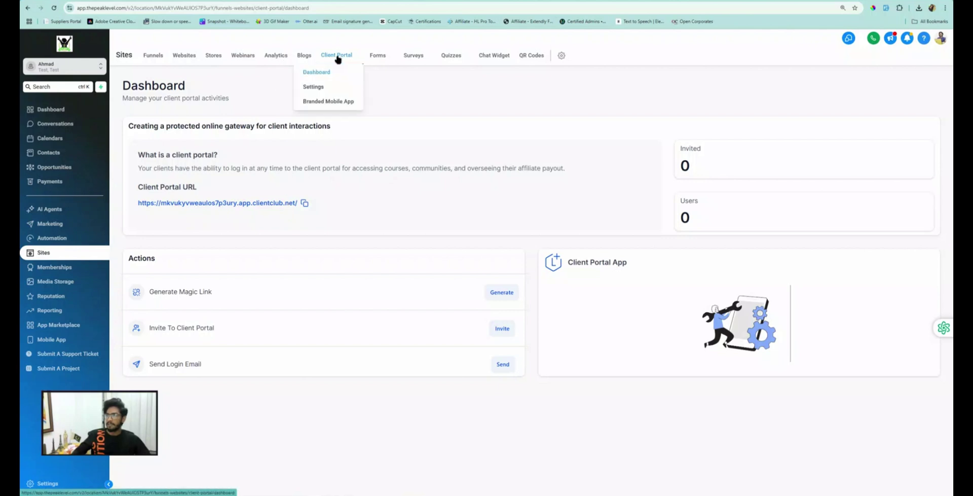
{"action": "left_click", "coordinate": [314, 88]}
{"action": "left_click", "coordinate": [172, 113]}
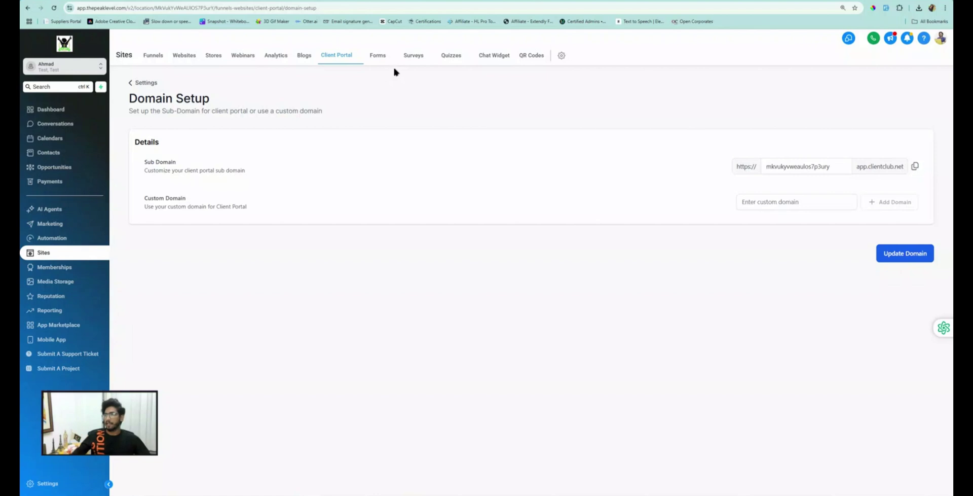
{"action": "left_click_drag", "start_coordinate": [144, 197], "coordinate": [226, 203]}
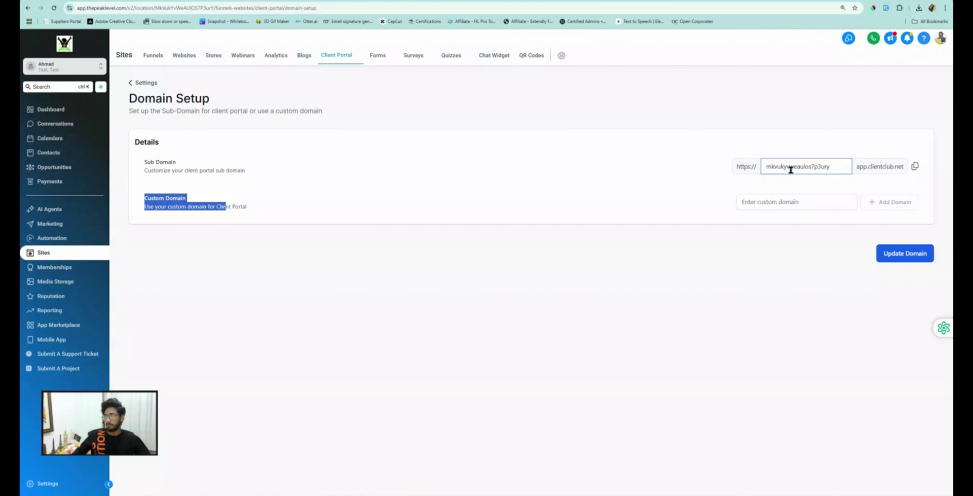
{"action": "left_click", "coordinate": [764, 199]}
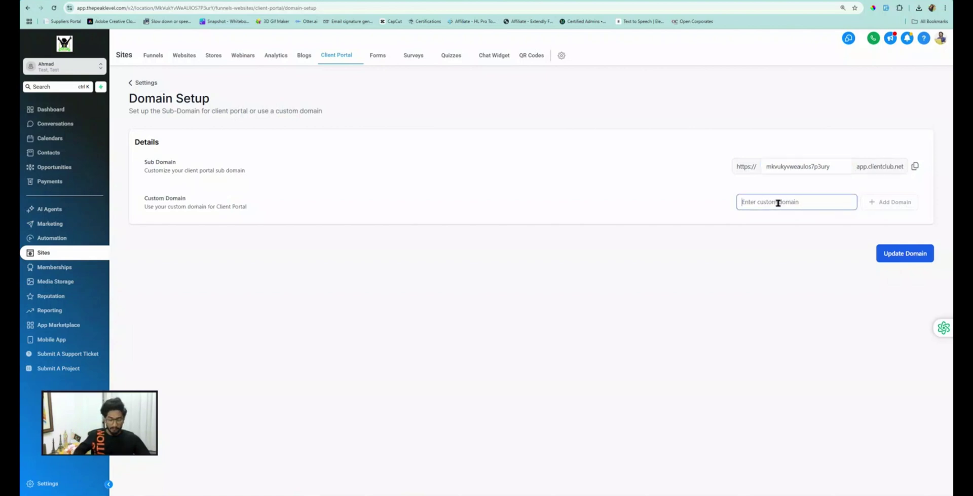
{"action": "type", "text": "pd"}
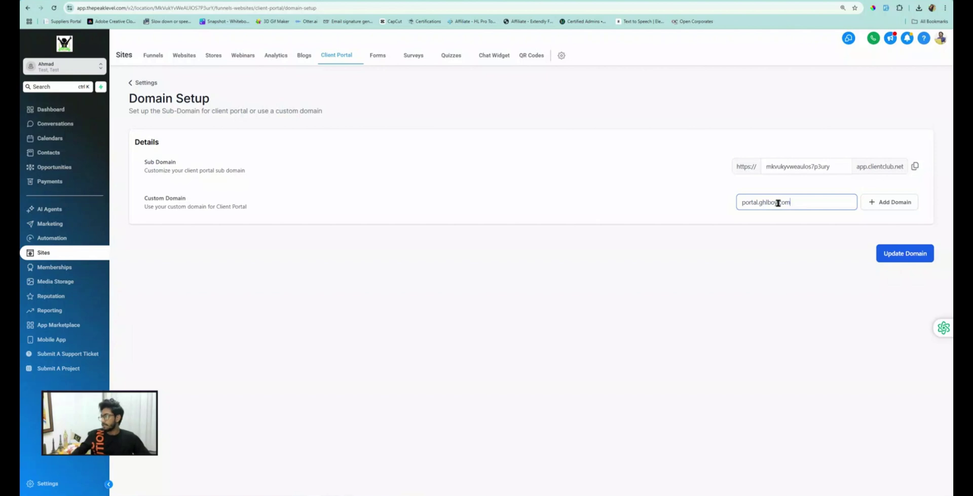
{"action": "left_click_drag", "start_coordinate": [797, 205], "coordinate": [739, 203]}
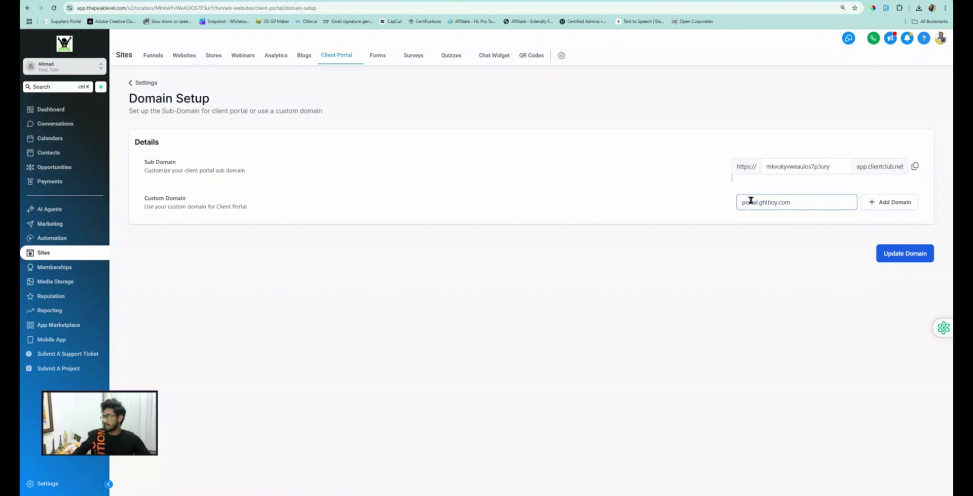
Step: Add portal.ghlboy.com with manual DNS setup and copy the CNAME host 'portal' for GoDaddy
{"action": "left_click", "coordinate": [888, 205]}
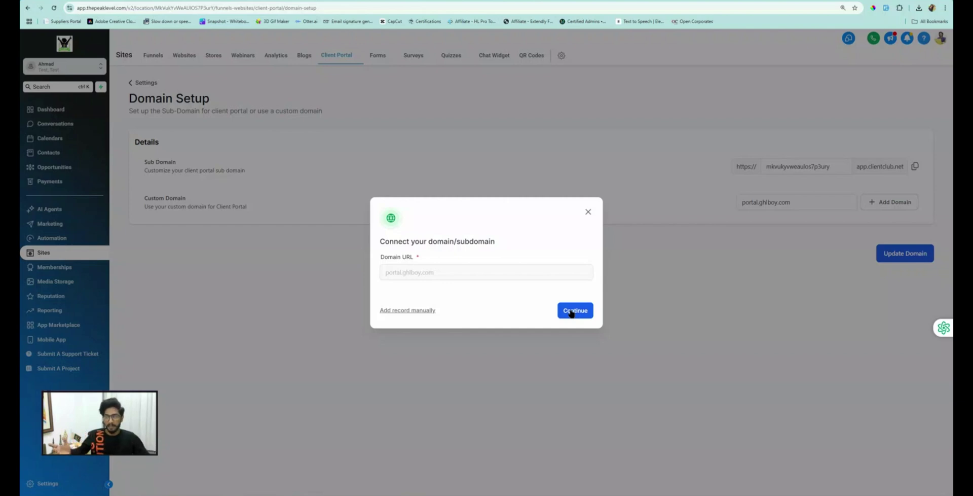
{"action": "left_click", "coordinate": [404, 312]}
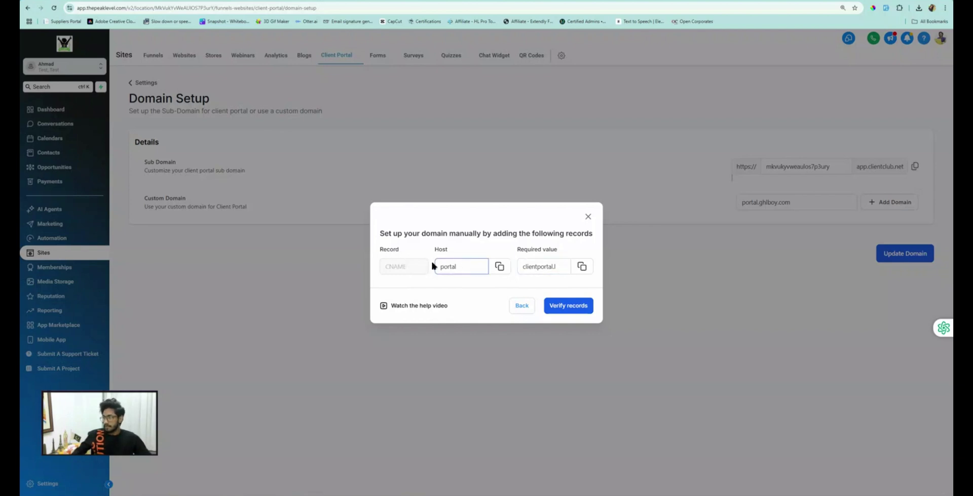
{"action": "left_click", "coordinate": [499, 267]}
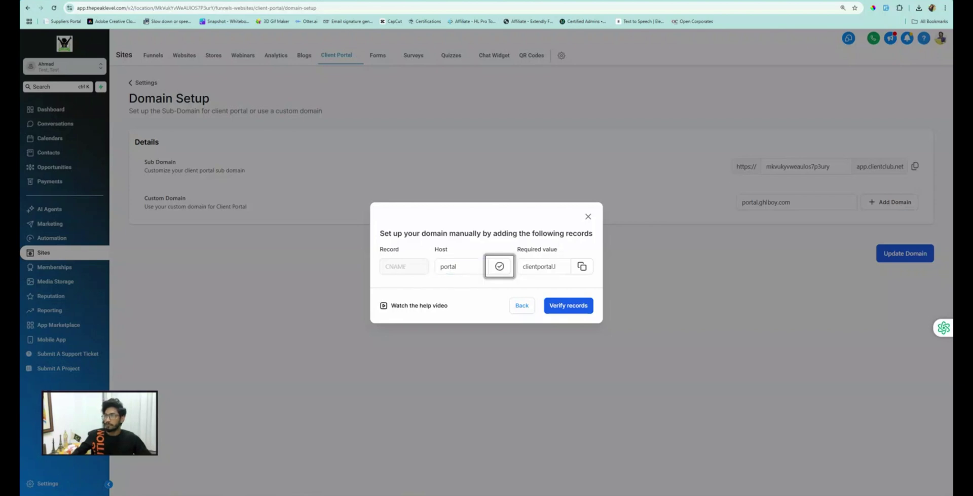
{"action": "key", "text": "ctrl+Tab"}
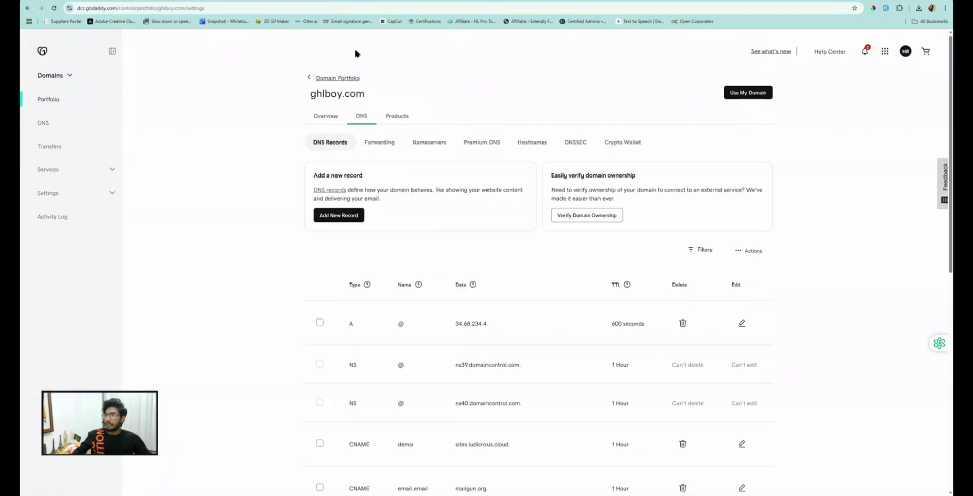
Step: Start a new CNAME record named portal in ghlboy.com's GoDaddy DNS records
{"action": "left_click_drag", "start_coordinate": [306, 93], "coordinate": [364, 97]}
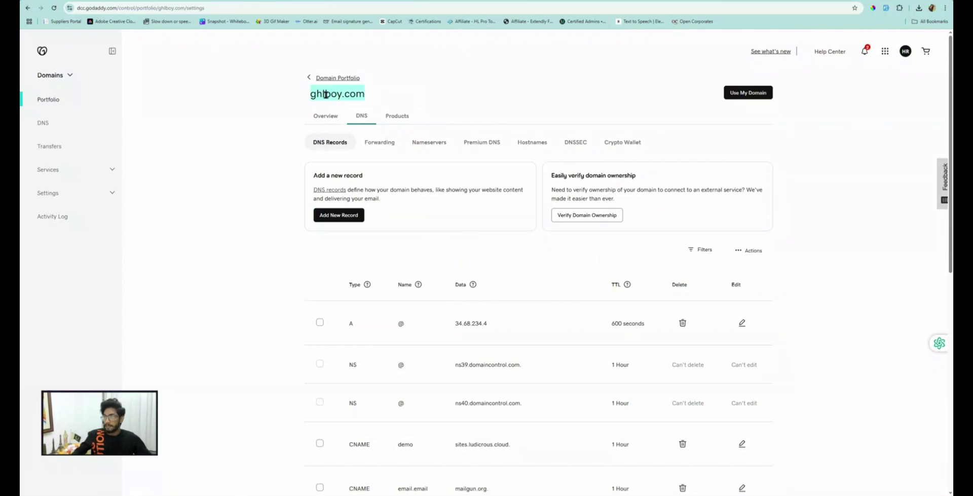
{"action": "left_click", "coordinate": [336, 212]}
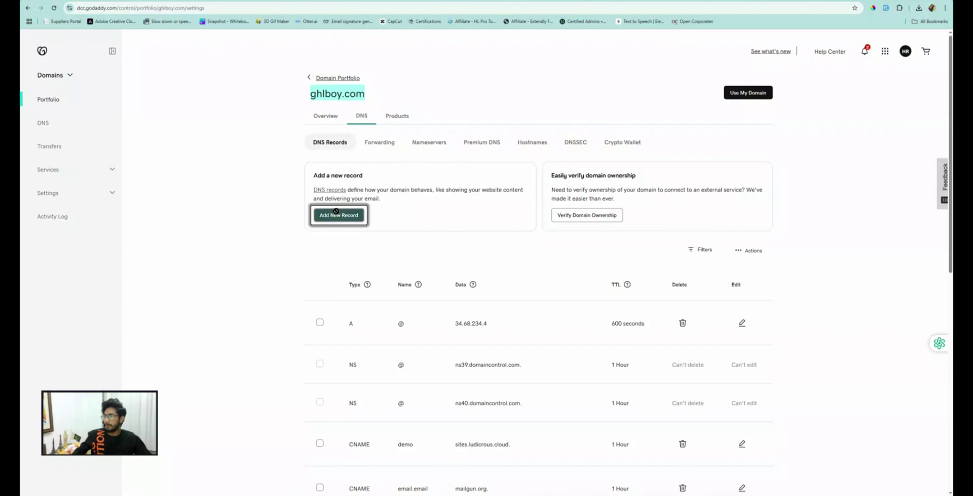
{"action": "left_click", "coordinate": [338, 293]}
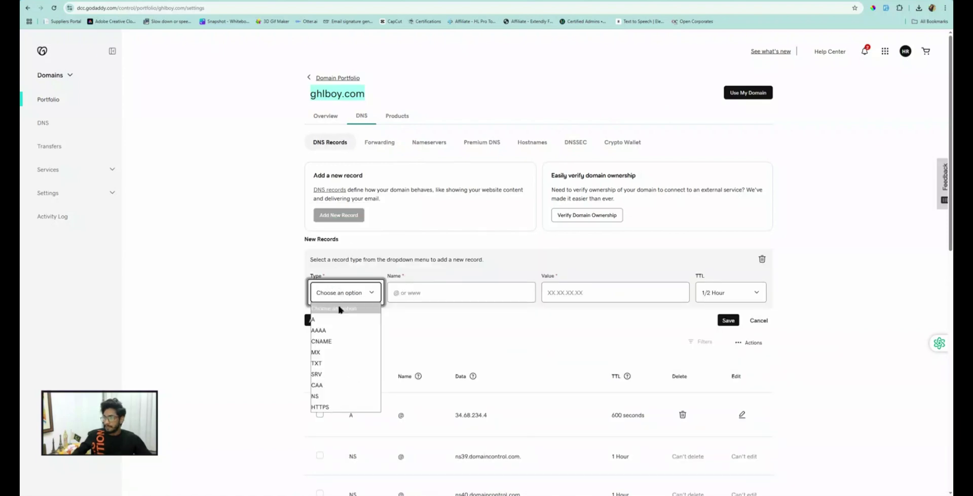
{"action": "left_click", "coordinate": [321, 341]}
{"action": "left_click", "coordinate": [445, 292]}
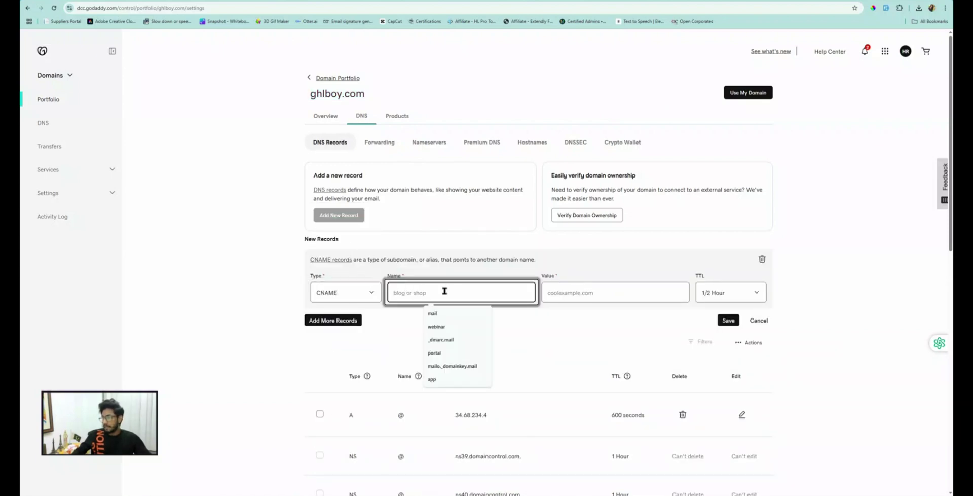
{"action": "left_click", "coordinate": [434, 353]}
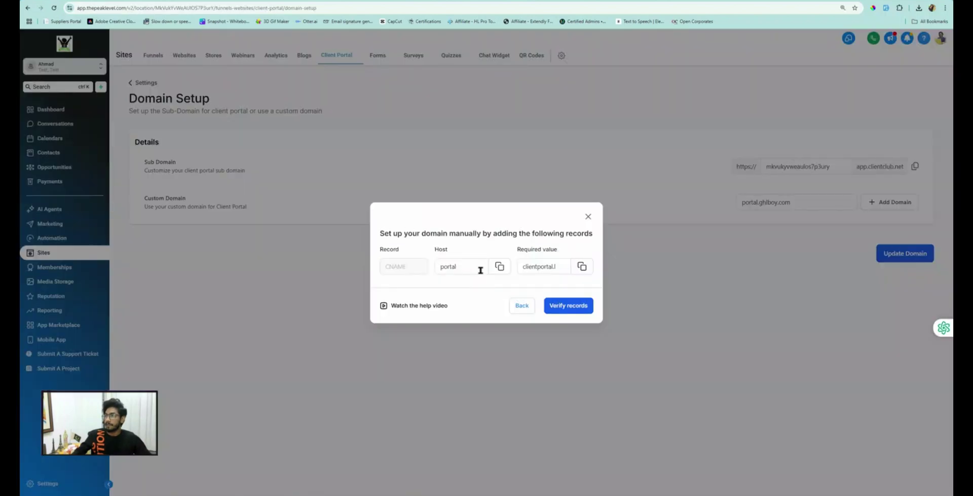
Step: Set the record's value to clientportal.ludicrous.cloud, then save and verify it with the one-time code
{"action": "double_click", "coordinate": [448, 266]}
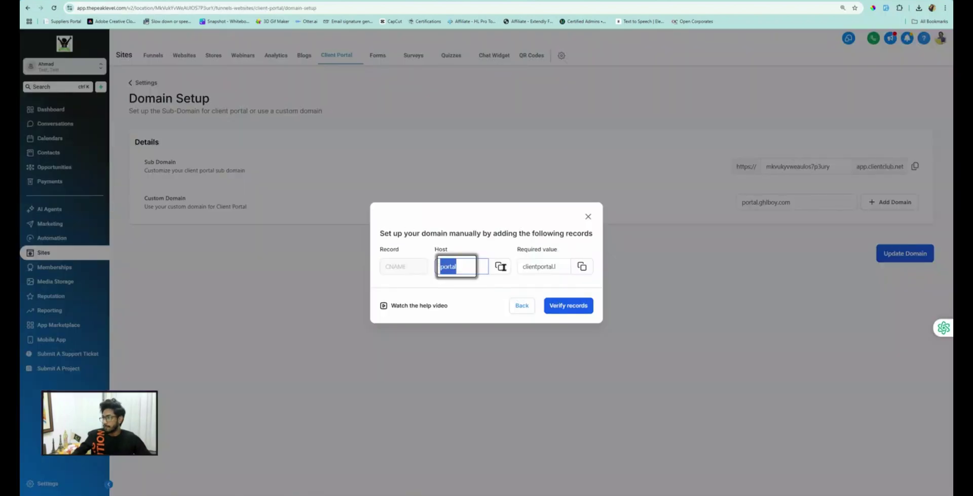
{"action": "left_click", "coordinate": [588, 266]}
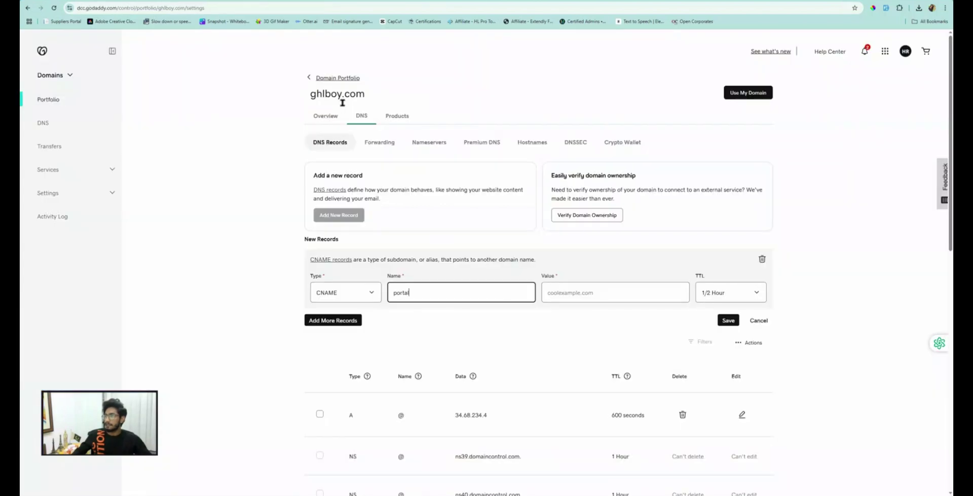
{"action": "left_click", "coordinate": [587, 292]}
{"action": "key", "text": "ctrl+v"}
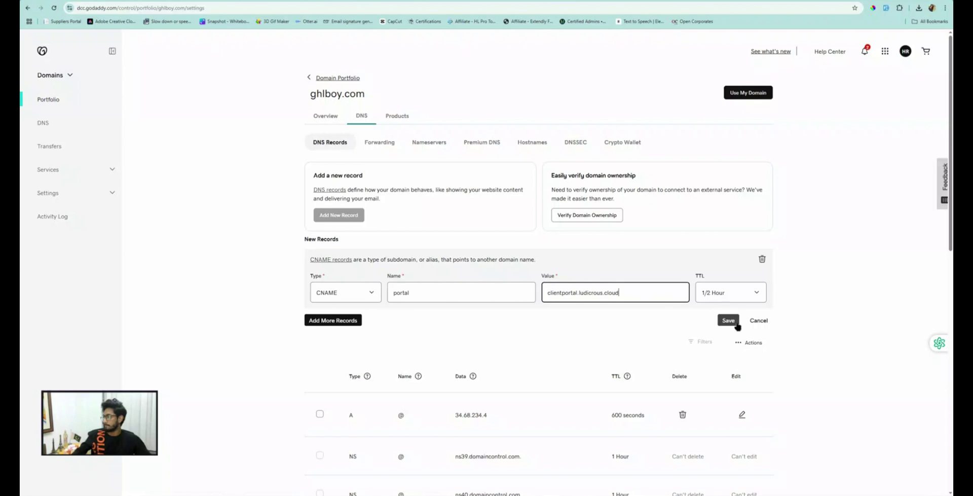
{"action": "left_click", "coordinate": [728, 320]}
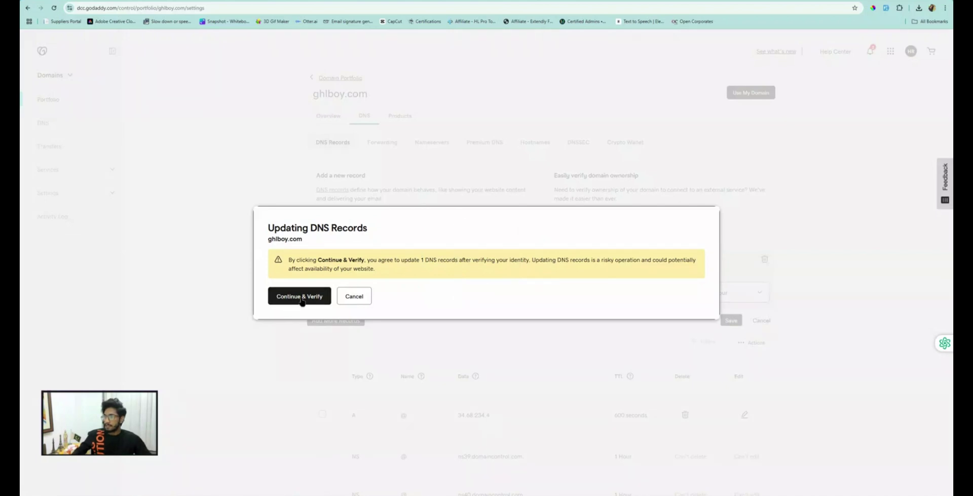
{"action": "left_click", "coordinate": [299, 296]}
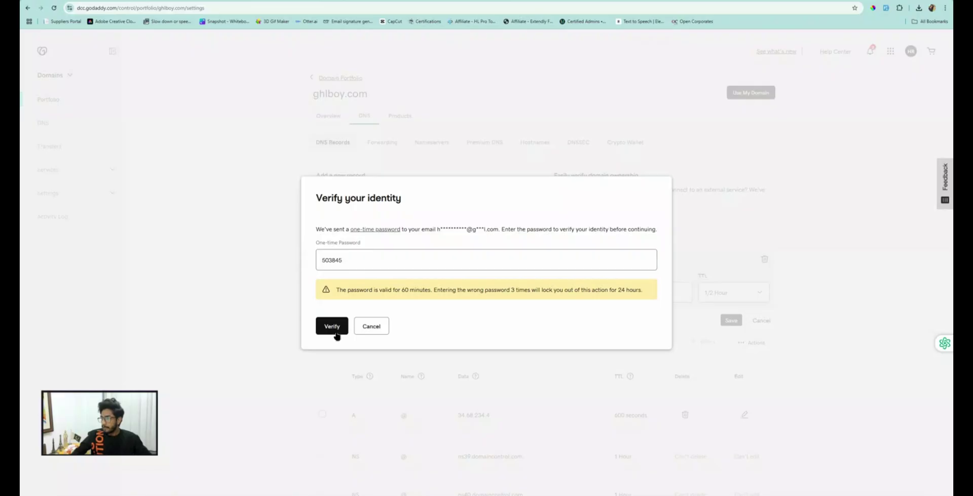
{"action": "left_click", "coordinate": [335, 332]}
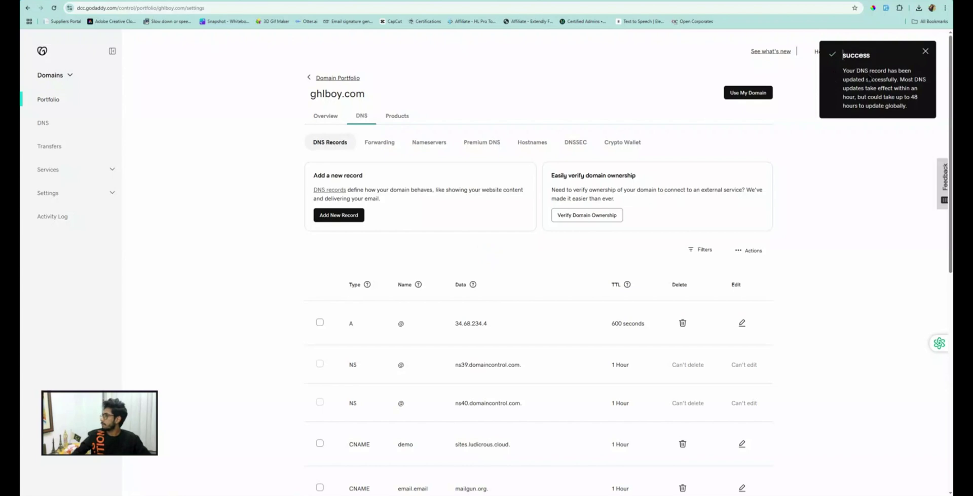
{"action": "key", "text": "ctrl+shift+Tab"}
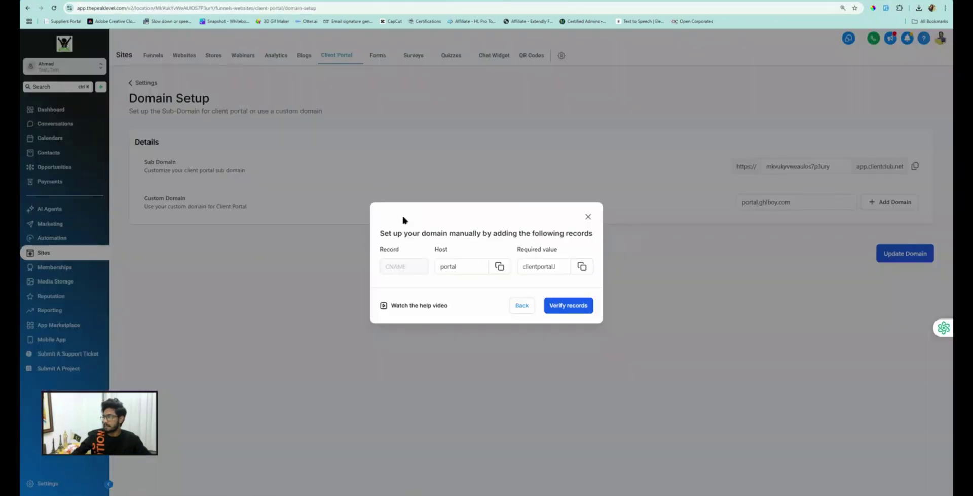
Step: Verify the DNS records until portal.ghlboy.com is listed as the portal's custom domain
{"action": "left_click", "coordinate": [568, 306]}
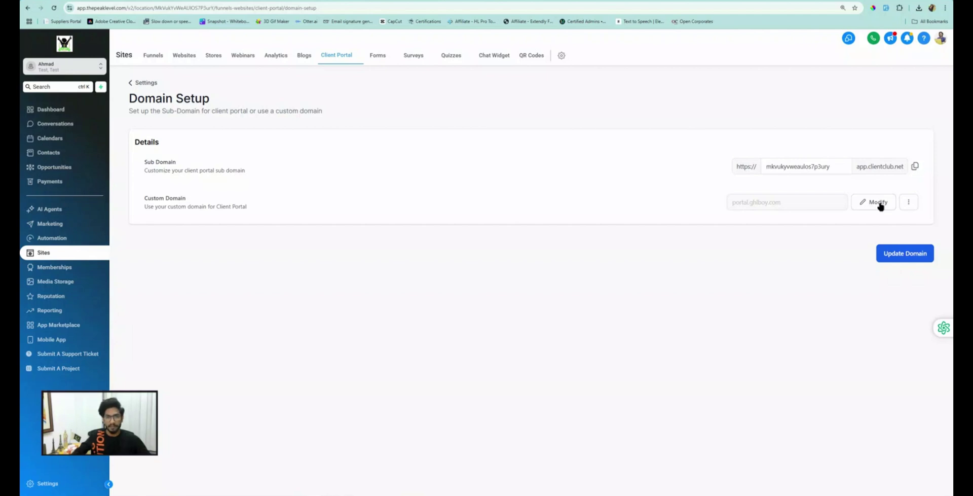
{"action": "left_click", "coordinate": [767, 165]}
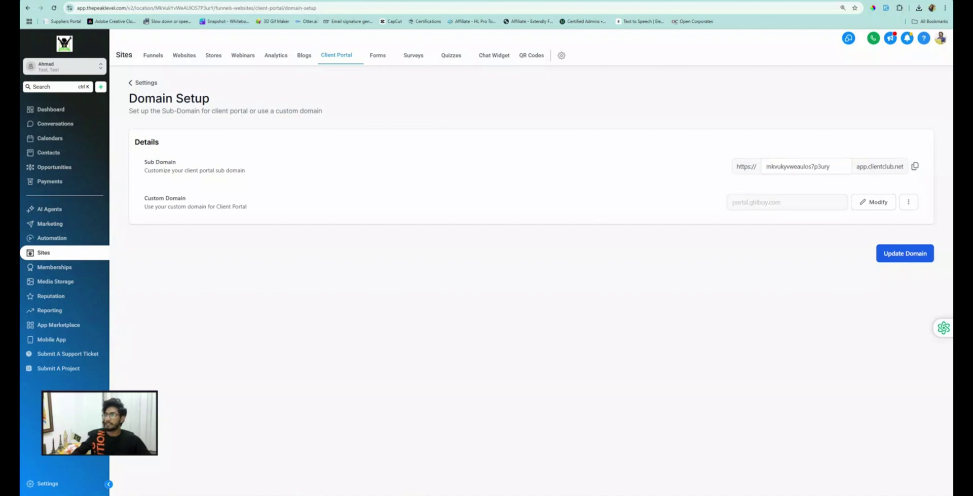
{"action": "left_click", "coordinate": [332, 1]}
Step: On the clientclub.net login page tab, enter portal.ghlboy.com as the address
{"action": "left_click", "coordinate": [387, 2]}
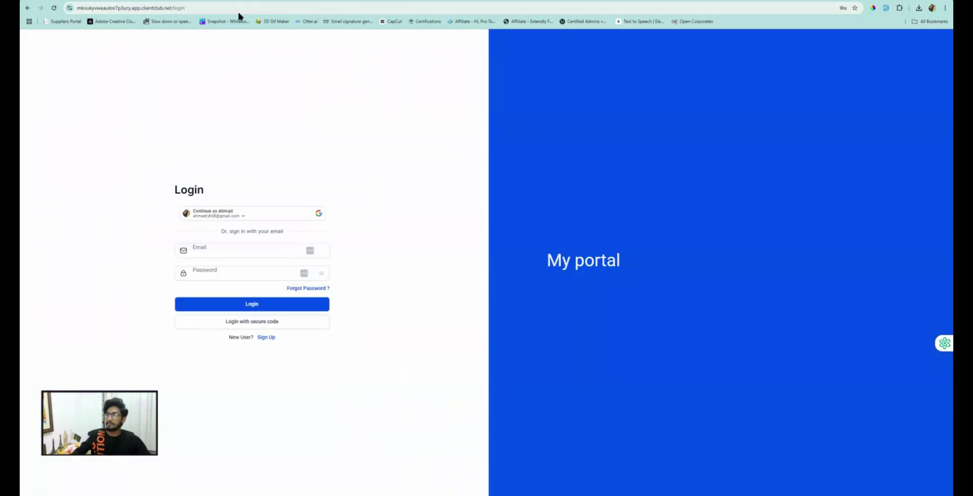
{"action": "left_click", "coordinate": [148, 10]}
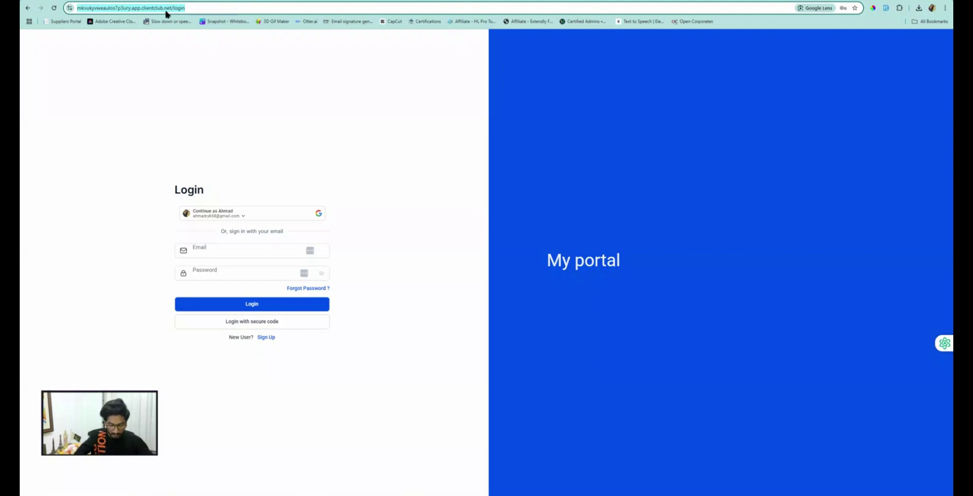
{"action": "type", "text": "portal"}
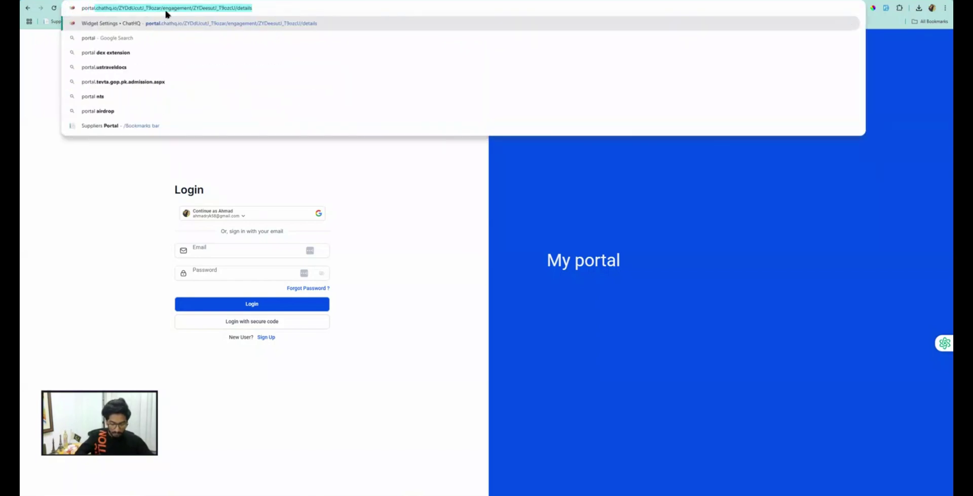
{"action": "type", "text": ".ghlboy.c"}
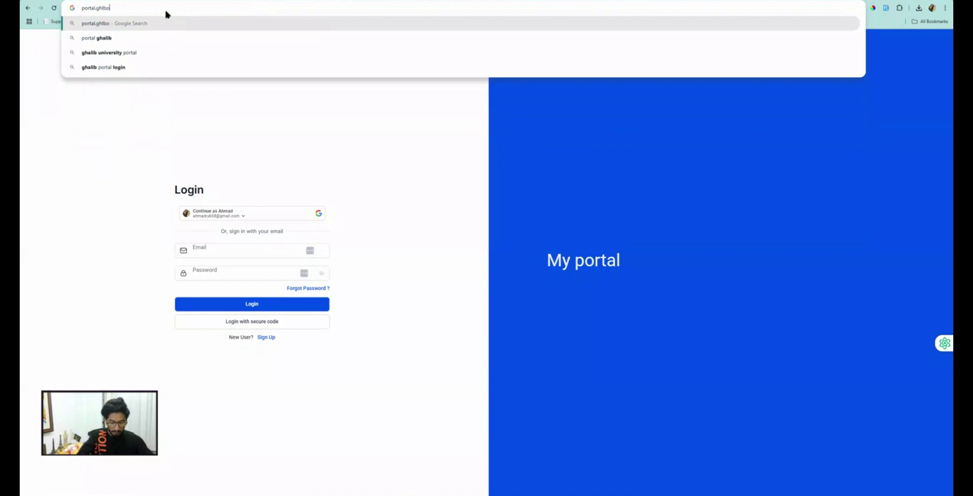
{"action": "type", "text": "om"}
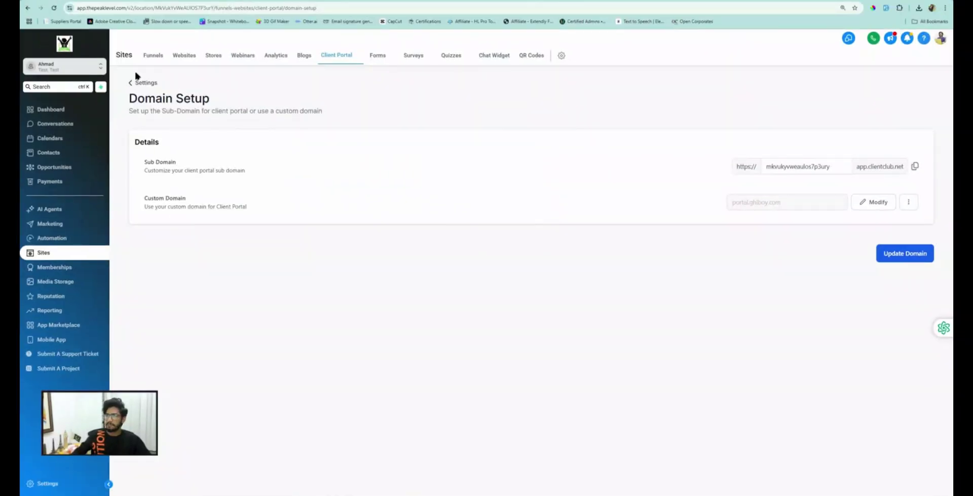
Step: Open the Branding settings and set the Portal Name to 'GHL Boy Portal'
{"action": "left_click", "coordinate": [143, 82]}
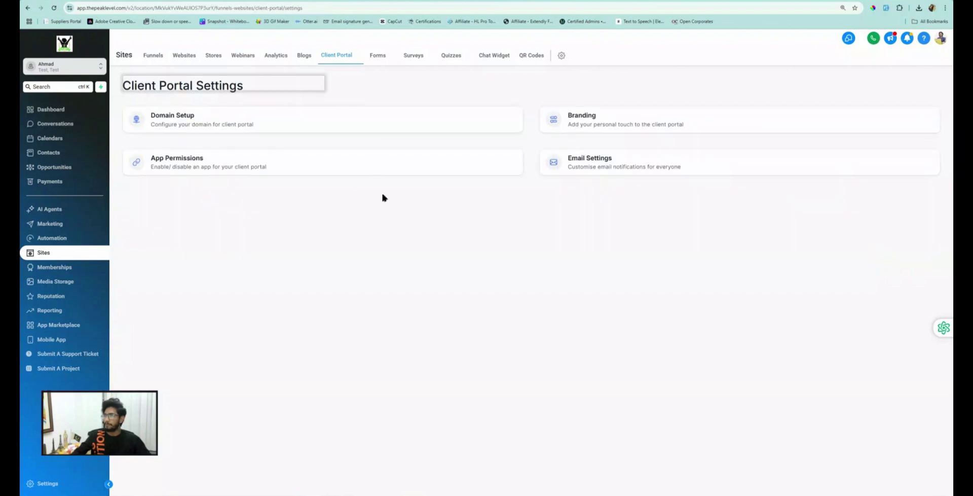
{"action": "left_click", "coordinate": [585, 123]}
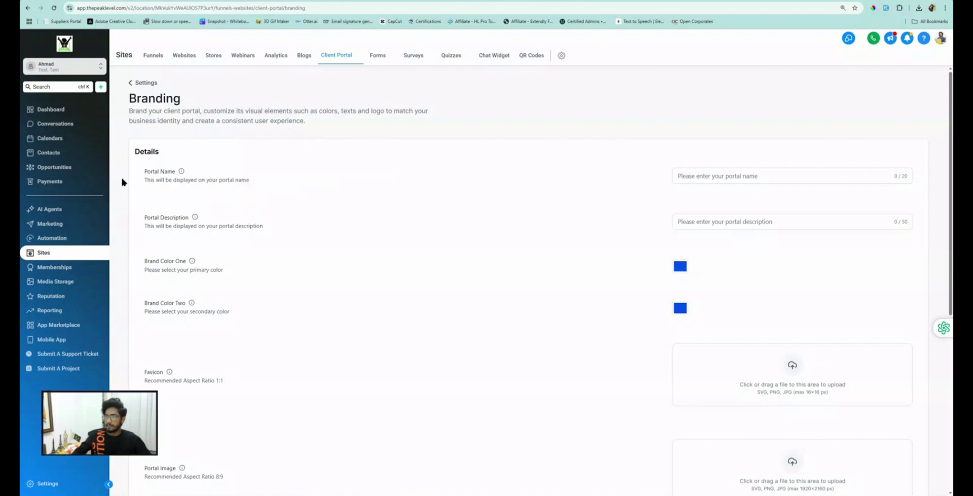
{"action": "left_click", "coordinate": [712, 177]}
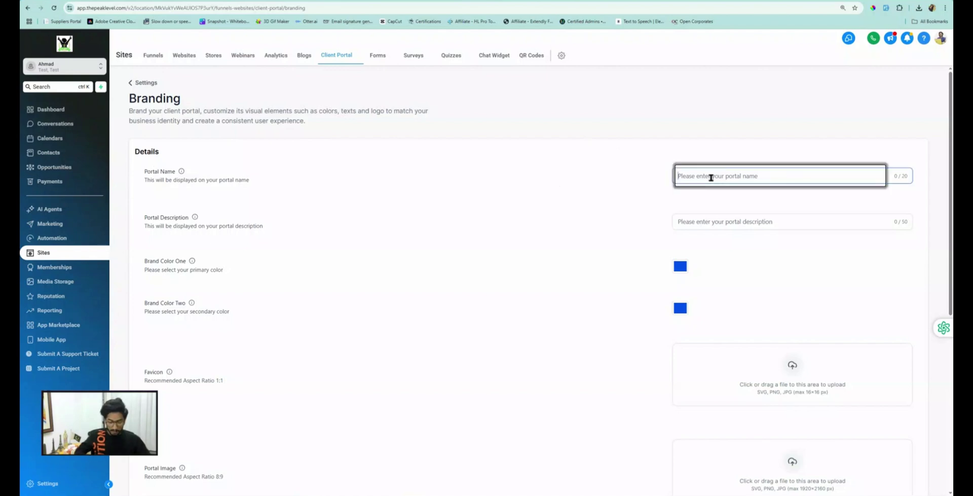
{"action": "type", "text": "GHL"}
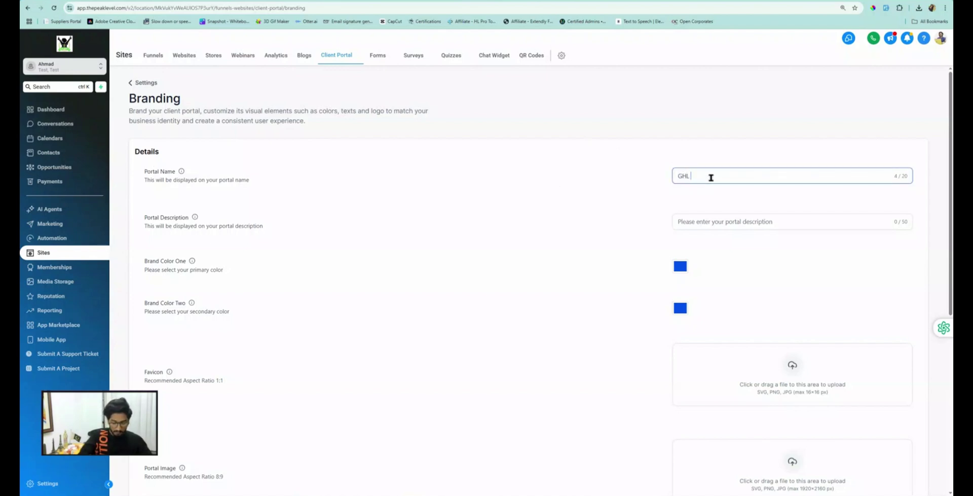
{"action": "type", "text": " Boy Port"}
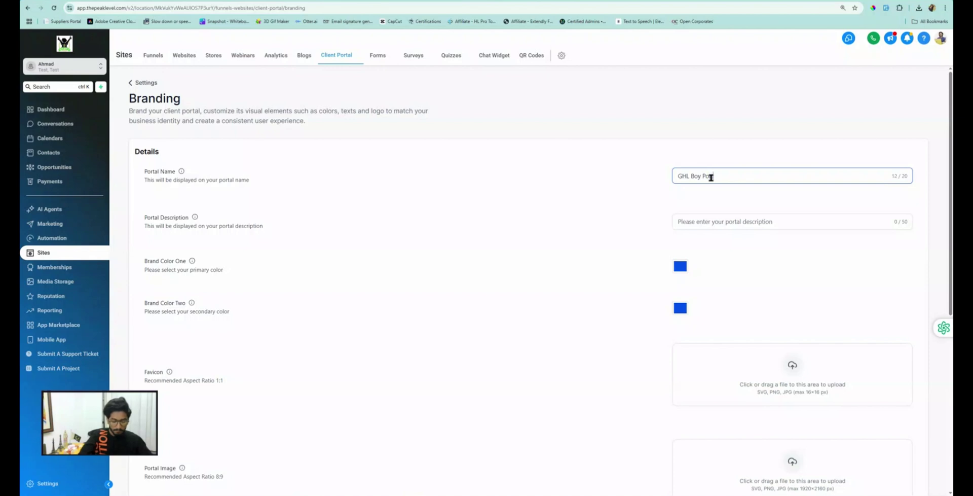
{"action": "type", "text": "al"}
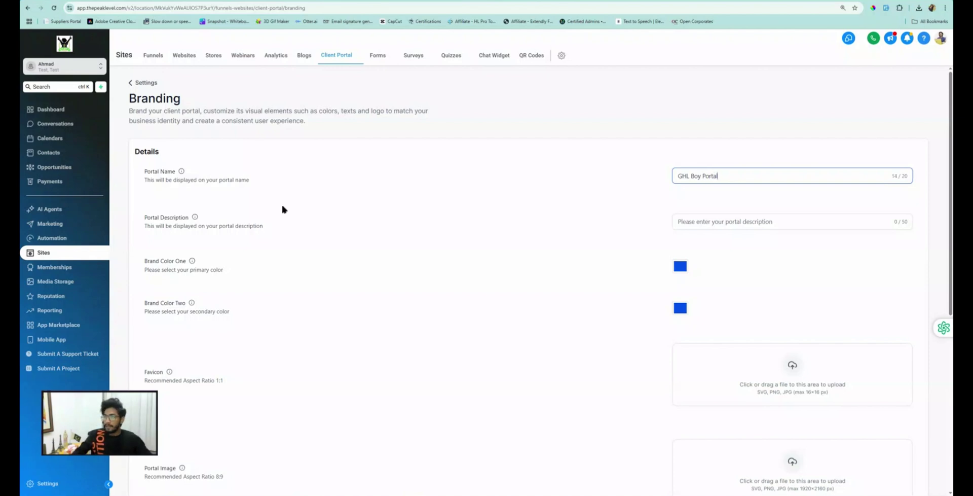
Step: Set the Portal Description to 'This will be displayed on your portal description'
{"action": "triple_click", "coordinate": [187, 226]}
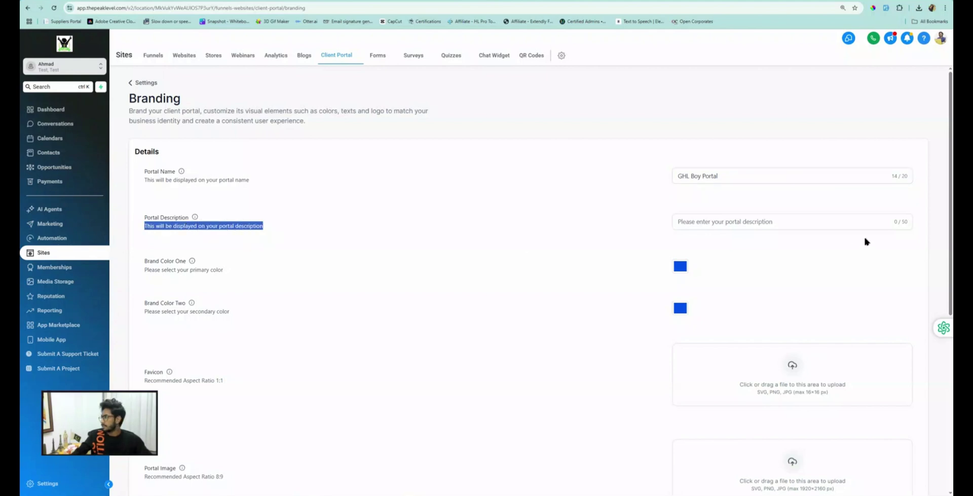
{"action": "left_click", "coordinate": [722, 223]}
{"action": "key", "text": "ctrl+v"}
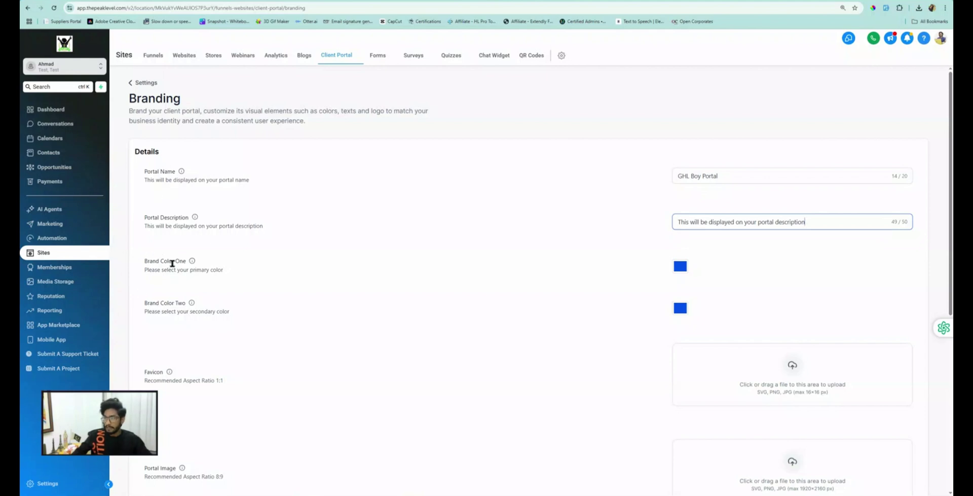
Step: Change Brand Color One to the muted greyish #AFB08D, keeping the secondary colour blue
{"action": "left_click", "coordinate": [678, 267]}
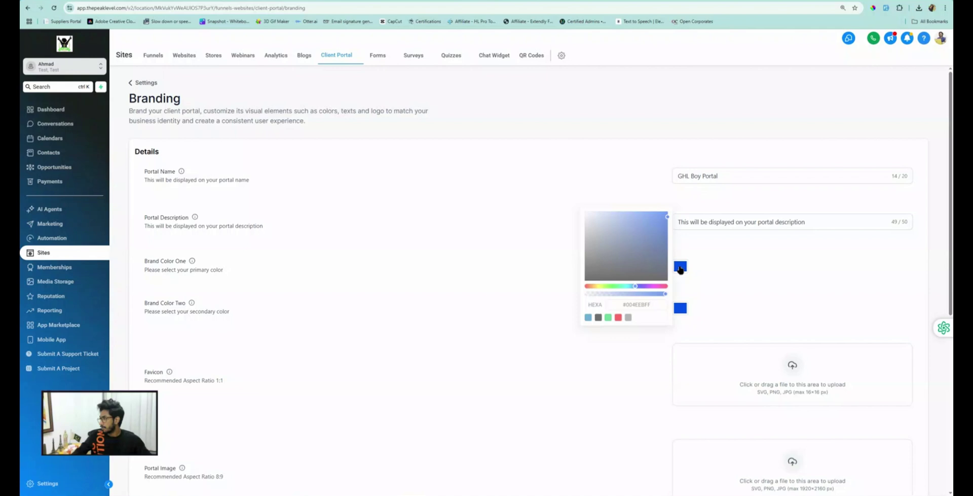
{"action": "left_click", "coordinate": [596, 287]}
{"action": "left_click", "coordinate": [598, 287]}
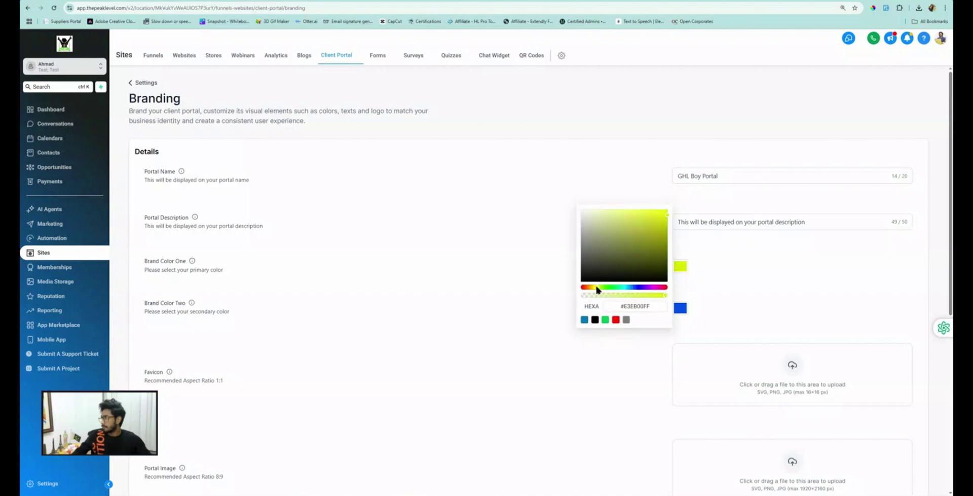
{"action": "left_click", "coordinate": [598, 231]}
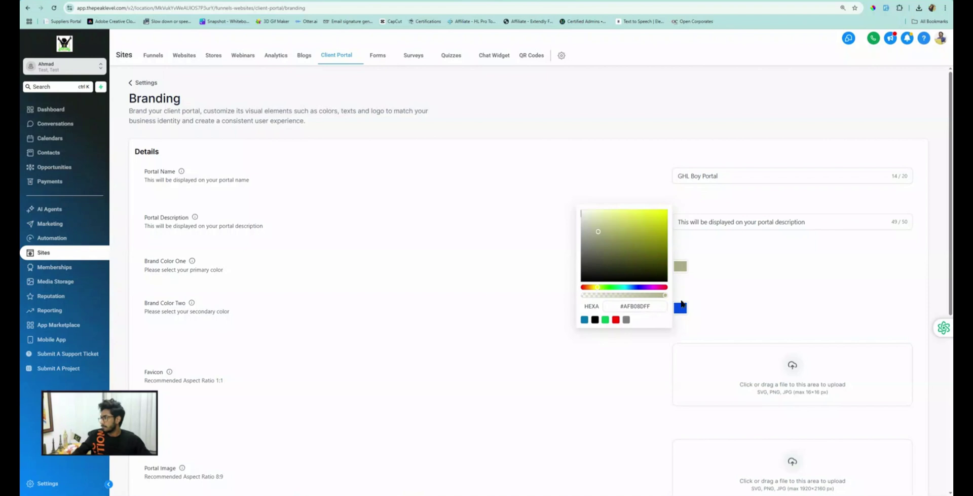
{"action": "left_click", "coordinate": [683, 308]}
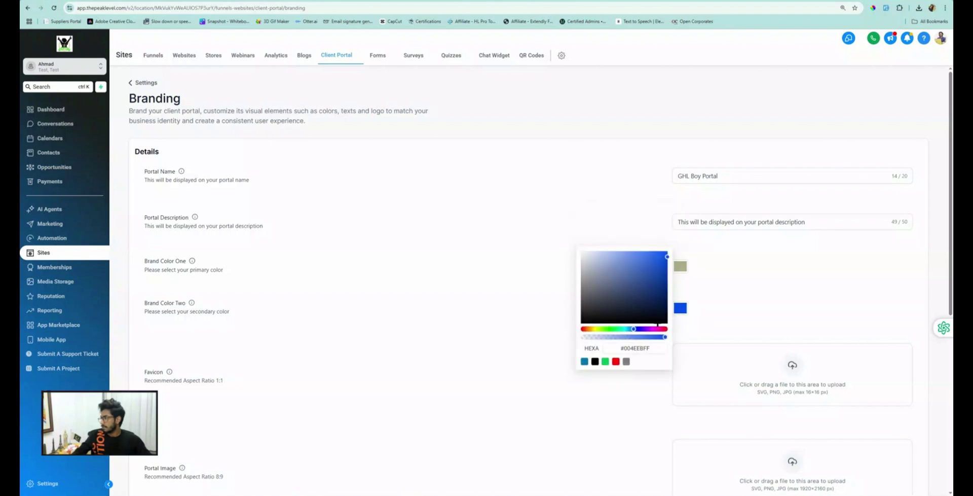
{"action": "left_click", "coordinate": [472, 269]}
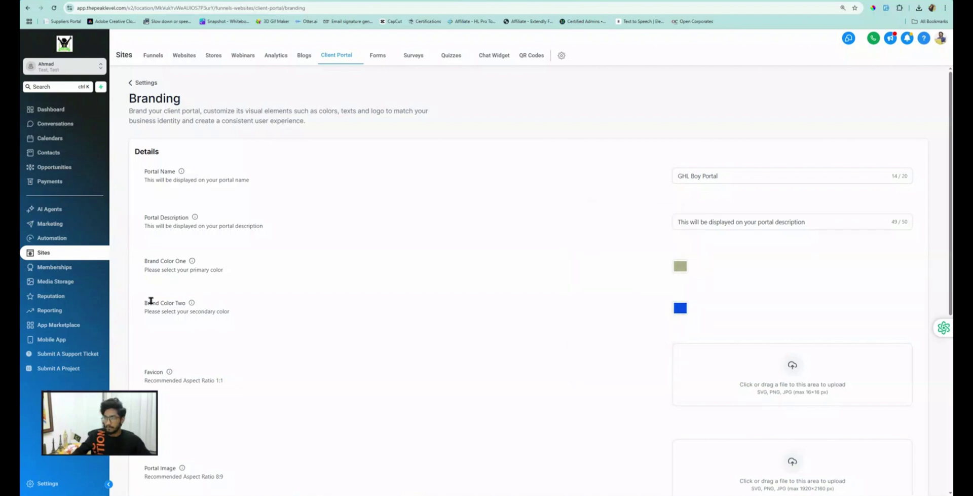
Step: Upload GHL Boy.png from New Volume (D:) as the portal favicon
{"action": "scroll", "coordinate": [148, 300], "scroll_direction": "down", "scroll_amount": 2}
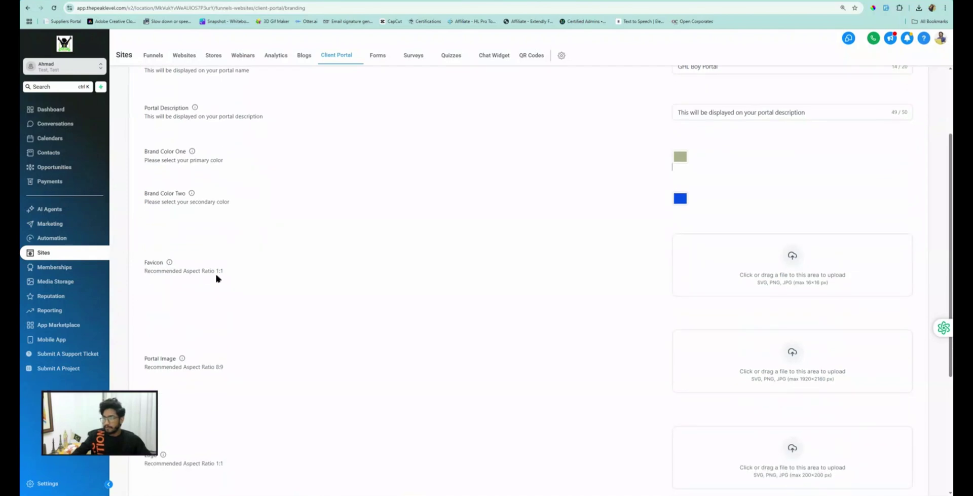
{"action": "left_click_drag", "start_coordinate": [220, 271], "coordinate": [202, 273]}
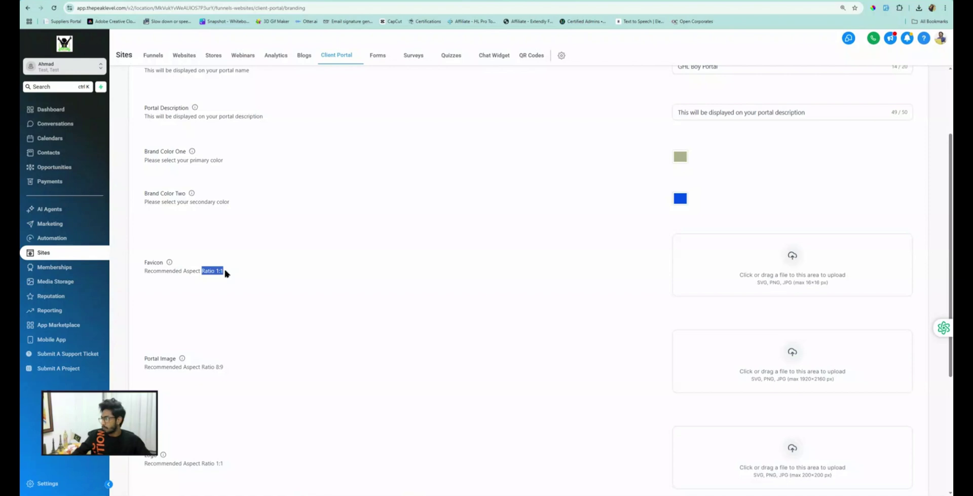
{"action": "left_click", "coordinate": [794, 259]}
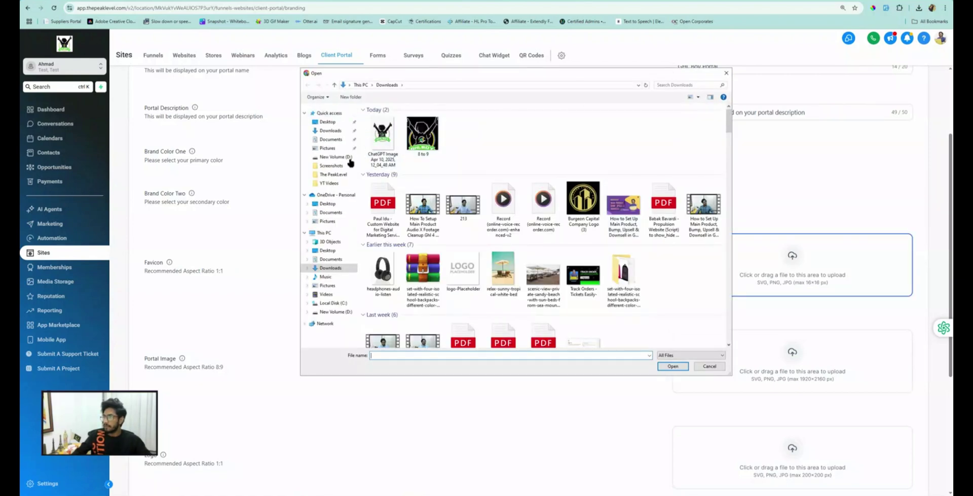
{"action": "left_click", "coordinate": [336, 158]}
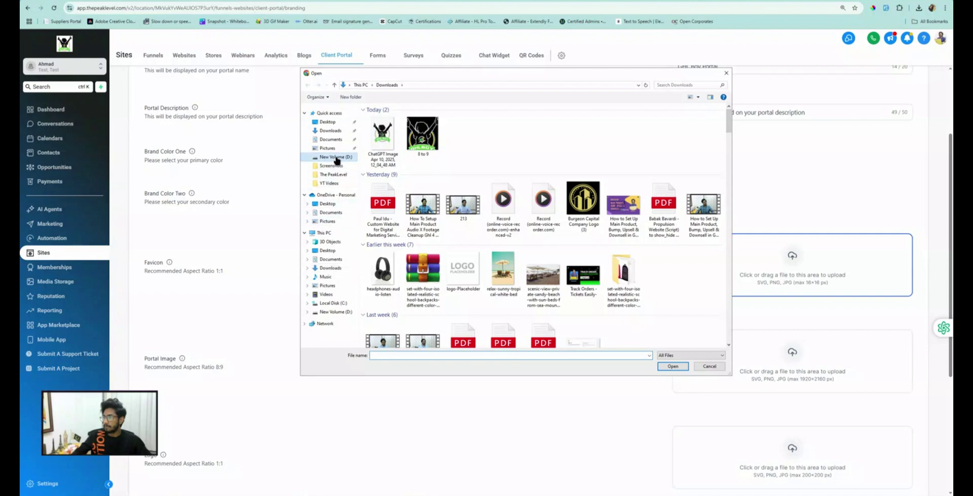
{"action": "double_click", "coordinate": [507, 229]}
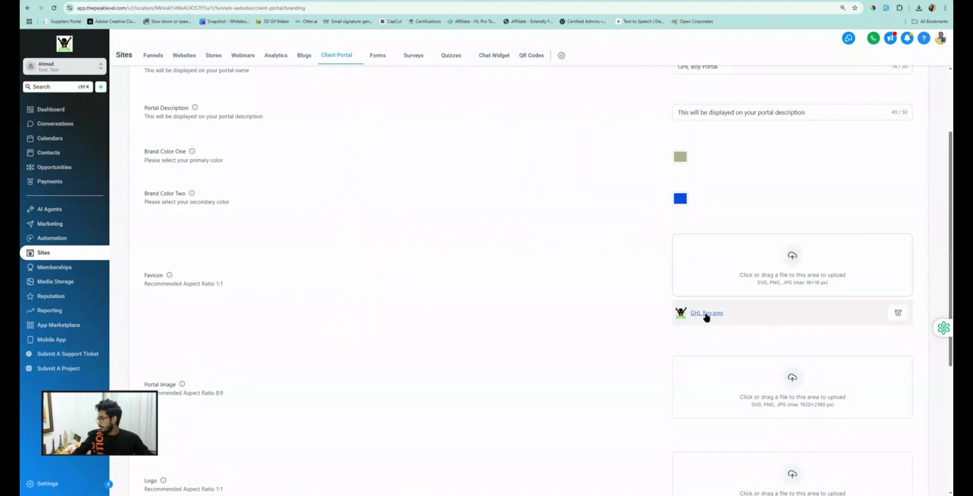
{"action": "scroll", "coordinate": [707, 318], "scroll_direction": "down", "scroll_amount": 3}
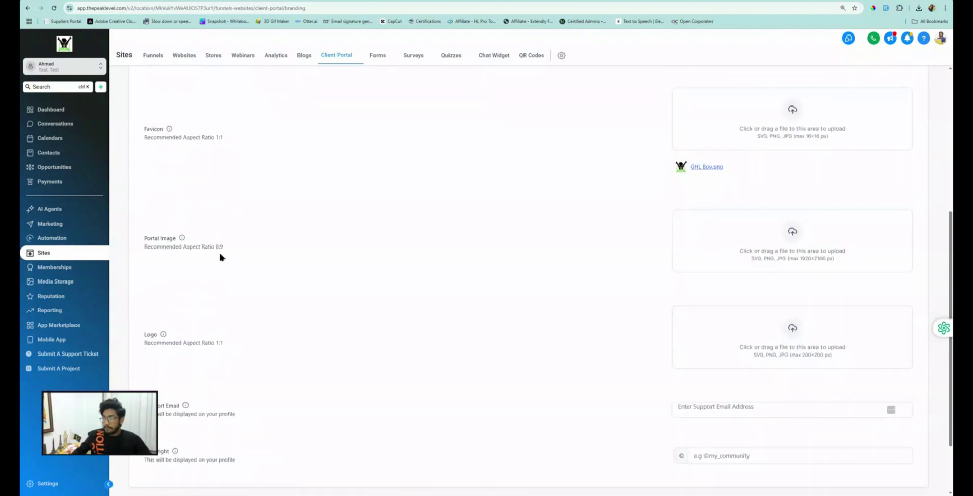
Step: Try uploading the ChatGPT image from Downloads as the 8:9 portal image
{"action": "left_click_drag", "start_coordinate": [224, 247], "coordinate": [215, 248]}
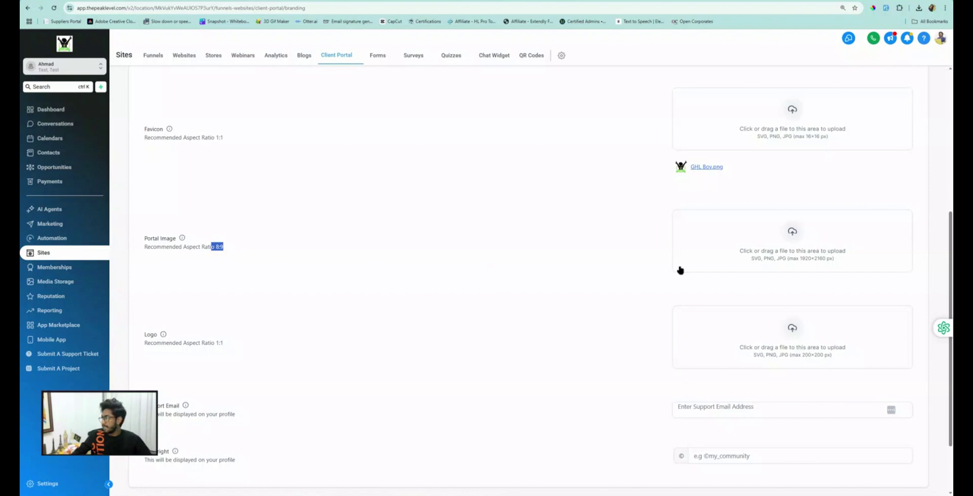
{"action": "left_click", "coordinate": [769, 248]}
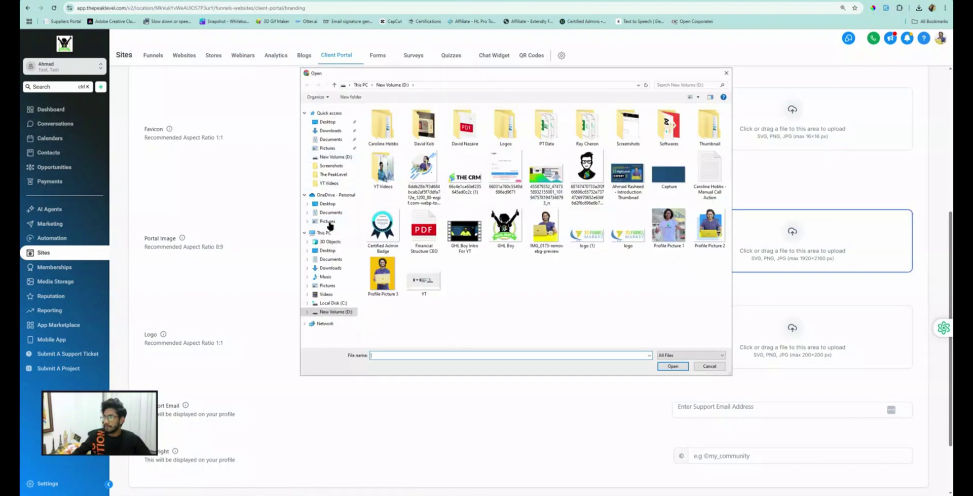
{"action": "left_click", "coordinate": [332, 131]}
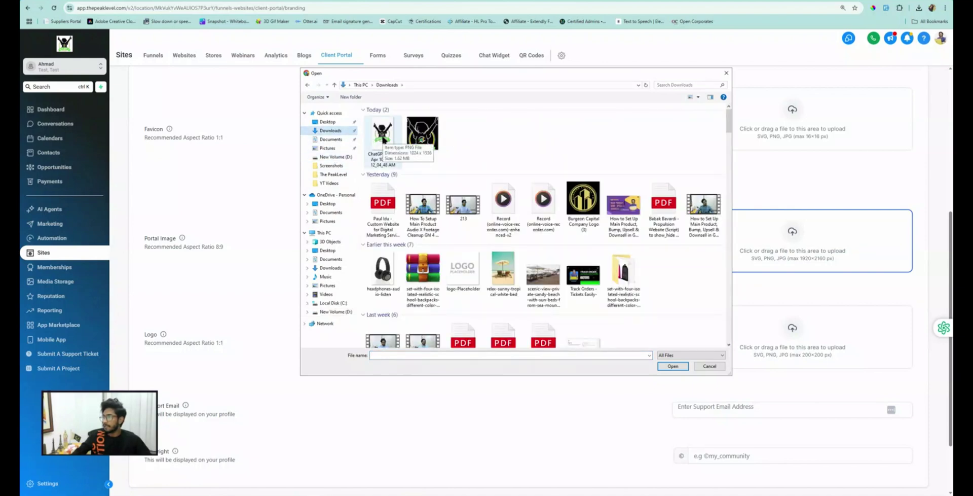
{"action": "double_click", "coordinate": [384, 138]}
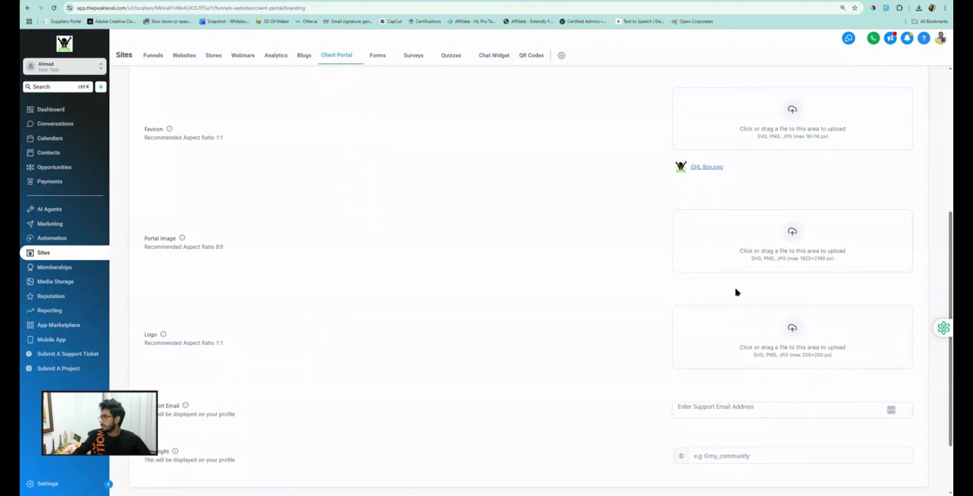
Step: Upload GHL Boy.png from New Volume (D:) as the portal logo
{"action": "scroll", "coordinate": [732, 285], "scroll_direction": "down", "scroll_amount": 2}
{"action": "scroll", "coordinate": [732, 285], "scroll_direction": "up", "scroll_amount": 1}
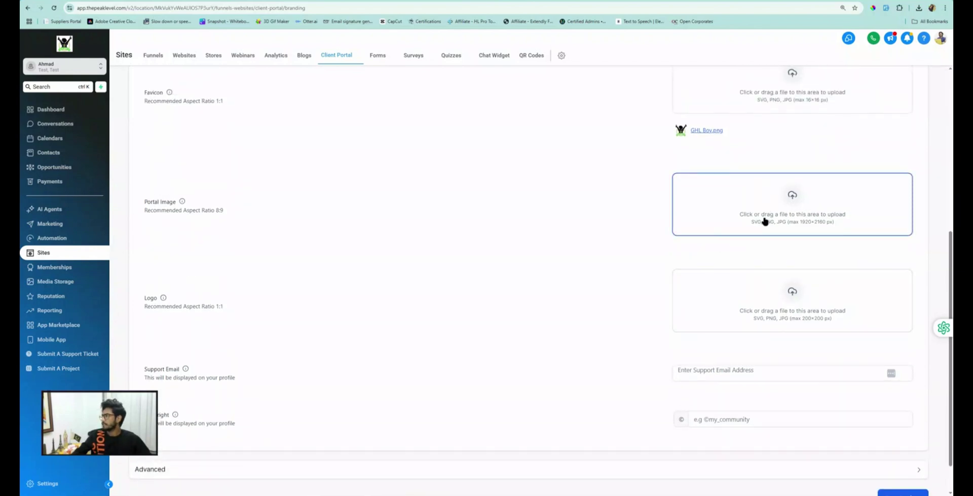
{"action": "left_click_drag", "start_coordinate": [214, 209], "coordinate": [223, 212]}
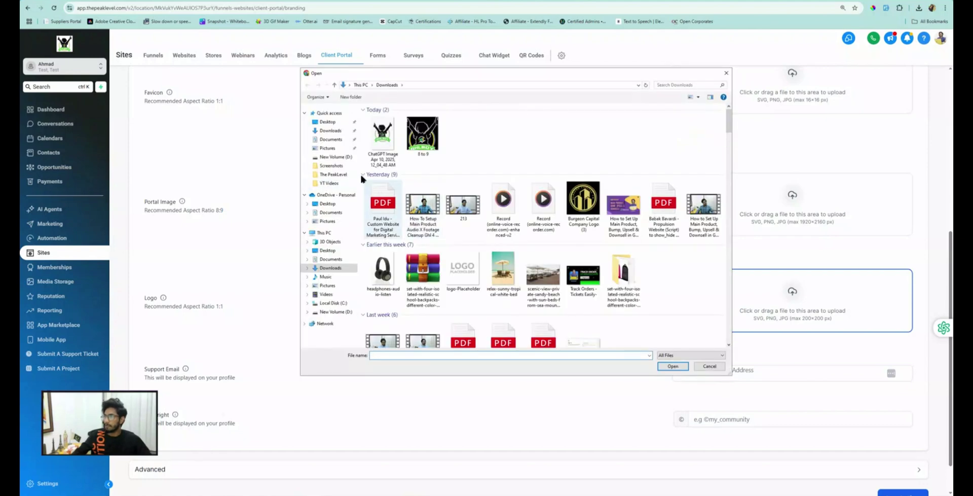
{"action": "left_click", "coordinate": [335, 156]}
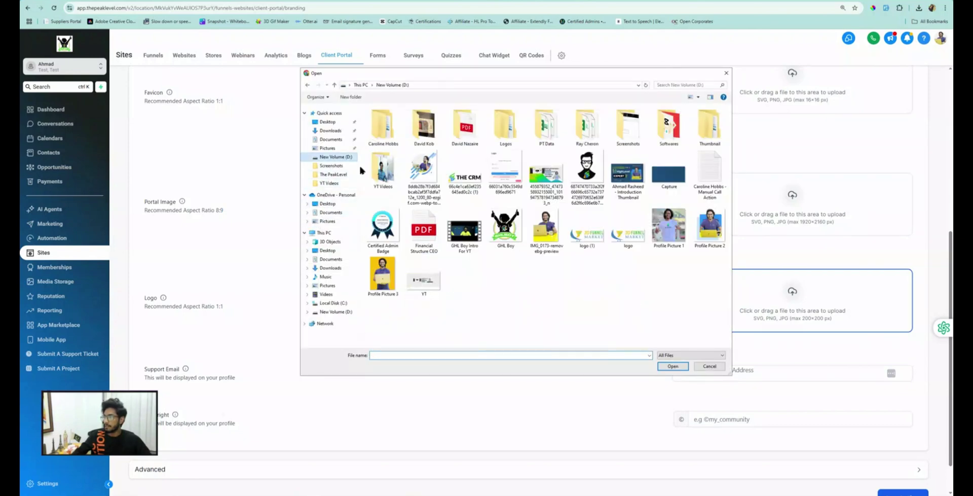
{"action": "left_click", "coordinate": [506, 228]}
{"action": "double_click", "coordinate": [505, 227]}
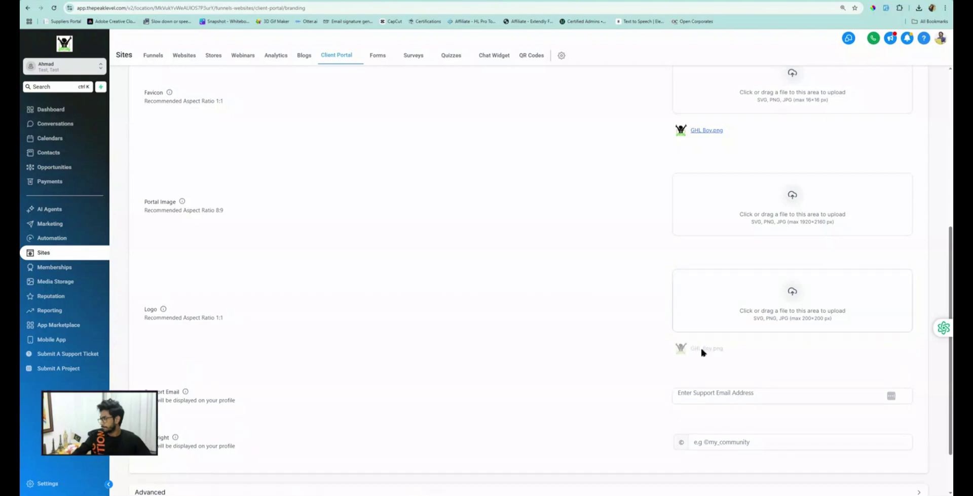
{"action": "scroll", "coordinate": [565, 317], "scroll_direction": "down", "scroll_amount": 2}
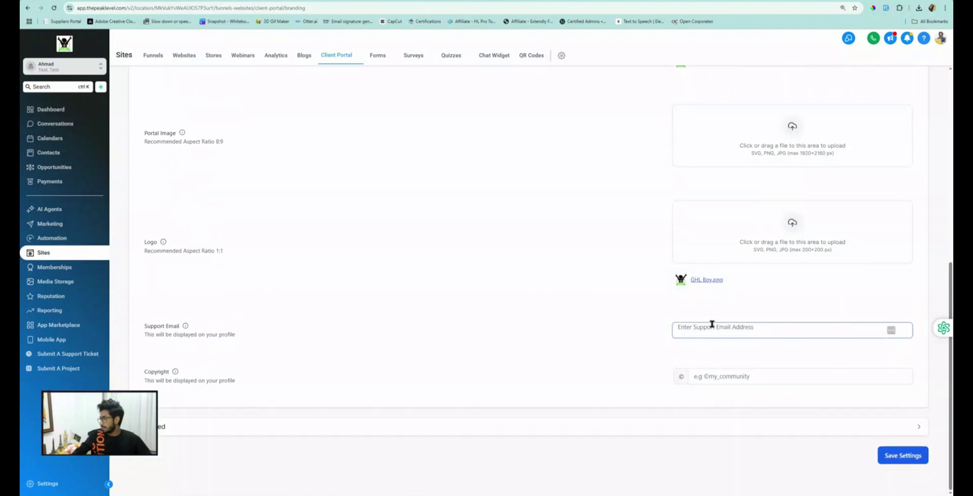
{"action": "left_click", "coordinate": [715, 327]}
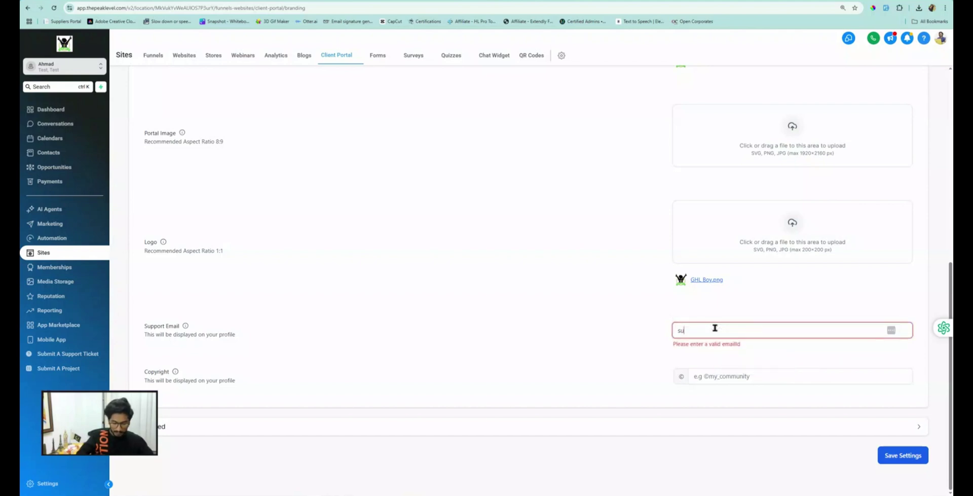
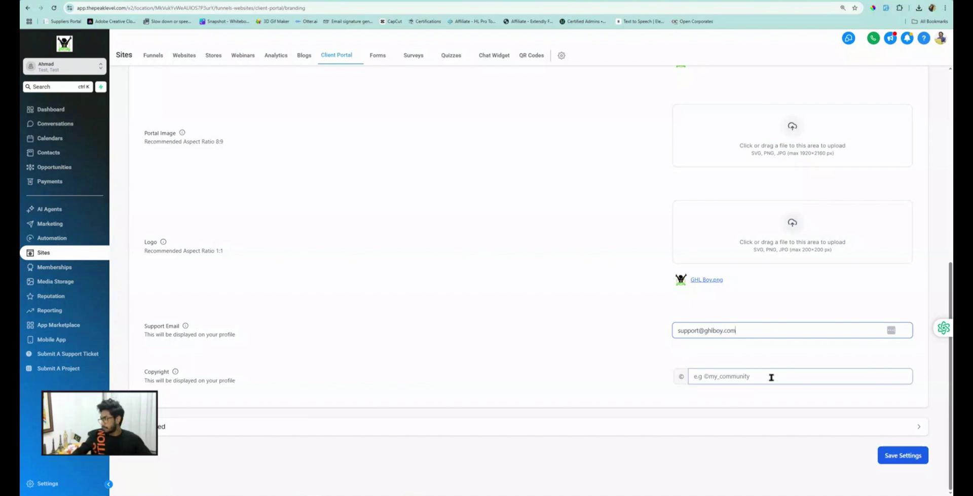
{"action": "left_click", "coordinate": [725, 376]}
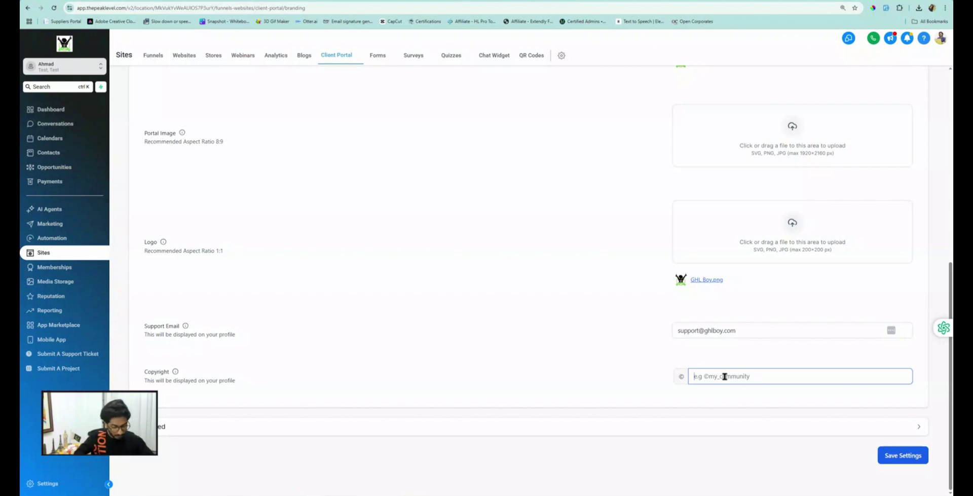
{"action": "type", "text": "@ghlboy"}
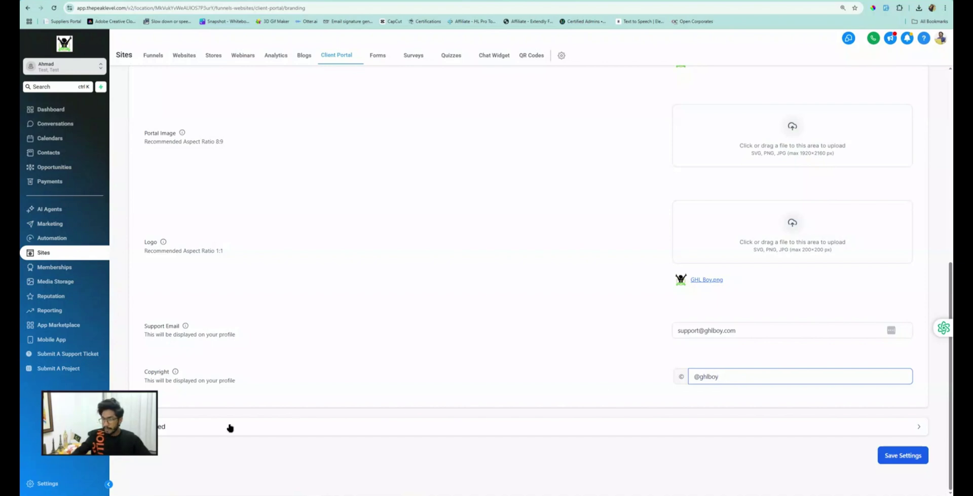
{"action": "left_click_drag", "start_coordinate": [126, 436], "coordinate": [446, 438]}
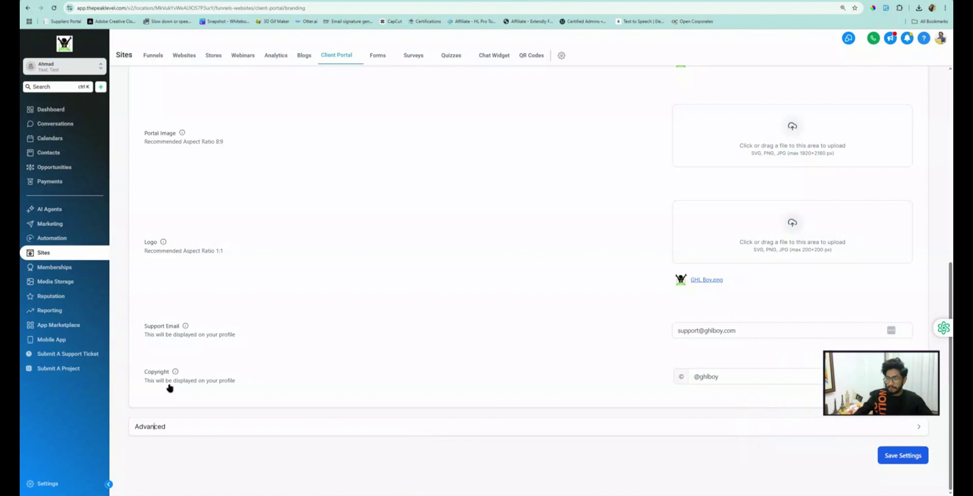
{"action": "left_click", "coordinate": [152, 422]}
Step: Save the client portal branding settings and move to the portal.ghlboy.com browser tab
{"action": "scroll", "coordinate": [170, 382], "scroll_direction": "down", "scroll_amount": 5}
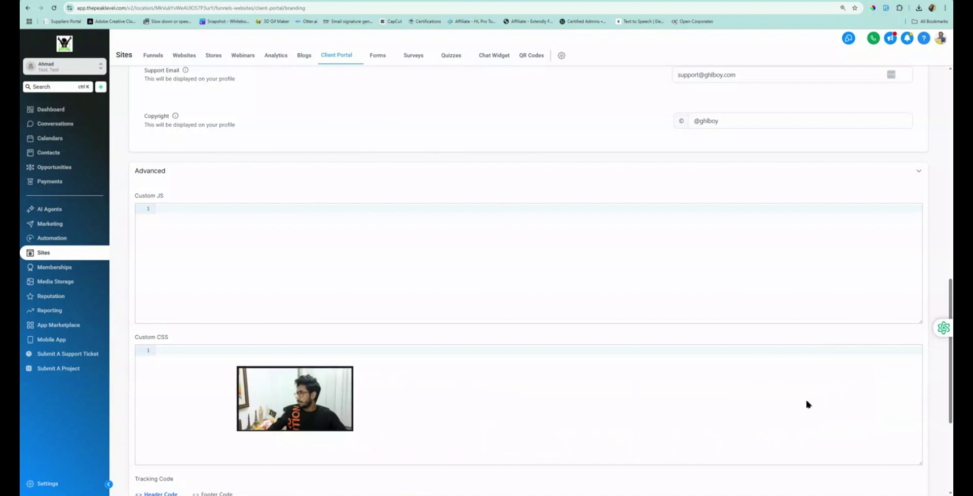
{"action": "scroll", "coordinate": [881, 409], "scroll_direction": "down", "scroll_amount": 2}
{"action": "scroll", "coordinate": [881, 409], "scroll_direction": "up", "scroll_amount": 1}
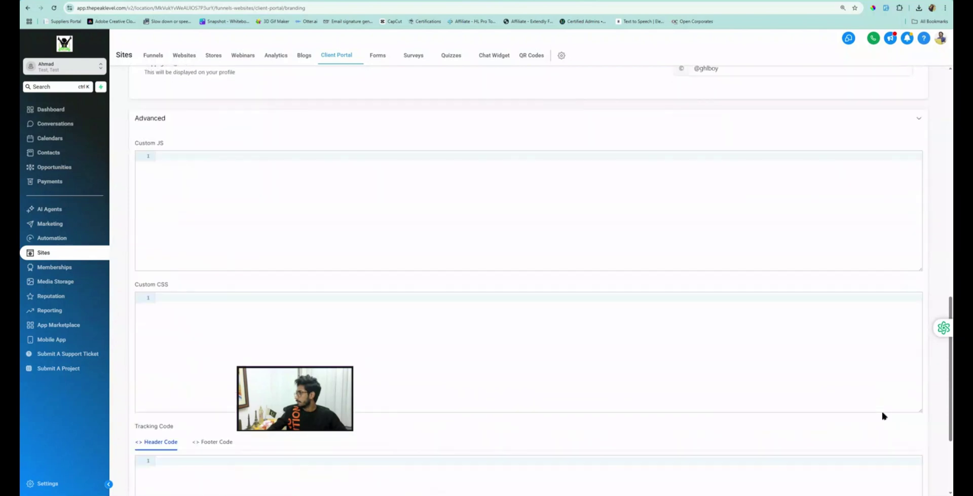
{"action": "scroll", "coordinate": [882, 409], "scroll_direction": "down", "scroll_amount": 3}
{"action": "left_click", "coordinate": [896, 457]}
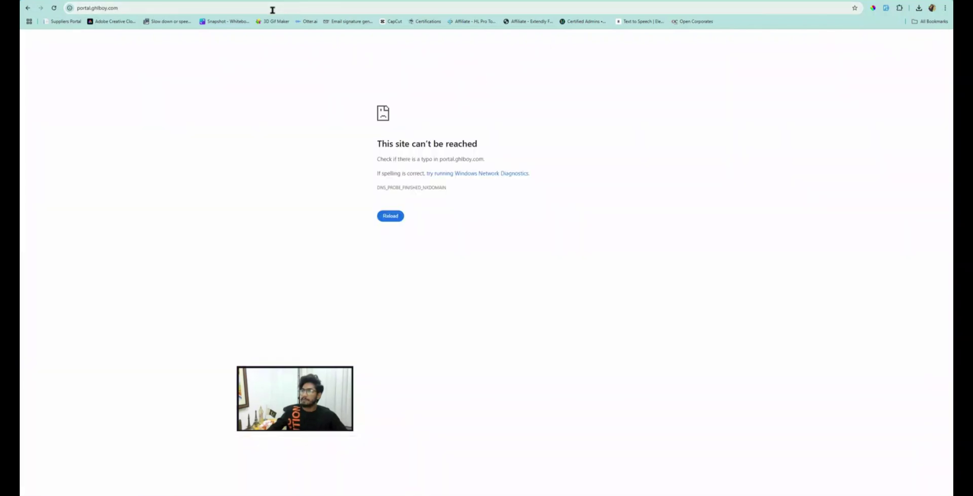
{"action": "left_click", "coordinate": [272, 8]}
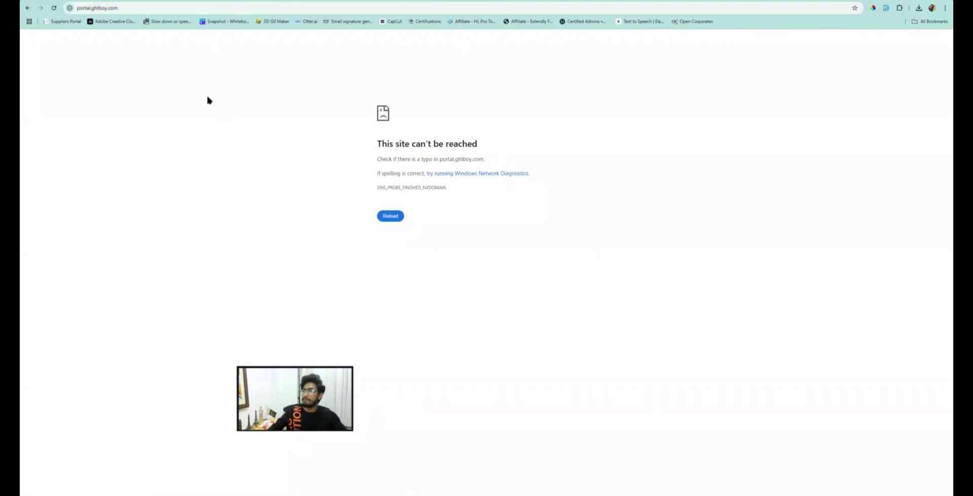
Step: Retry portal.ghlboy.com in an Incognito window, then go back to GoDaddy's ghlboy.com DNS records
{"action": "left_click", "coordinate": [93, 12]}
{"action": "key", "text": "ctrl+c"}
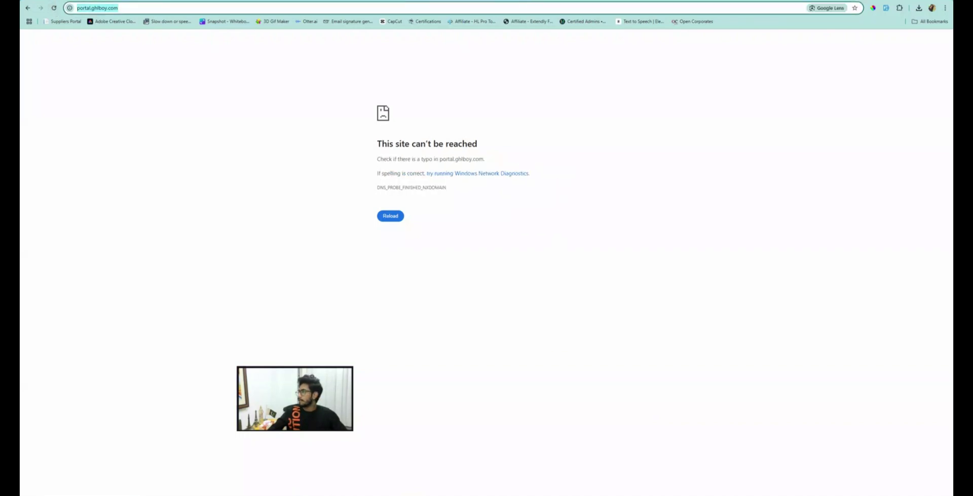
{"action": "left_click", "coordinate": [943, 8]}
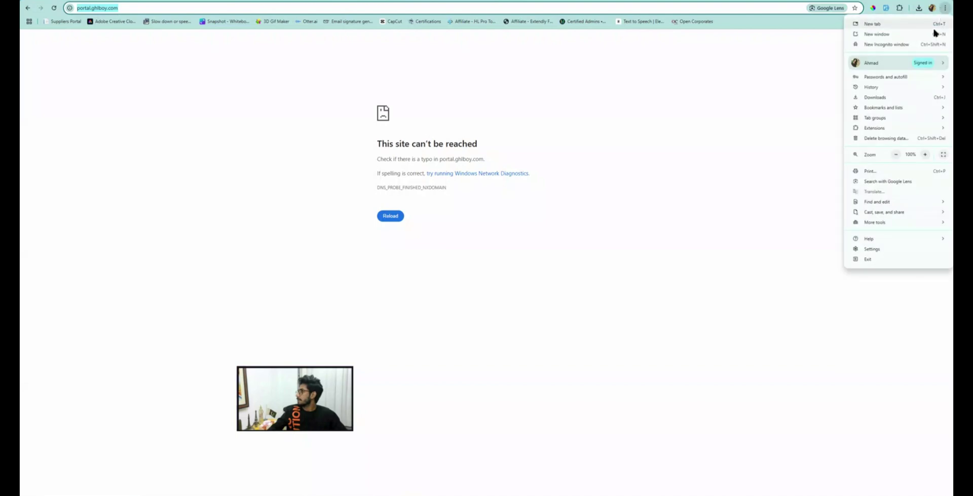
{"action": "left_click", "coordinate": [880, 44]}
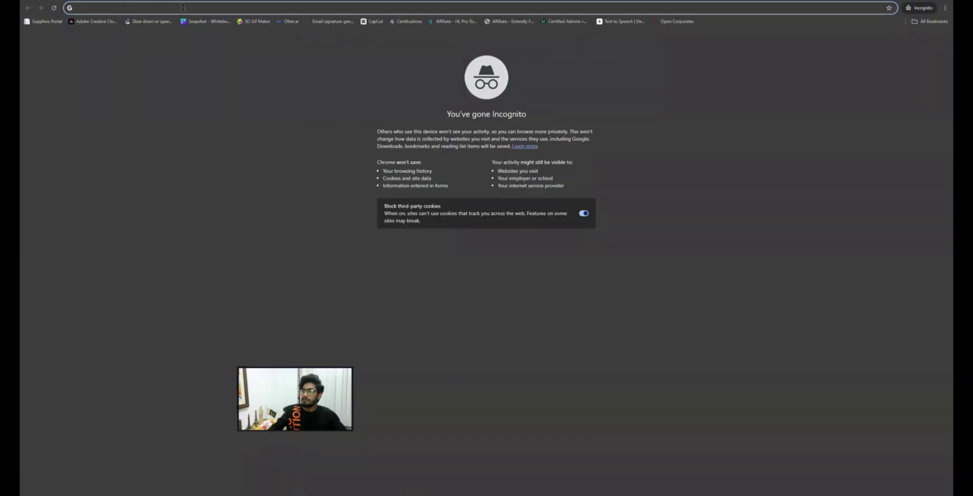
{"action": "key", "text": "ctrl+v"}
{"action": "key", "text": "Return"}
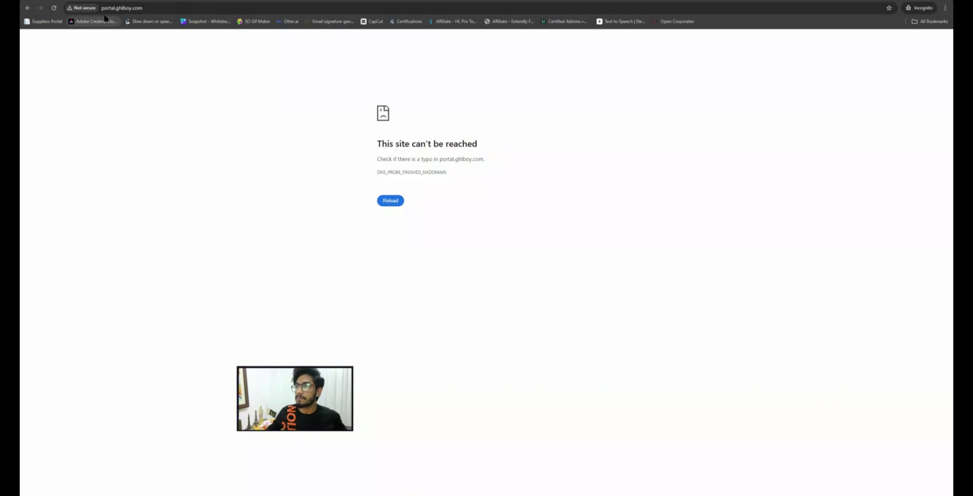
{"action": "key", "text": "alt+Tab"}
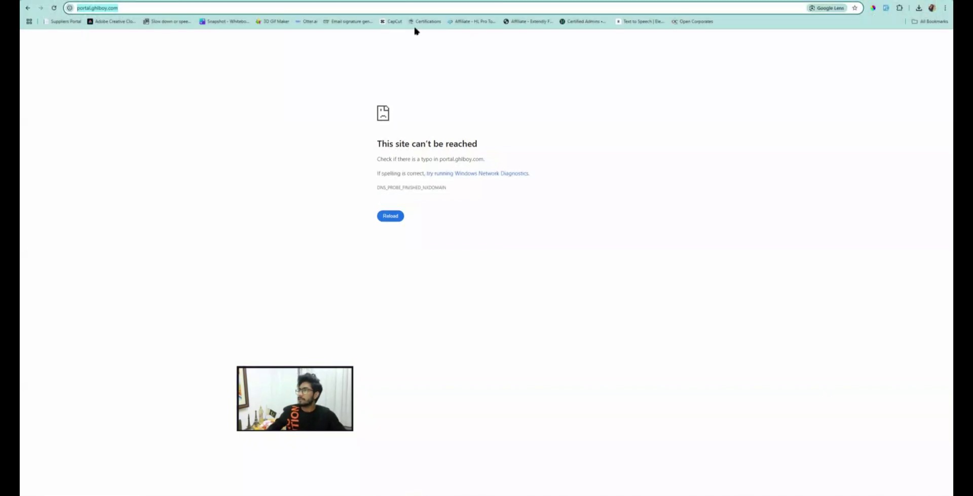
{"action": "key", "text": "alt+Tab"}
Step: Filter GoDaddy's ghlboy.com records to CNAME (Alias) and check the portal entry
{"action": "scroll", "coordinate": [598, 259], "scroll_direction": "down", "scroll_amount": 2}
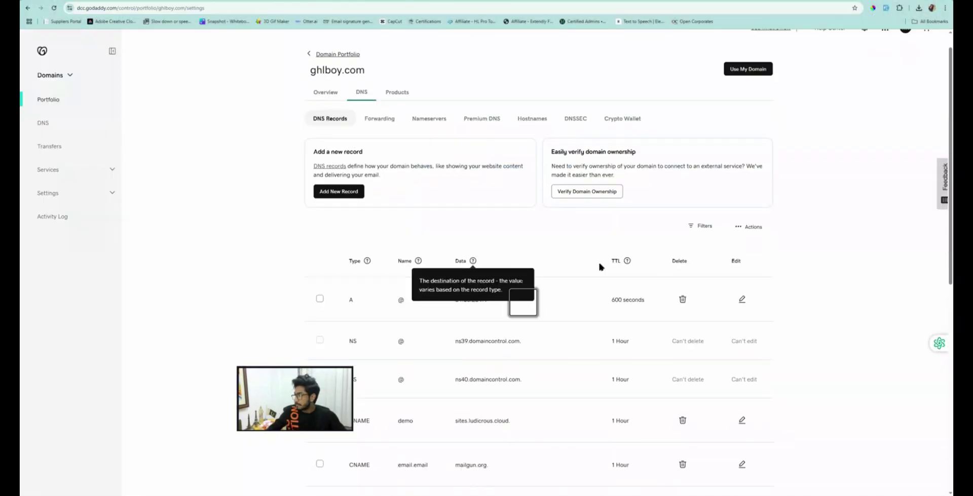
{"action": "left_click", "coordinate": [704, 140]}
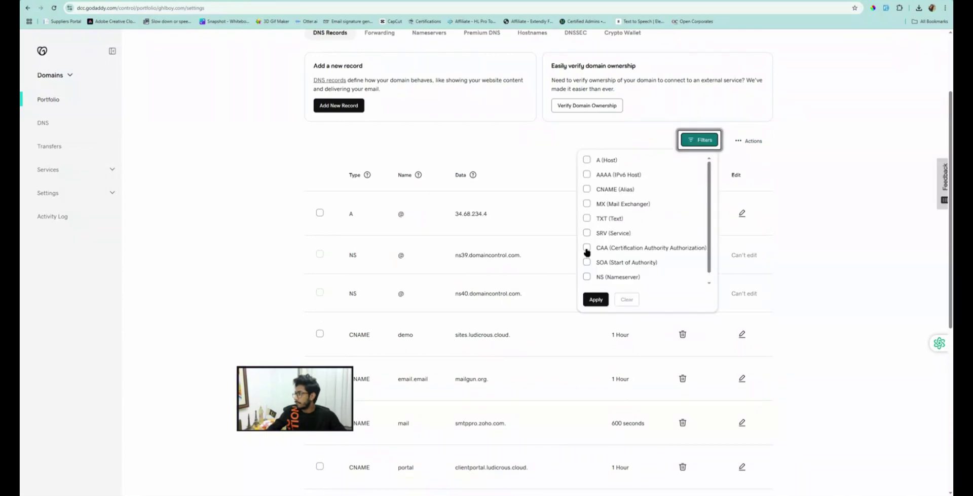
{"action": "left_click", "coordinate": [588, 190]}
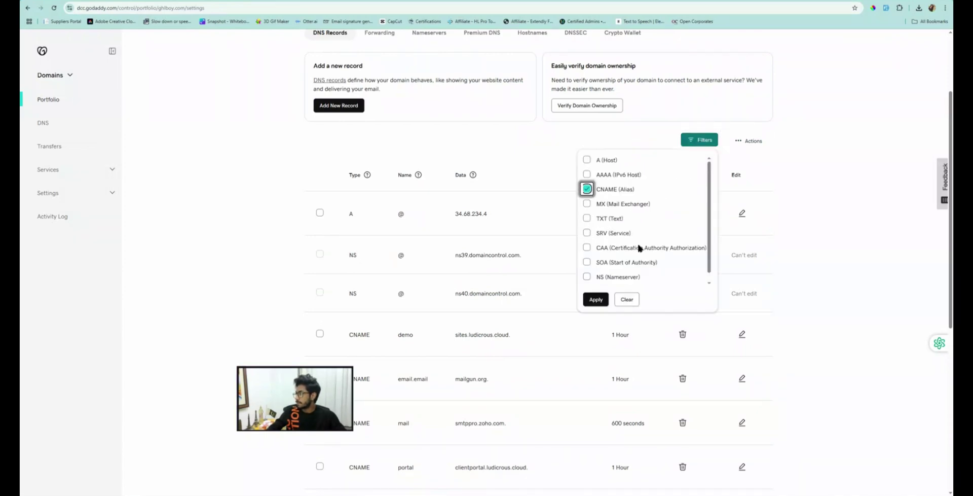
{"action": "left_click", "coordinate": [597, 299]}
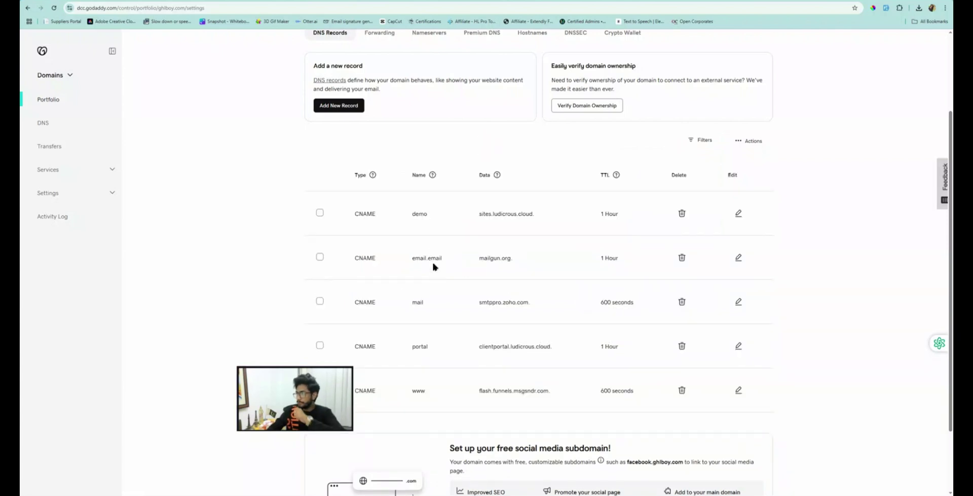
{"action": "scroll", "coordinate": [431, 225], "scroll_direction": "down", "scroll_amount": 2}
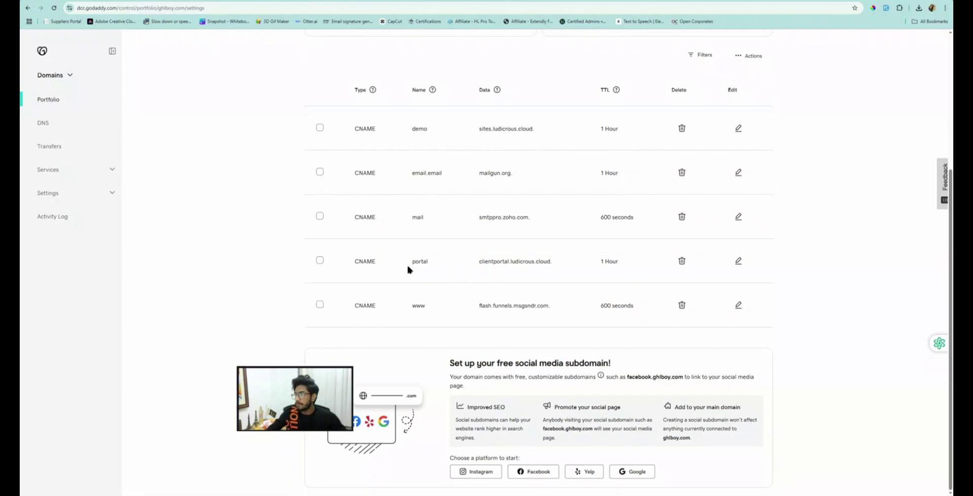
{"action": "scroll", "coordinate": [342, 221], "scroll_direction": "up", "scroll_amount": 5}
Step: Back in HighLevel, glance at the portal's Domain Setup, then open the Client Portal dashboard
{"action": "key", "text": "ctrl+Tab"}
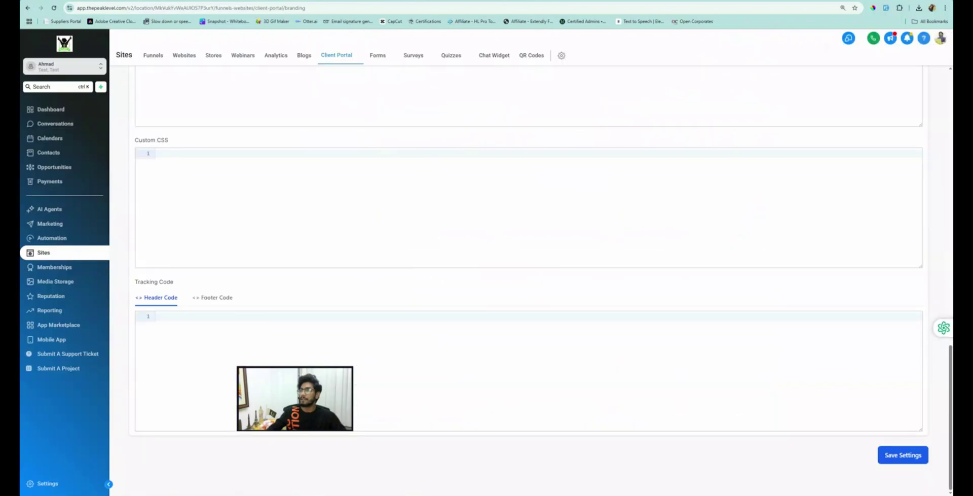
{"action": "scroll", "coordinate": [190, 153], "scroll_direction": "up", "scroll_amount": 15}
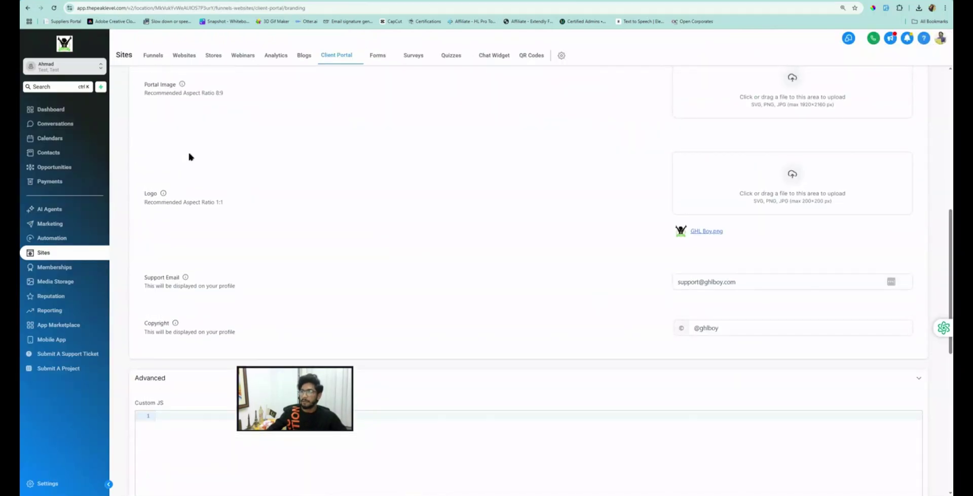
{"action": "left_click", "coordinate": [144, 84]}
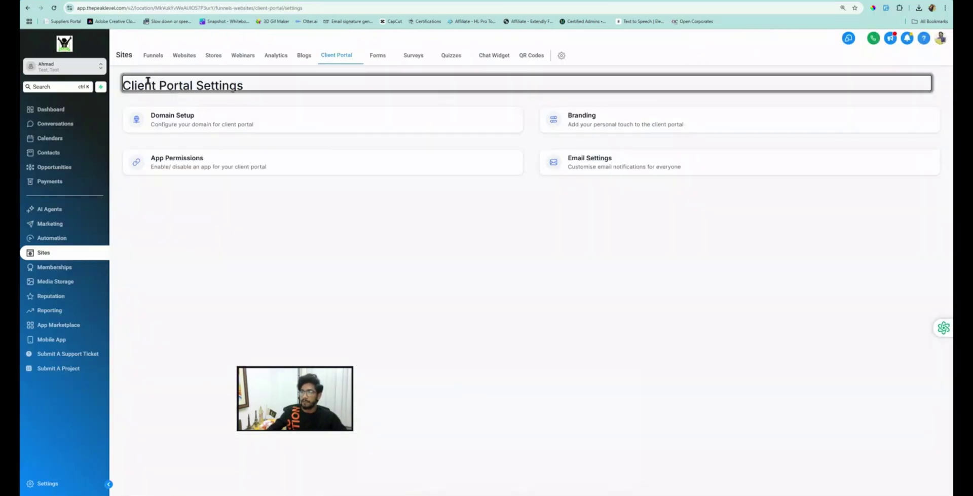
{"action": "left_click", "coordinate": [172, 127]}
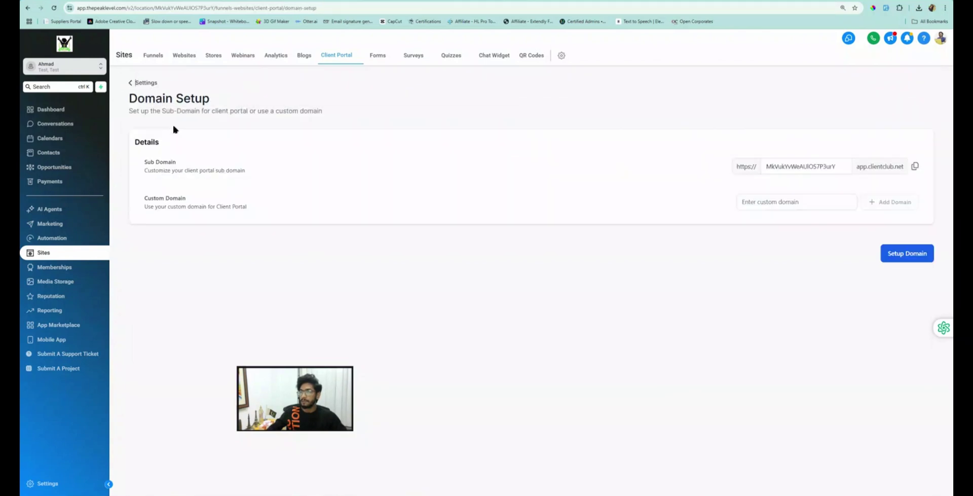
{"action": "left_click", "coordinate": [136, 83]}
{"action": "left_click", "coordinate": [337, 57]}
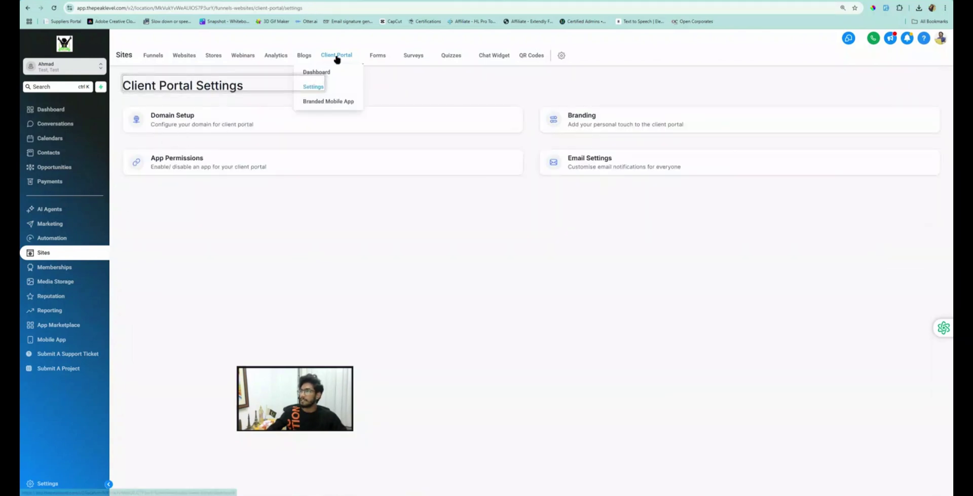
{"action": "left_click", "coordinate": [323, 74]}
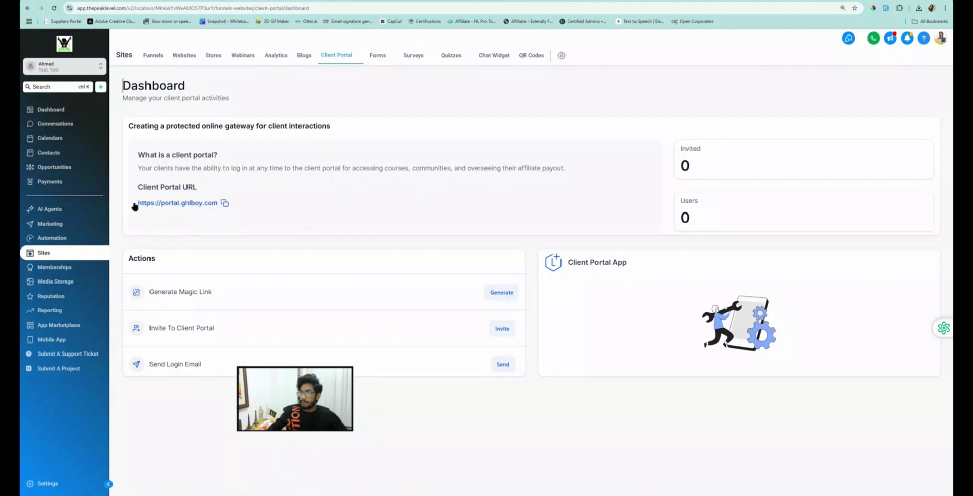
{"action": "left_click", "coordinate": [225, 204]}
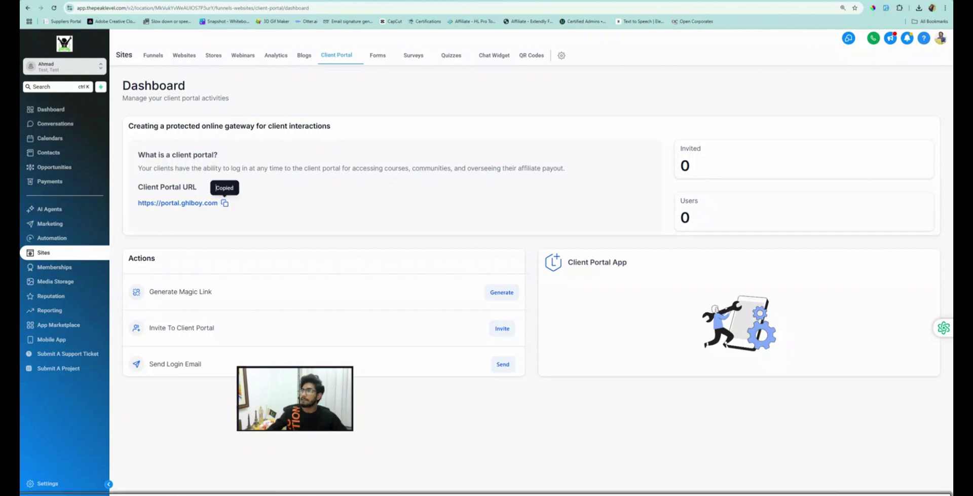
{"action": "left_click", "coordinate": [398, 4]}
{"action": "key", "text": "ctrl+v"}
{"action": "key", "text": "Return"}
{"action": "left_click", "coordinate": [389, 5]}
{"action": "key", "text": "ctrl+a"}
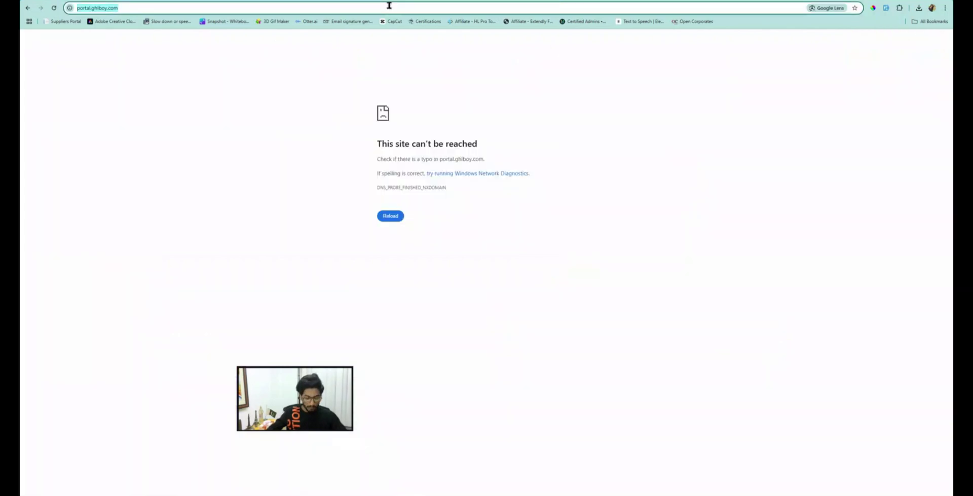
{"action": "key", "text": "ctrl+v"}
{"action": "key", "text": "Return"}
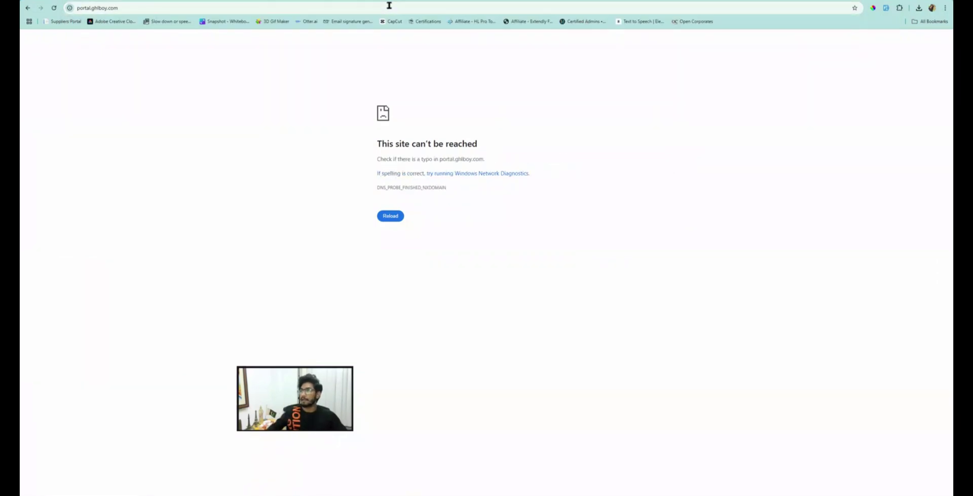
{"action": "key", "text": "ctrl+w"}
Step: Open the client portal's Domain Setup and copy the clientclub.net sub-domain address
{"action": "mouse_move", "coordinate": [336, 58]}
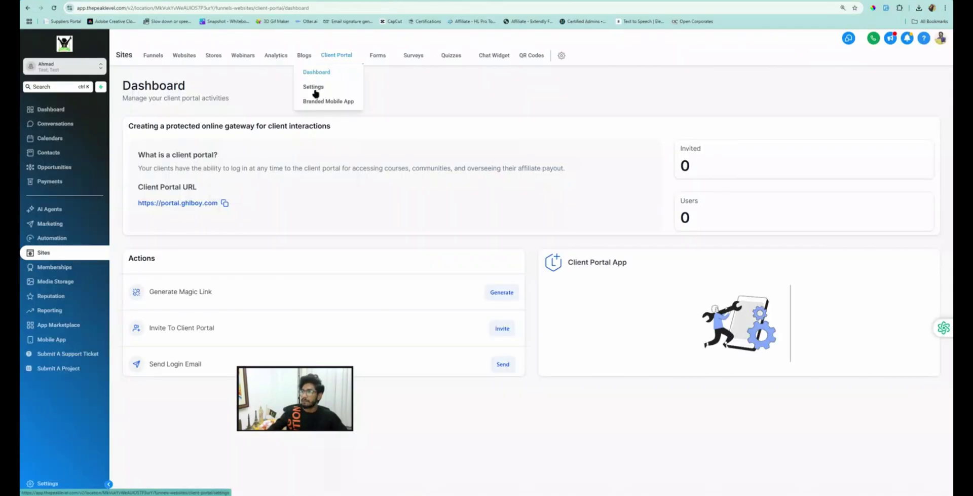
{"action": "left_click", "coordinate": [311, 88]}
{"action": "left_click", "coordinate": [162, 128]}
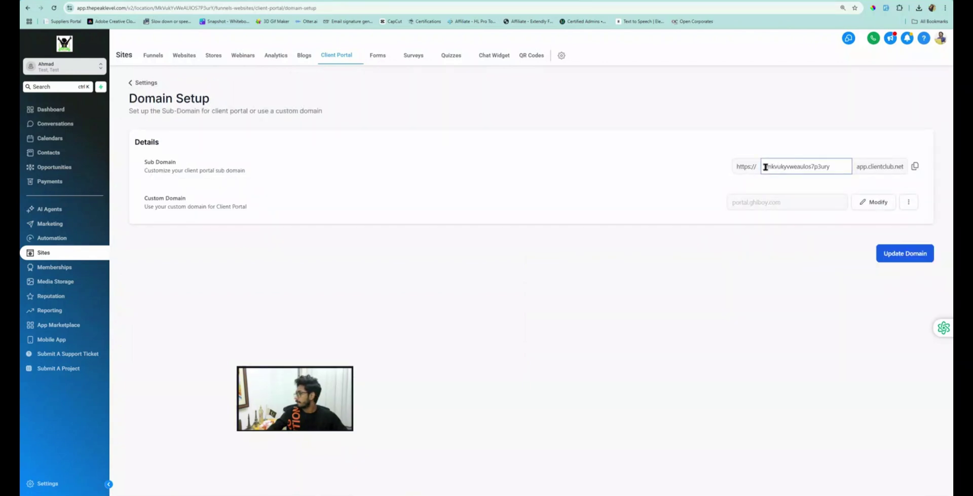
{"action": "left_click_drag", "start_coordinate": [765, 166], "coordinate": [844, 167]}
{"action": "left_click", "coordinate": [916, 165]}
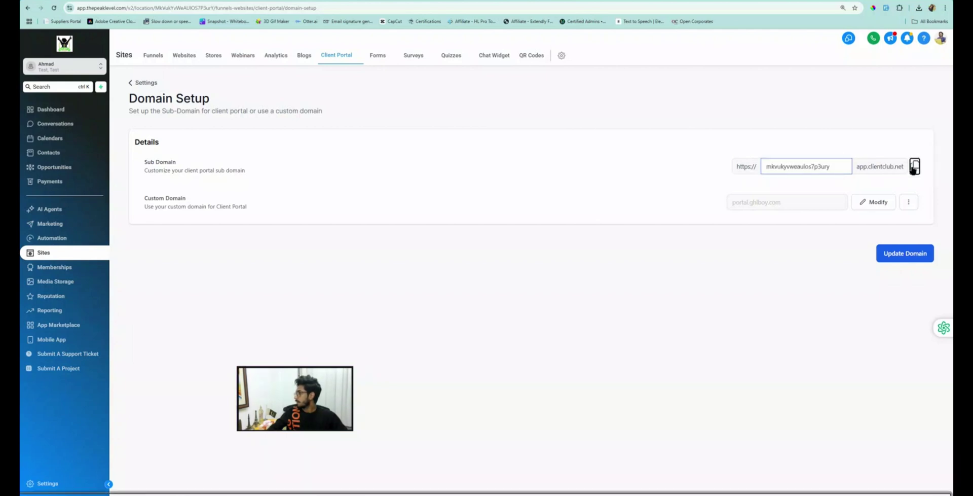
Step: Load the sub-domain in the other tab to reach the GHL Boy Portal login, then return
{"action": "left_click", "coordinate": [375, 2]}
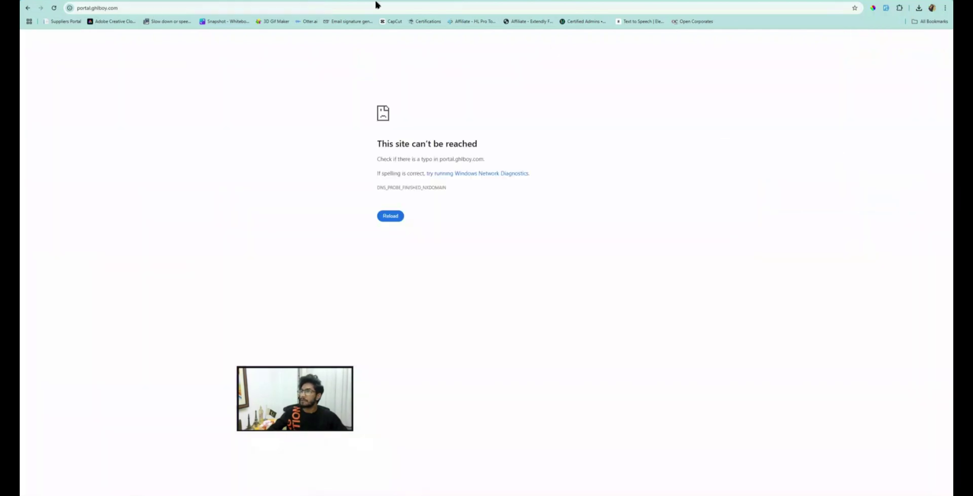
{"action": "left_click", "coordinate": [197, 10]}
{"action": "key", "text": "ctrl+v"}
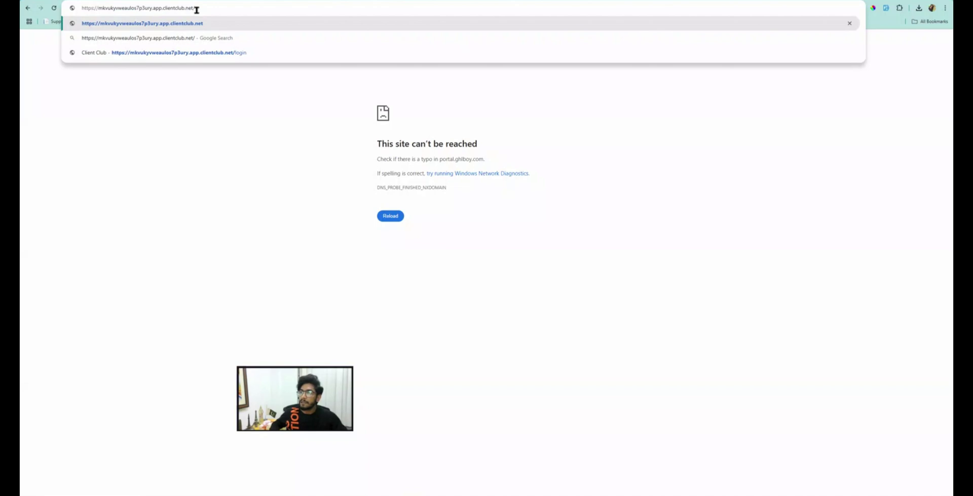
{"action": "key", "text": "Return"}
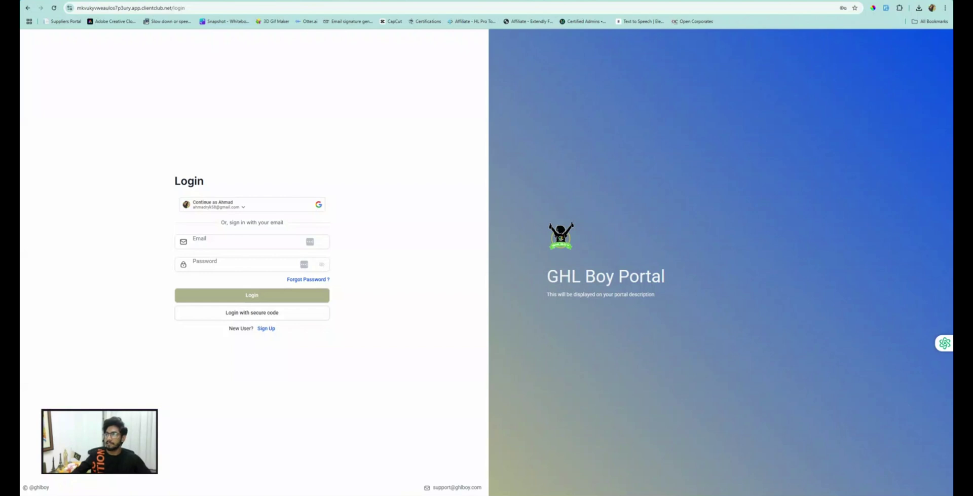
{"action": "key", "text": "ctrl+shift+Tab"}
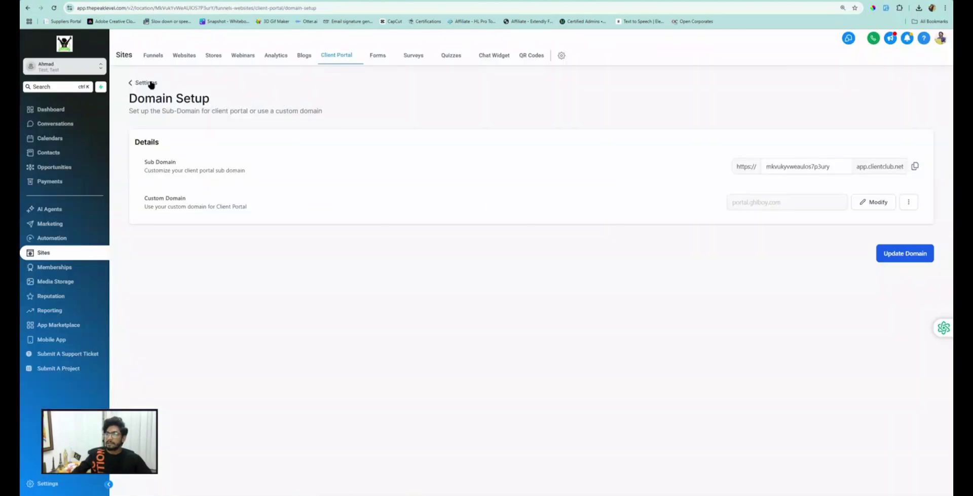
Step: Open App Permissions, toggle Communities off and back on, and open the landing page dropdown
{"action": "left_click", "coordinate": [151, 83]}
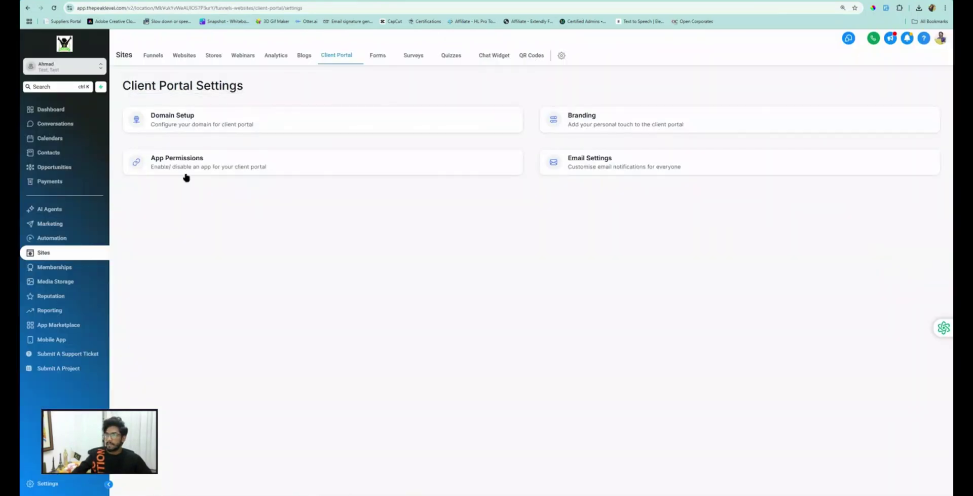
{"action": "left_click", "coordinate": [198, 168]}
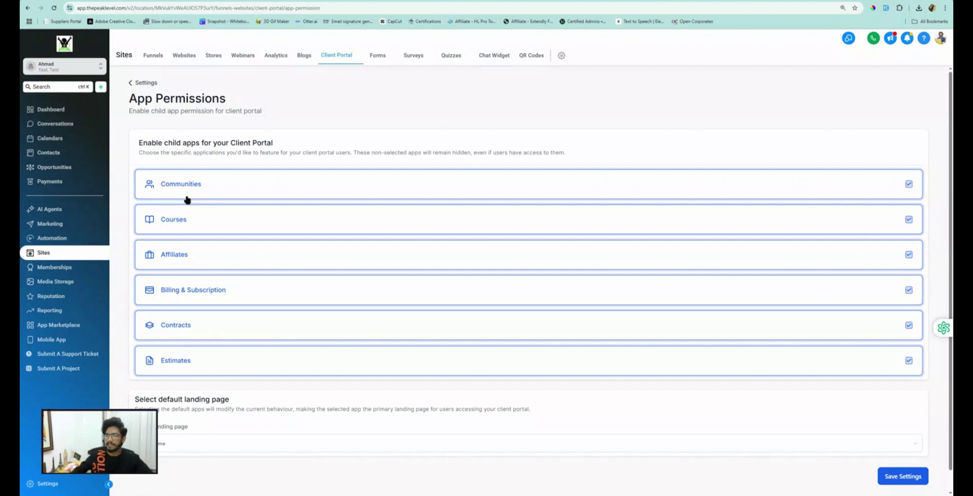
{"action": "scroll", "coordinate": [181, 195], "scroll_direction": "down", "scroll_amount": 1}
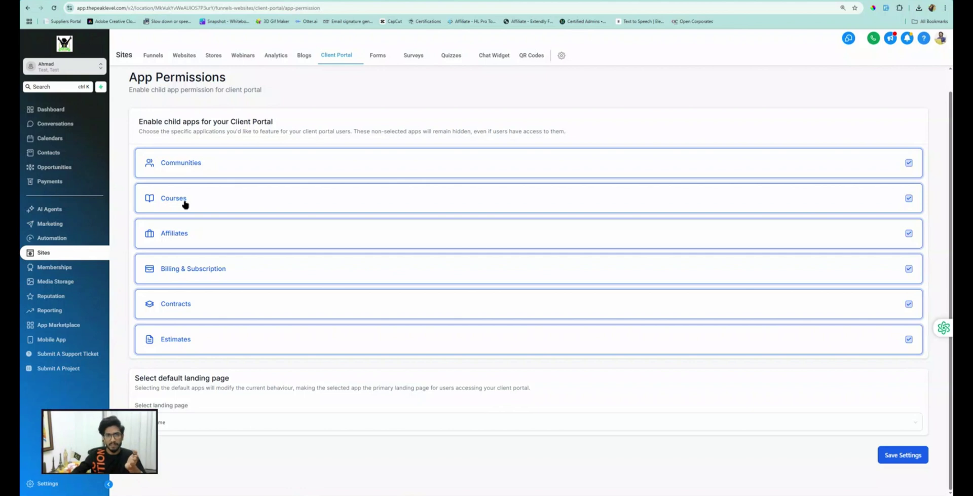
{"action": "left_click", "coordinate": [177, 164]}
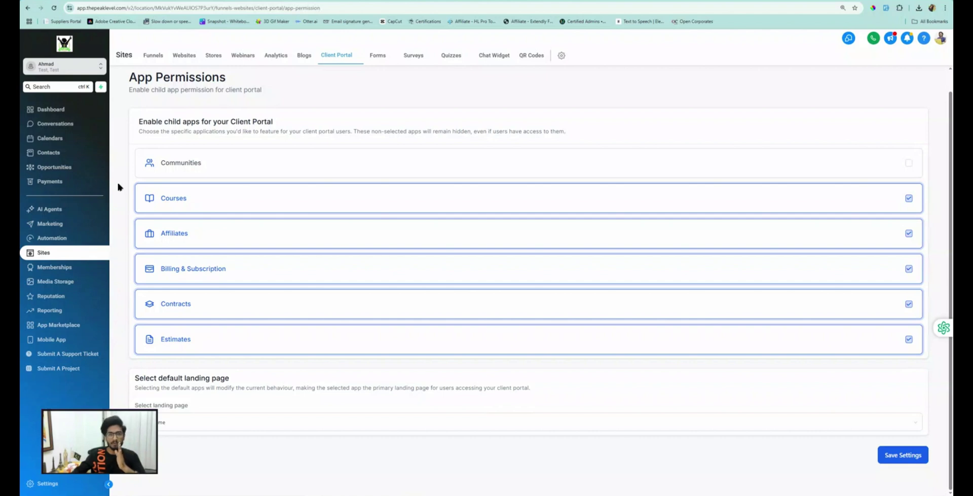
{"action": "left_click", "coordinate": [165, 167]}
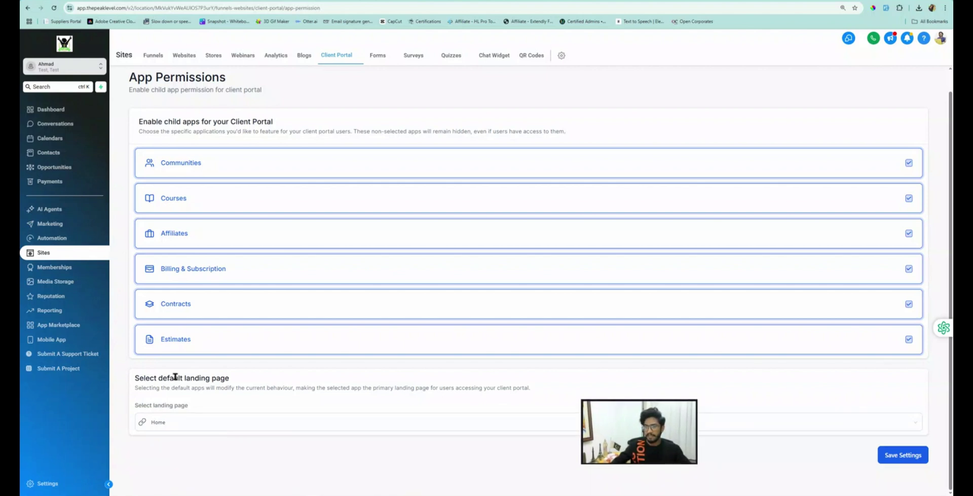
{"action": "left_click", "coordinate": [174, 424]}
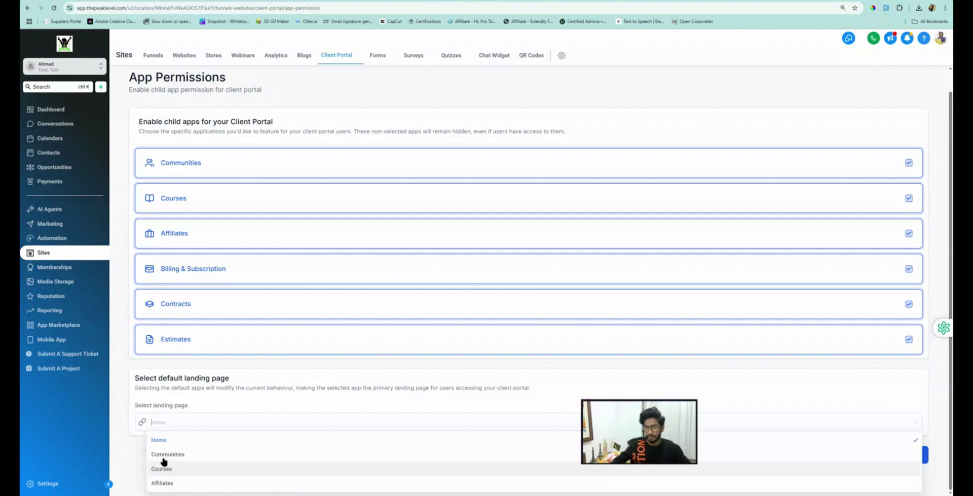
Step: Try Communities as the default landing page, then set it back to Home
{"action": "left_click", "coordinate": [159, 440]}
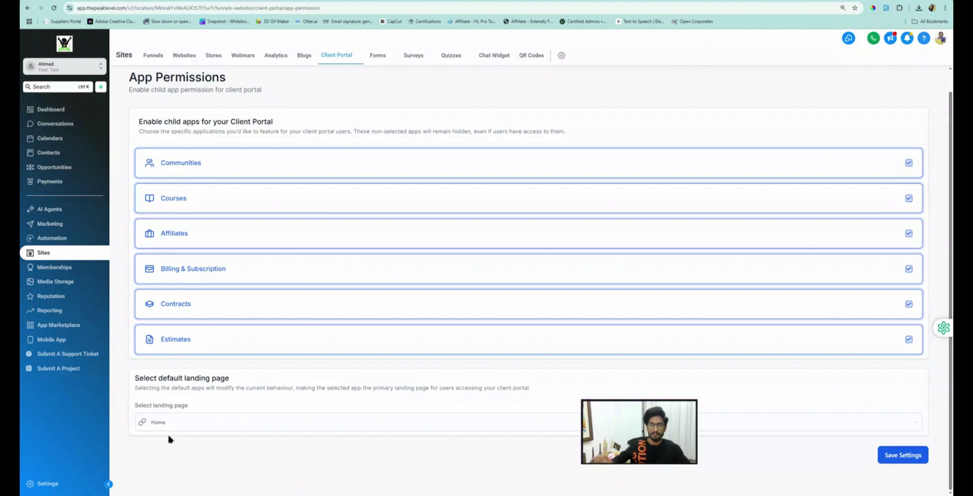
{"action": "left_click", "coordinate": [168, 425]}
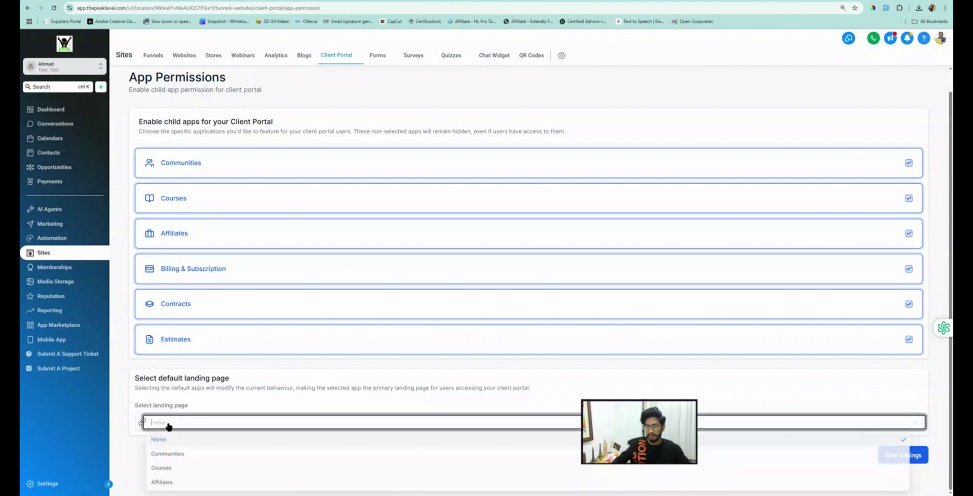
{"action": "left_click", "coordinate": [167, 456]}
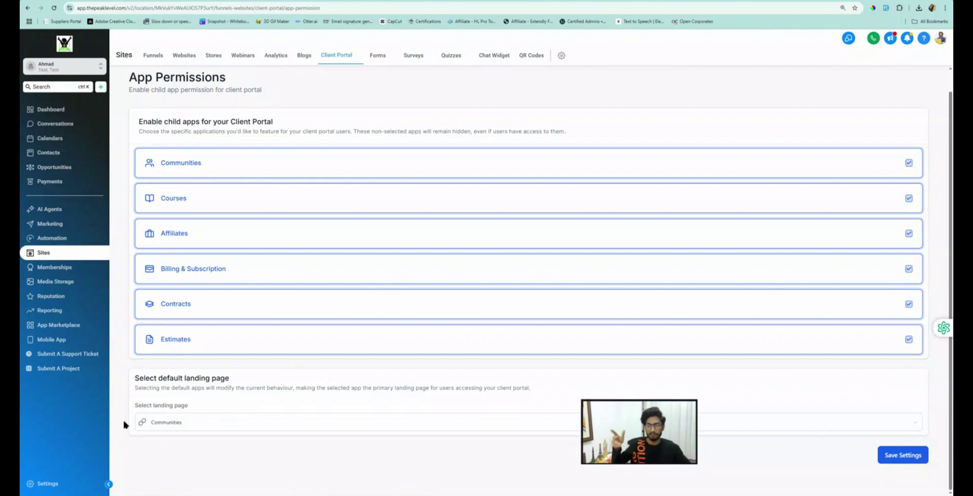
{"action": "left_click", "coordinate": [169, 425]}
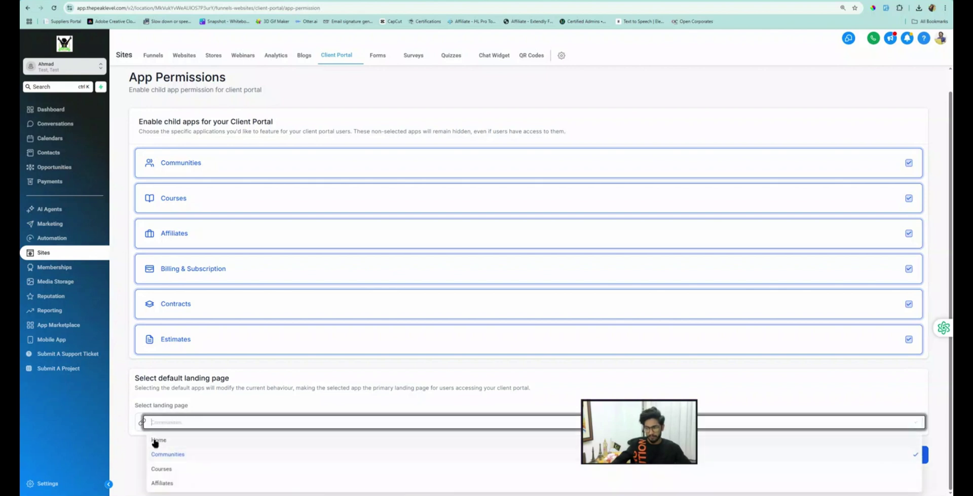
{"action": "left_click", "coordinate": [158, 441]}
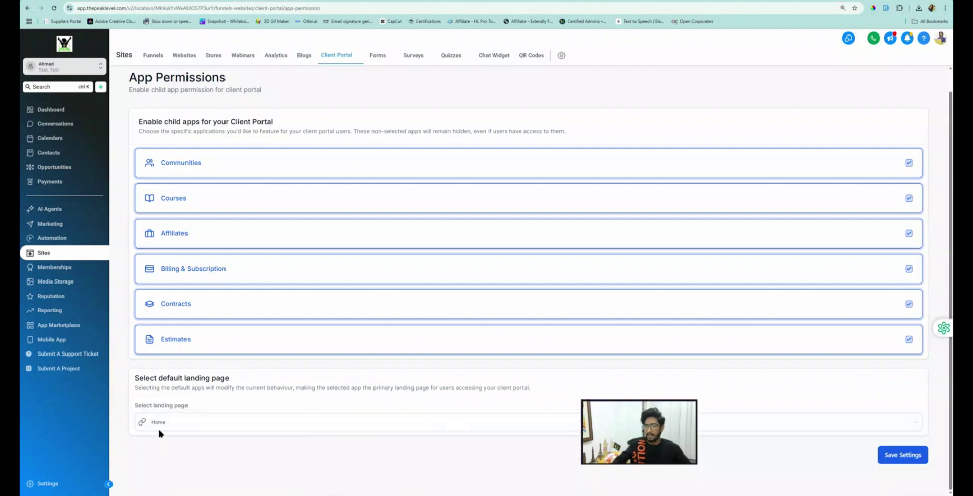
Step: Save the App Permissions settings and return to the Client Portal Settings overview
{"action": "left_click", "coordinate": [897, 462]}
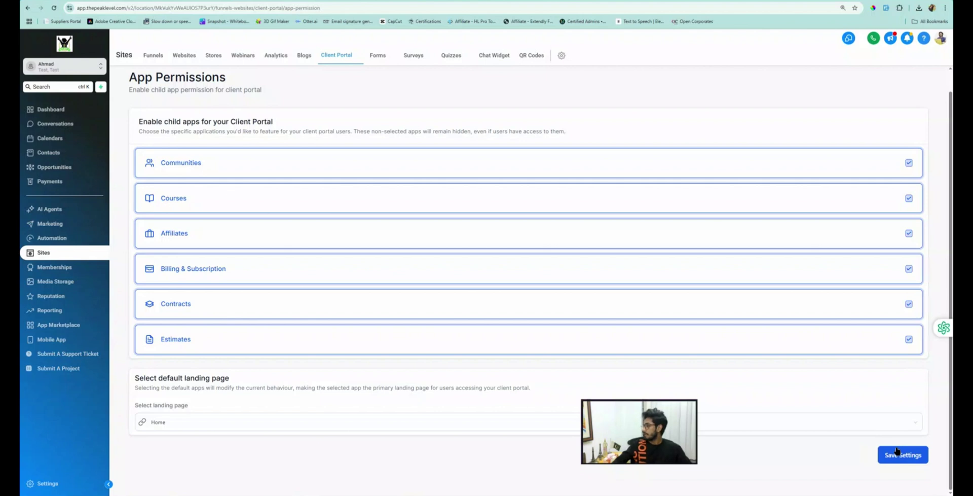
{"action": "left_click", "coordinate": [896, 452]}
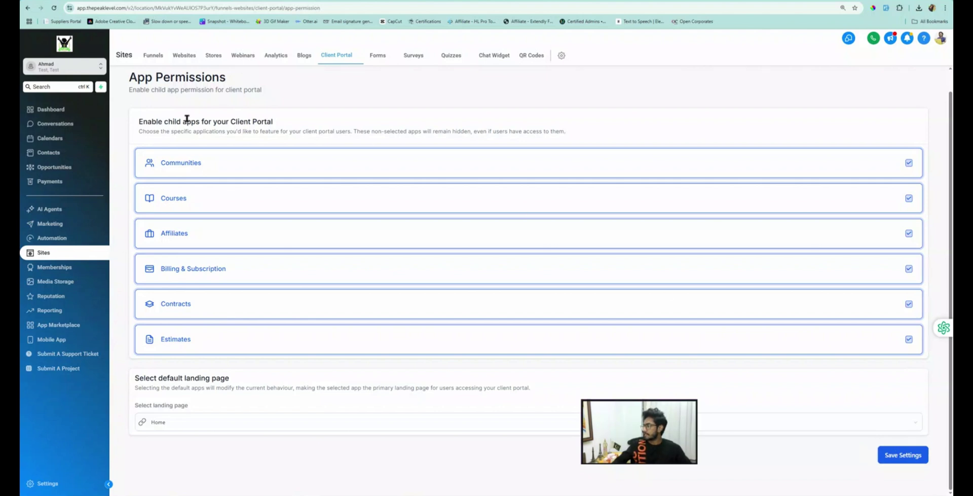
{"action": "scroll", "coordinate": [196, 121], "scroll_direction": "up", "scroll_amount": 1}
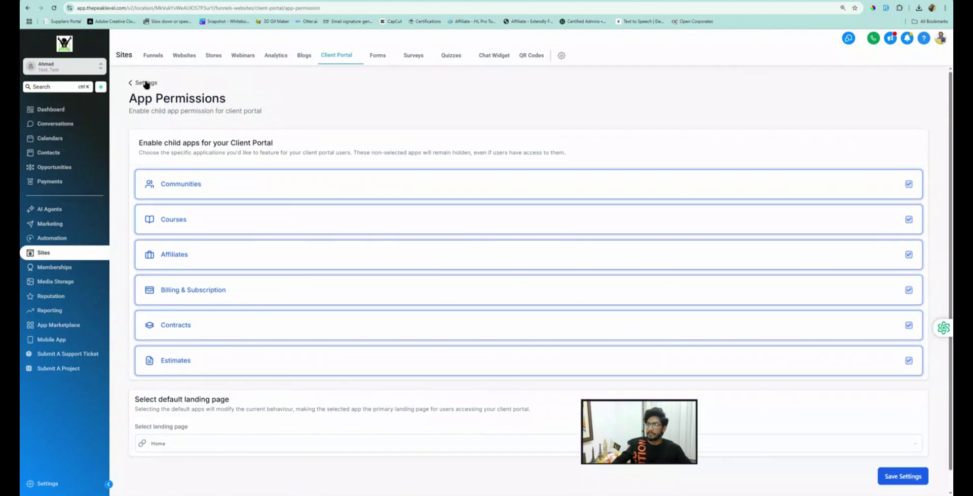
{"action": "left_click", "coordinate": [144, 82]}
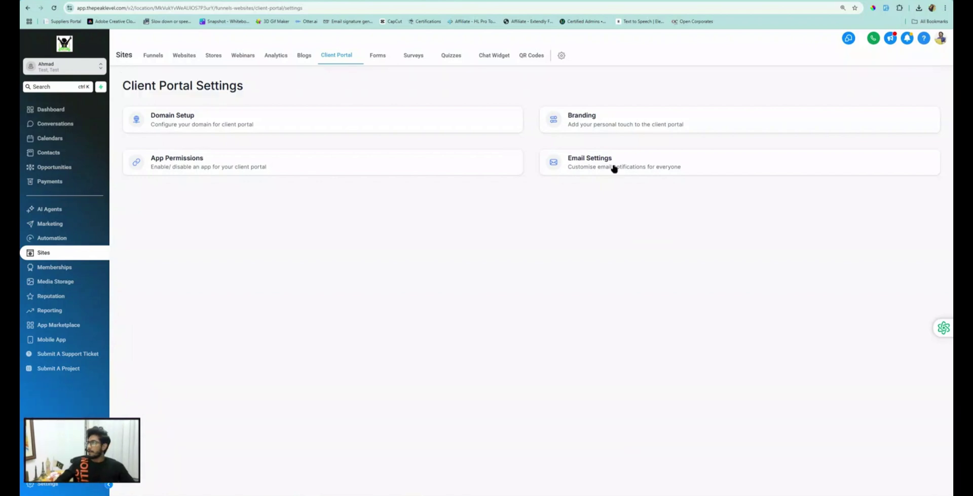
Step: Open Email Settings, view the Certificates and Courses emails, then return to Communities' Group Invitation Email
{"action": "left_click", "coordinate": [588, 159]}
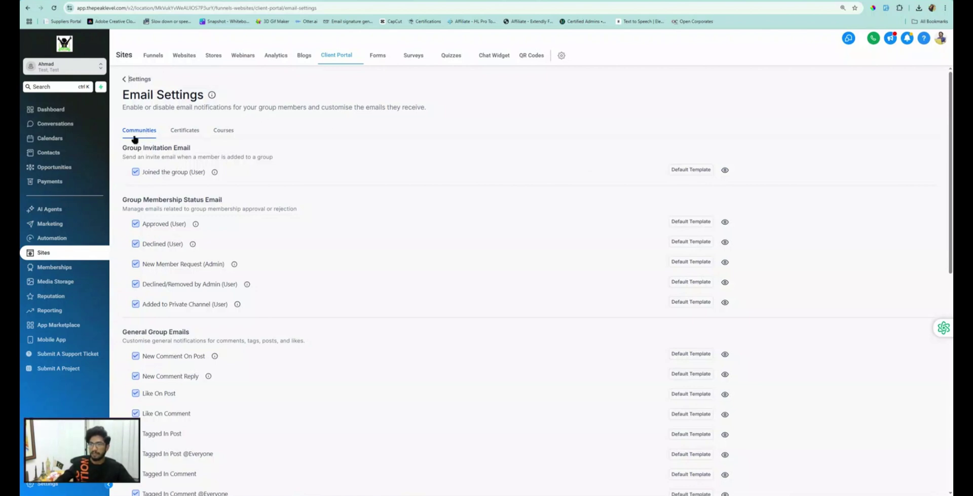
{"action": "left_click", "coordinate": [182, 131]}
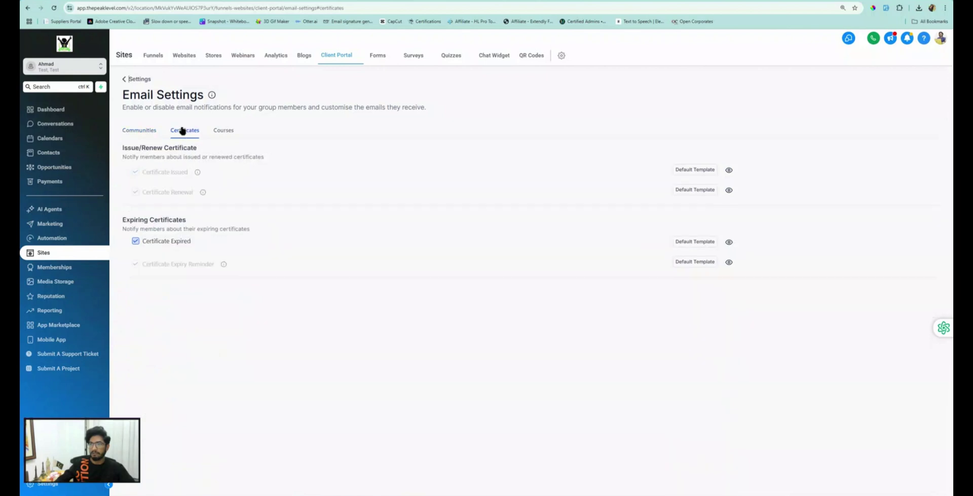
{"action": "left_click", "coordinate": [228, 133]}
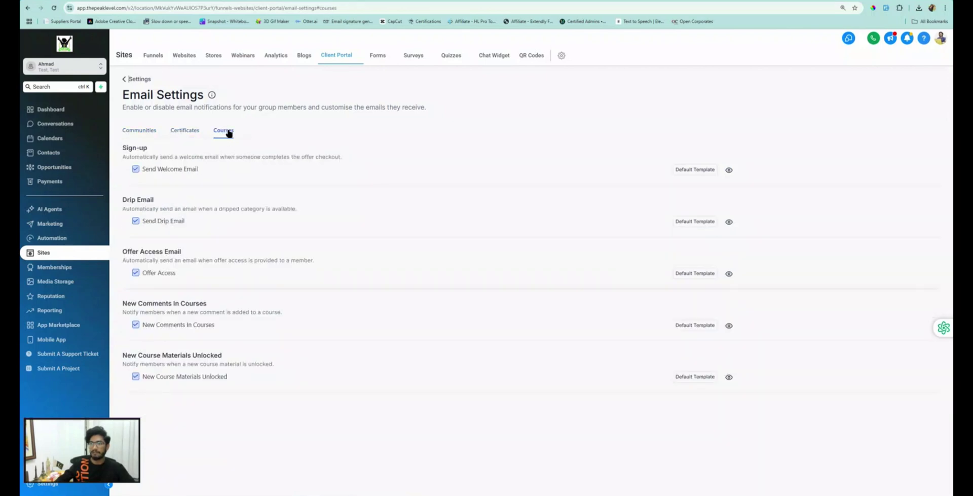
{"action": "left_click", "coordinate": [142, 132]}
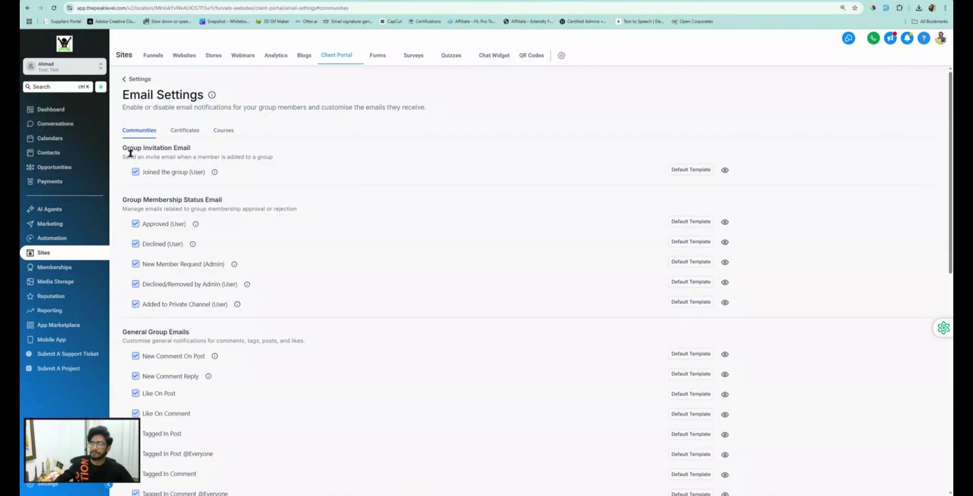
{"action": "left_click_drag", "start_coordinate": [126, 148], "coordinate": [193, 147]}
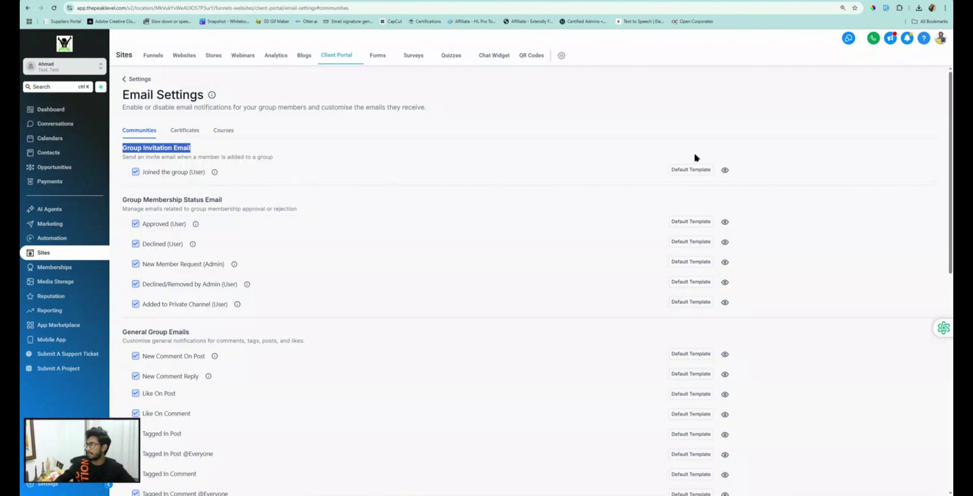
{"action": "left_click", "coordinate": [698, 172]}
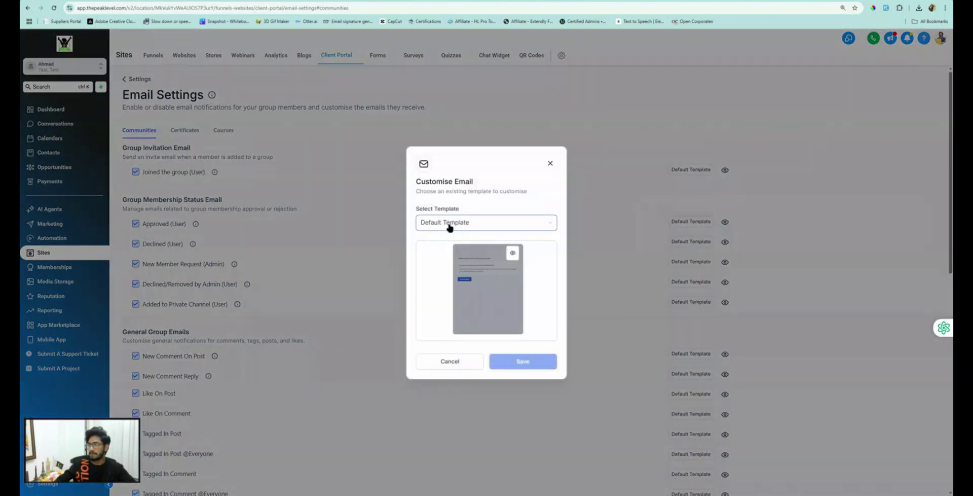
{"action": "left_click", "coordinate": [447, 224]}
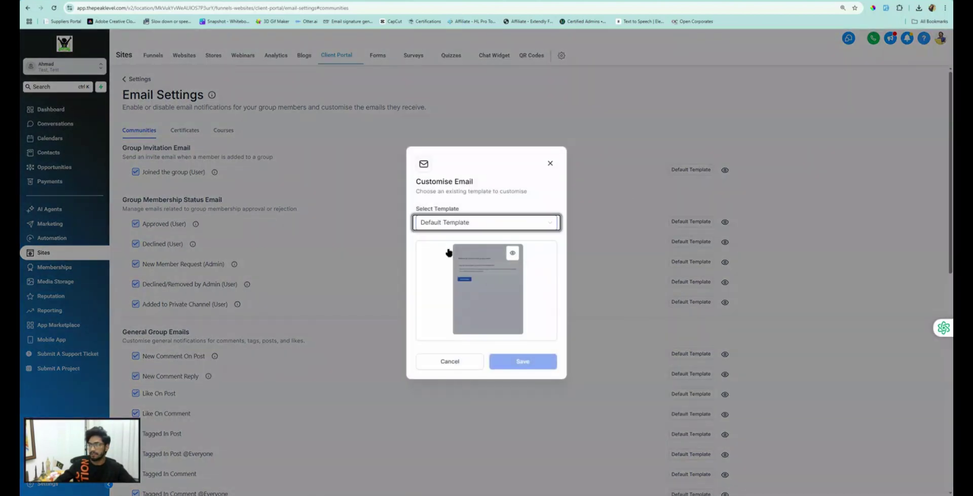
{"action": "left_click", "coordinate": [550, 164]}
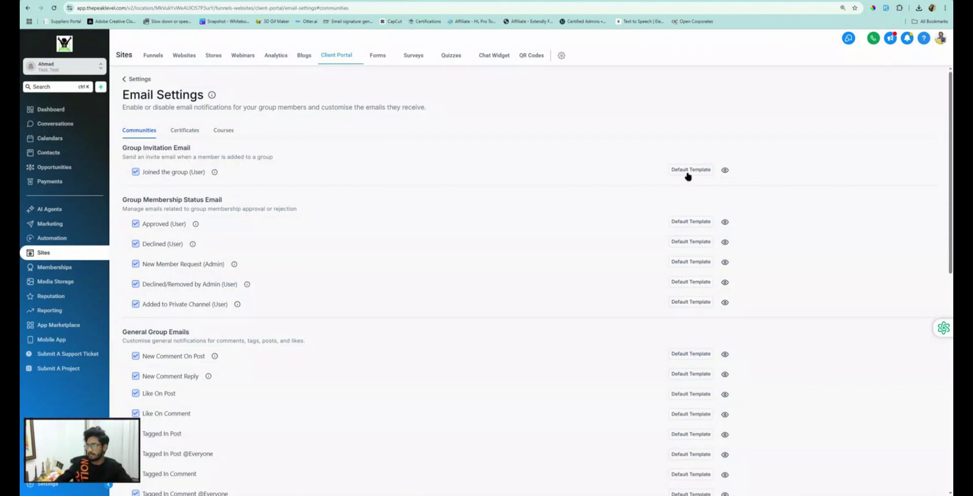
{"action": "left_click_drag", "start_coordinate": [143, 199], "coordinate": [228, 206]}
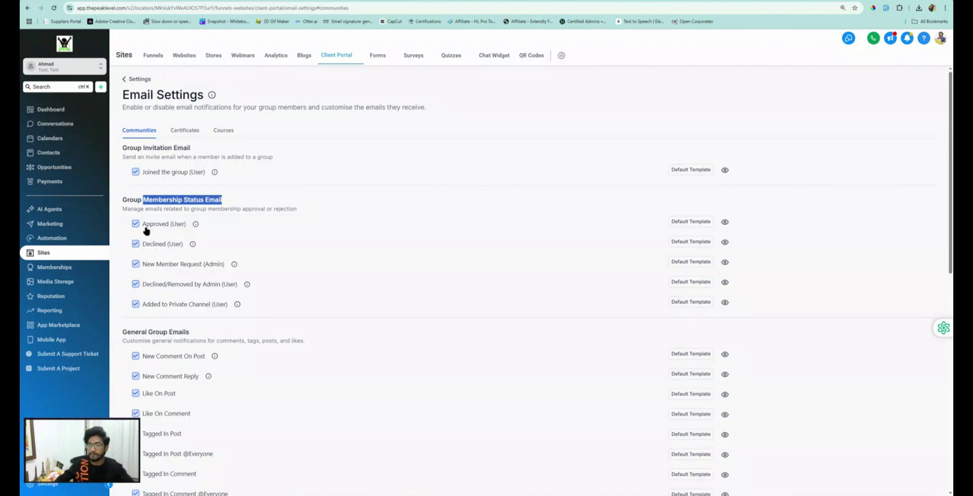
{"action": "left_click", "coordinate": [160, 202]}
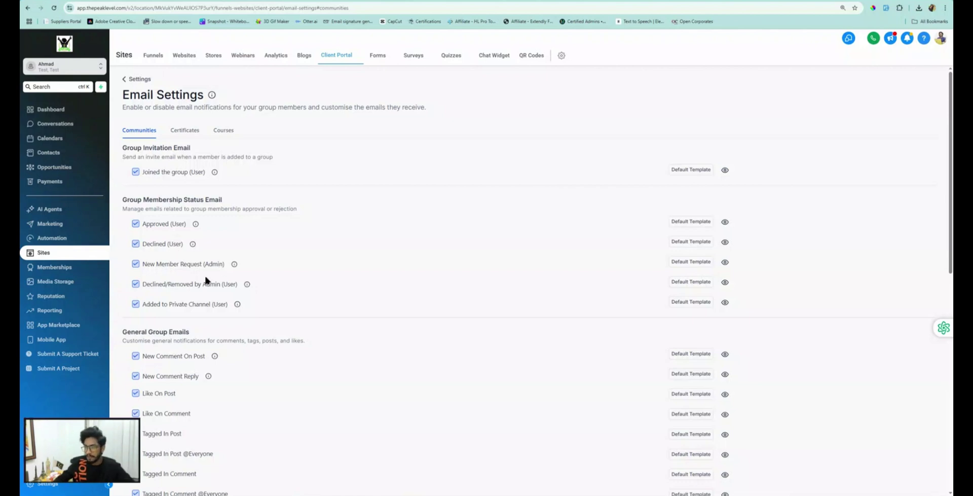
{"action": "scroll", "coordinate": [163, 260], "scroll_direction": "down", "scroll_amount": 5}
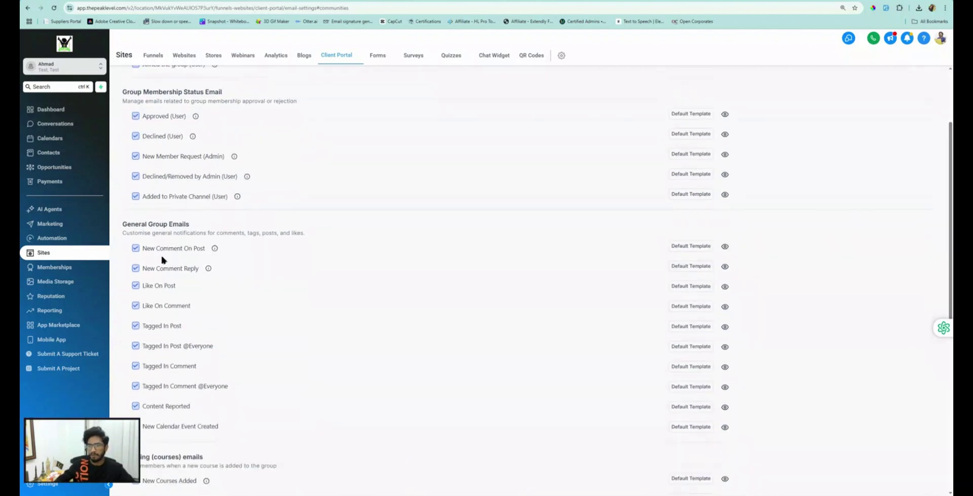
{"action": "scroll", "coordinate": [163, 260], "scroll_direction": "down", "scroll_amount": 2}
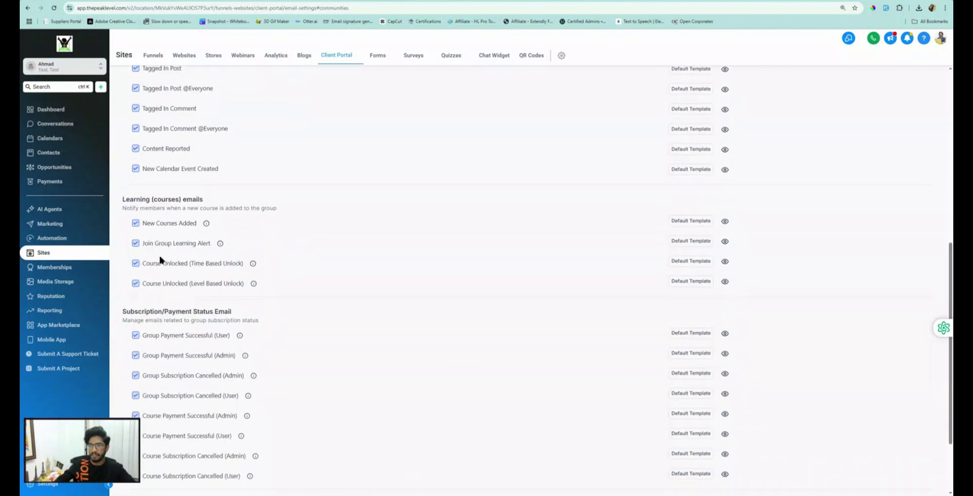
{"action": "scroll", "coordinate": [159, 256], "scroll_direction": "down", "scroll_amount": 2}
{"action": "scroll", "coordinate": [157, 259], "scroll_direction": "up", "scroll_amount": 10}
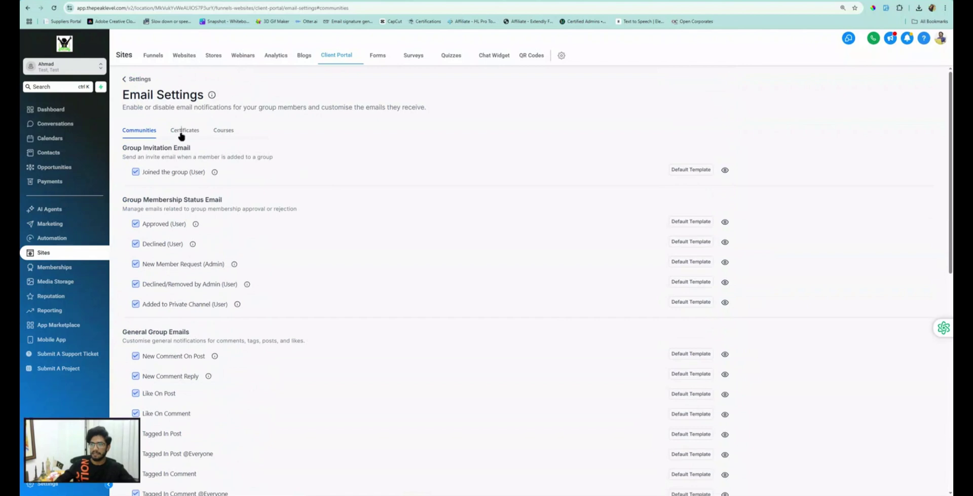
{"action": "left_click", "coordinate": [181, 135]}
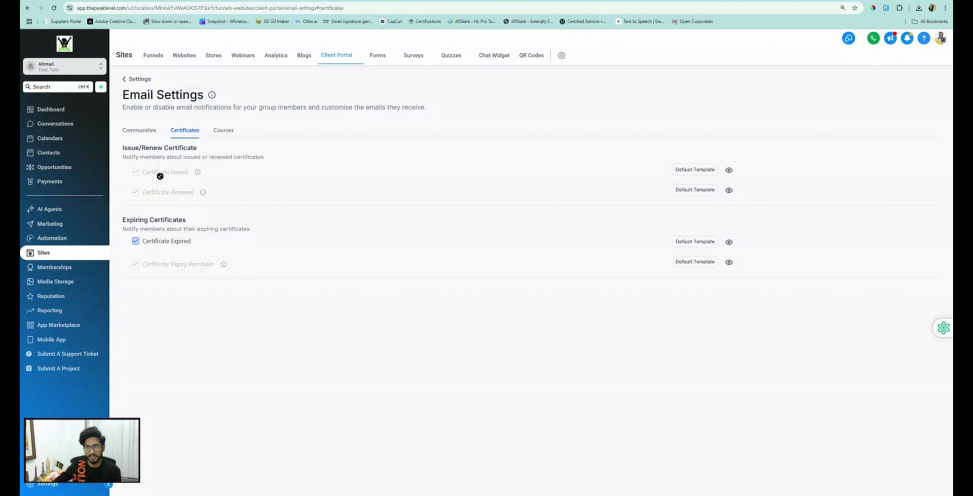
{"action": "left_click_drag", "start_coordinate": [123, 219], "coordinate": [186, 219]}
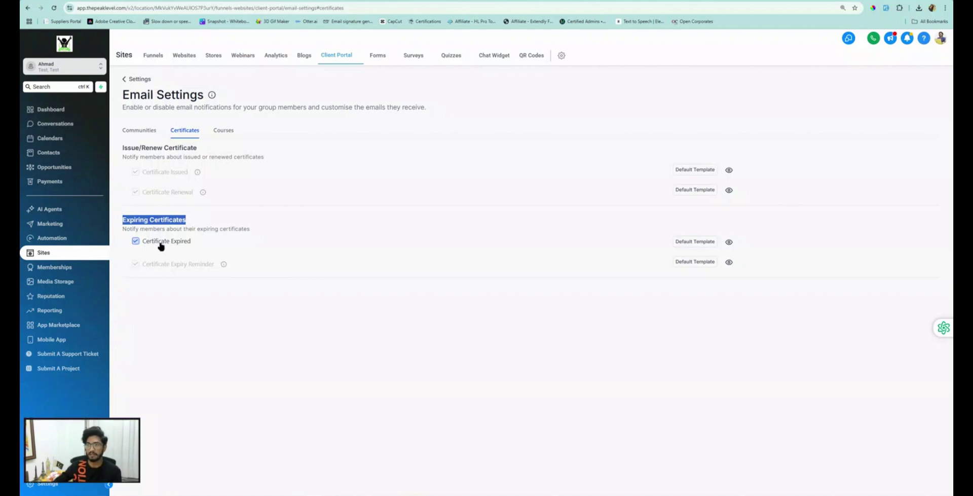
{"action": "left_click", "coordinate": [224, 130]}
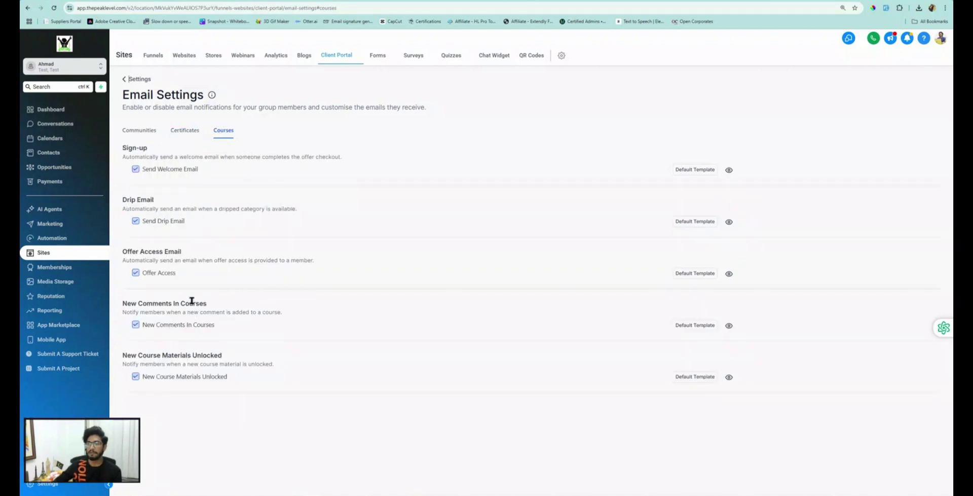
{"action": "left_click", "coordinate": [139, 131]}
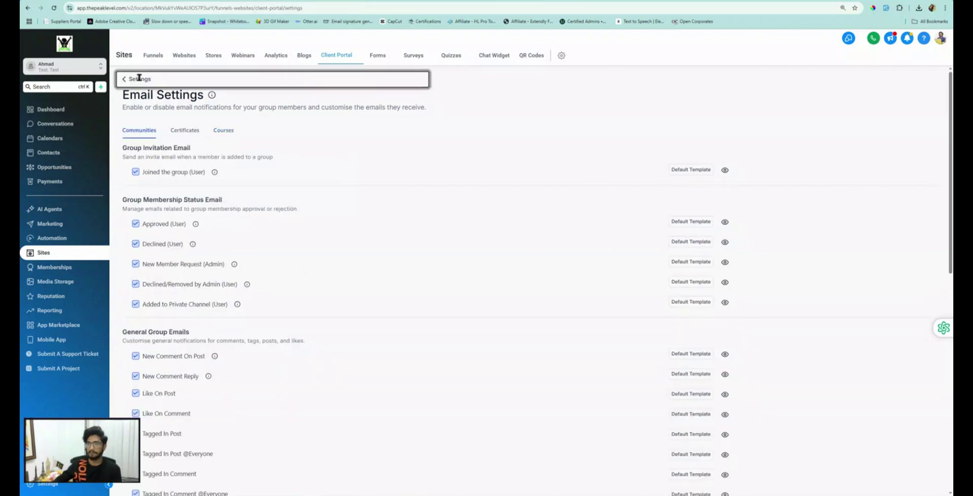
{"action": "left_click", "coordinate": [140, 78]}
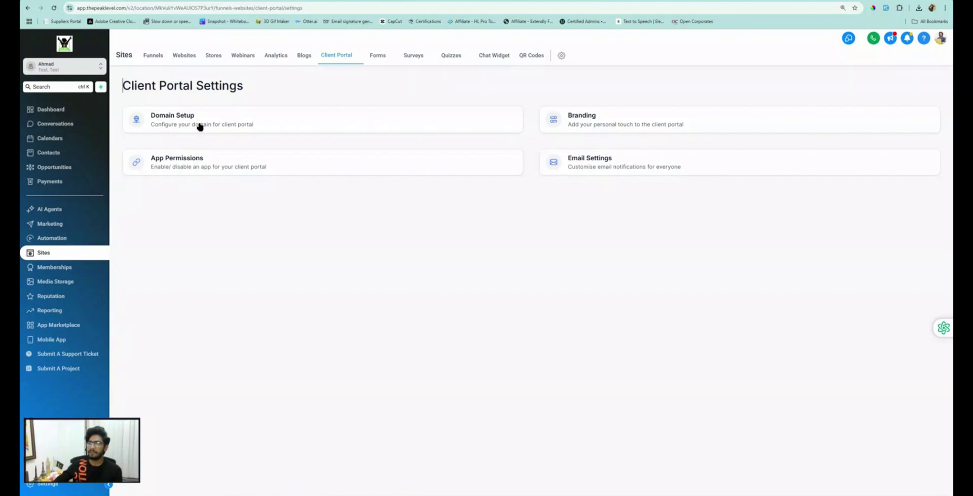
{"action": "mouse_move", "coordinate": [335, 60]}
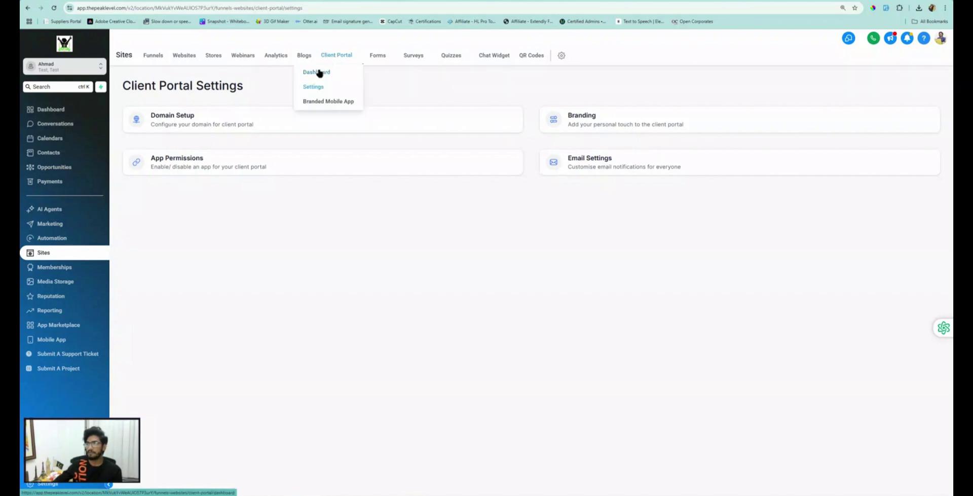
{"action": "left_click", "coordinate": [319, 73]}
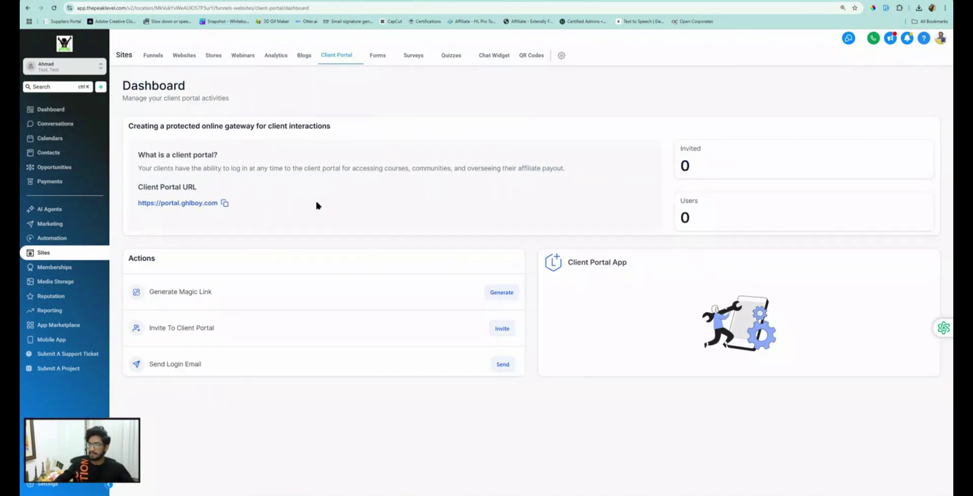
{"action": "left_click", "coordinate": [225, 203]}
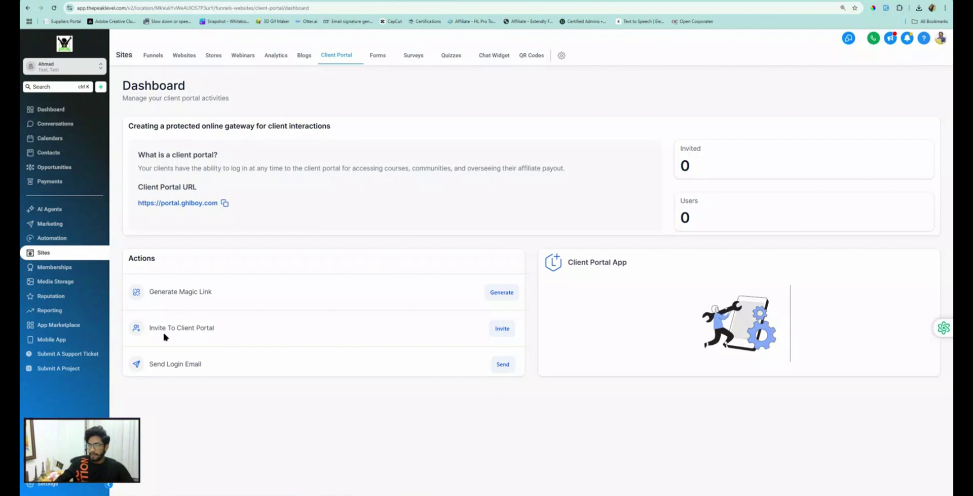
{"action": "left_click_drag", "start_coordinate": [159, 327], "coordinate": [203, 327]}
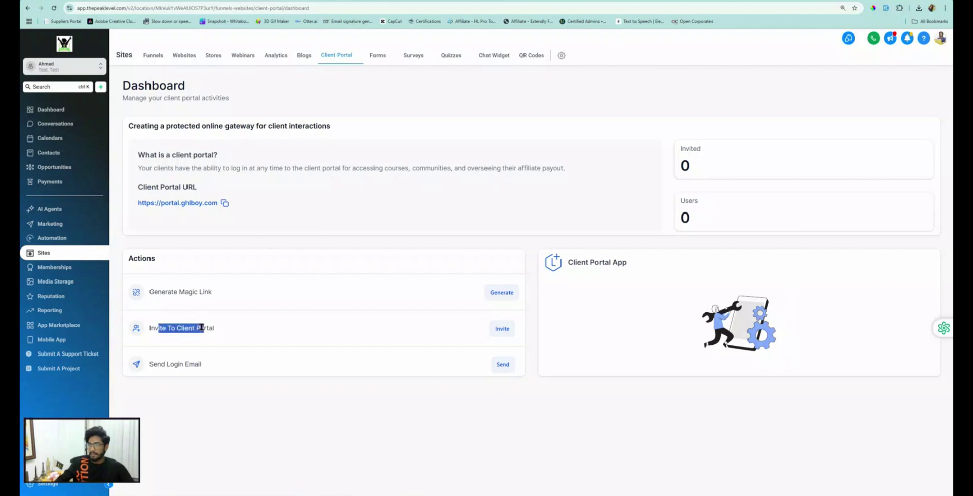
Step: Pick the contact from the invite dropdown and send them a client portal invitation
{"action": "left_click", "coordinate": [502, 329]}
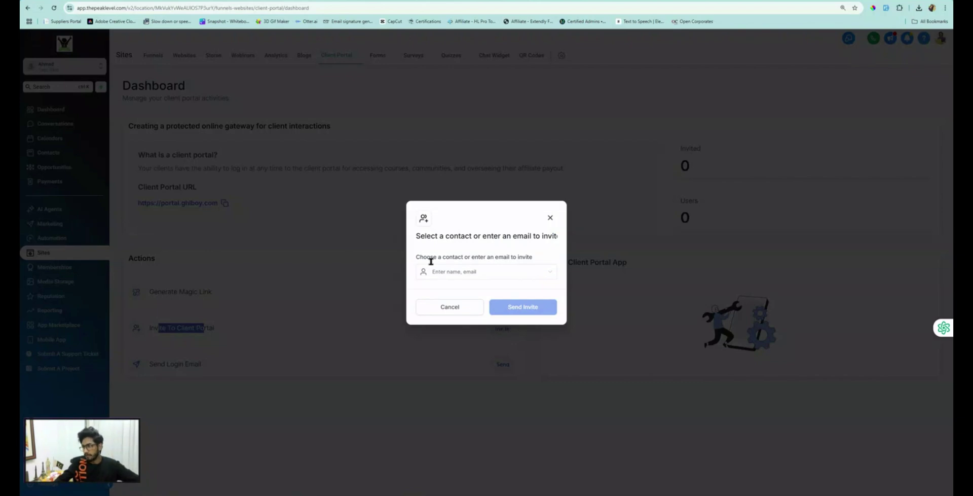
{"action": "left_click", "coordinate": [465, 271]}
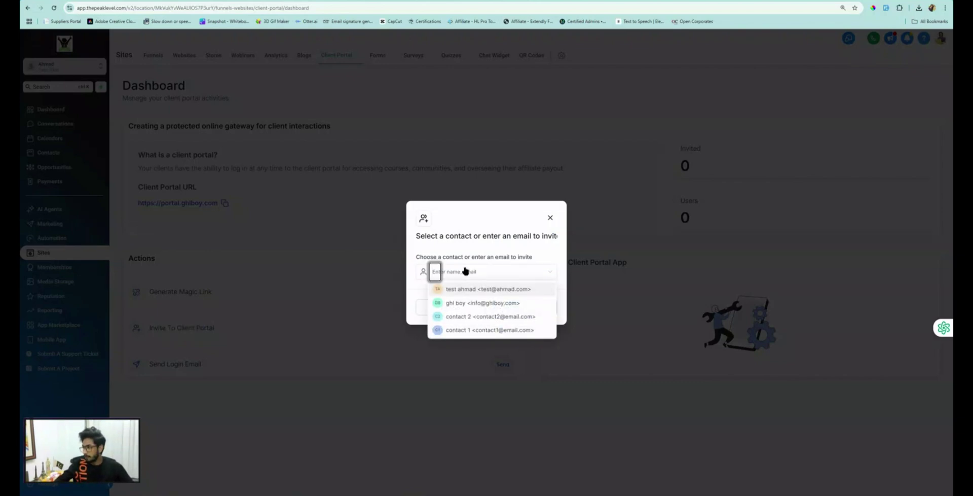
{"action": "left_click", "coordinate": [480, 303]}
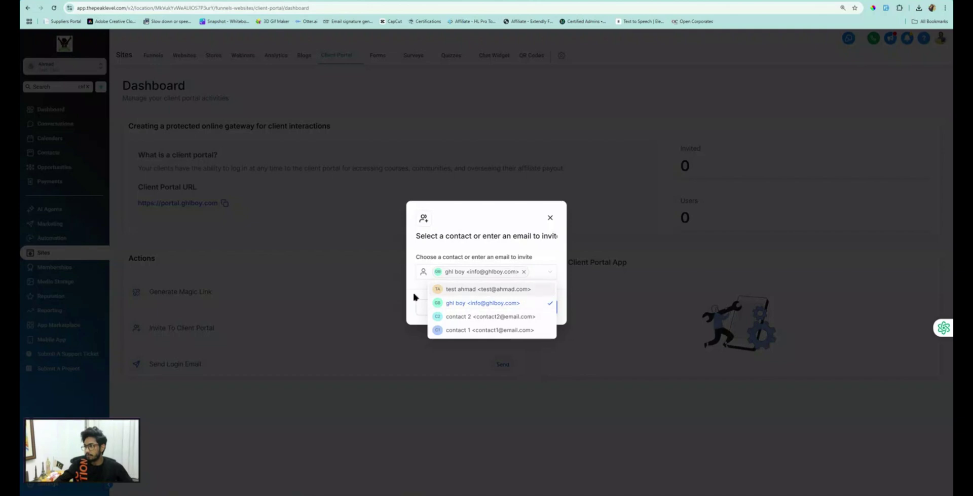
{"action": "left_click", "coordinate": [413, 290]}
{"action": "left_click", "coordinate": [538, 308]}
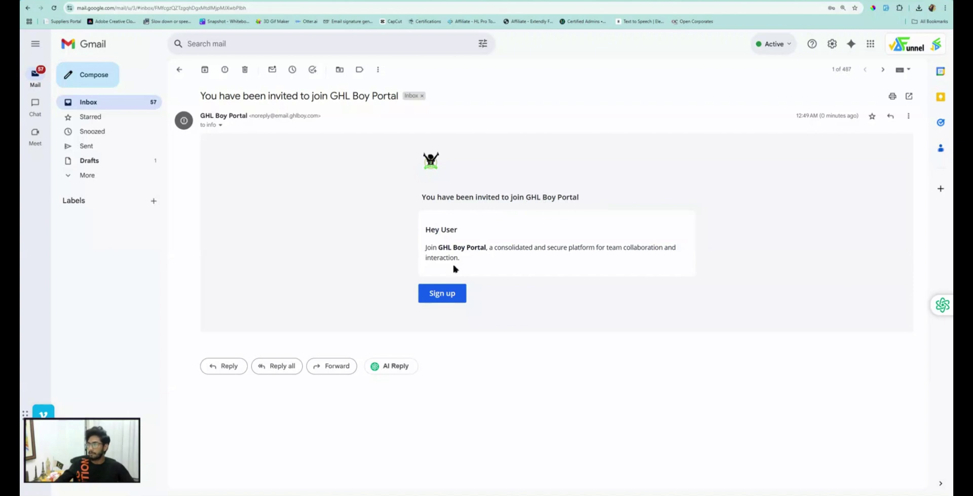
Step: Follow the invitation email's Sign up link to the GHL Boy Portal login page
{"action": "left_click", "coordinate": [446, 295]}
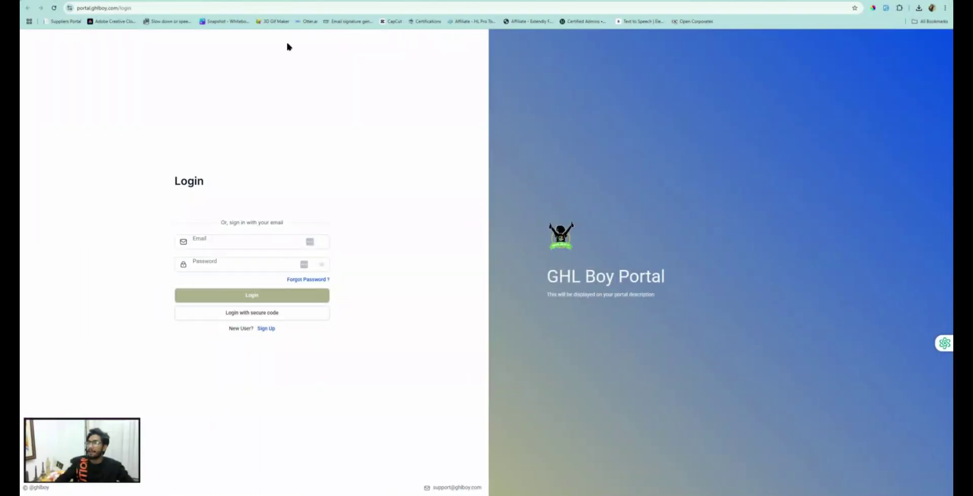
{"action": "left_click", "coordinate": [237, 4]}
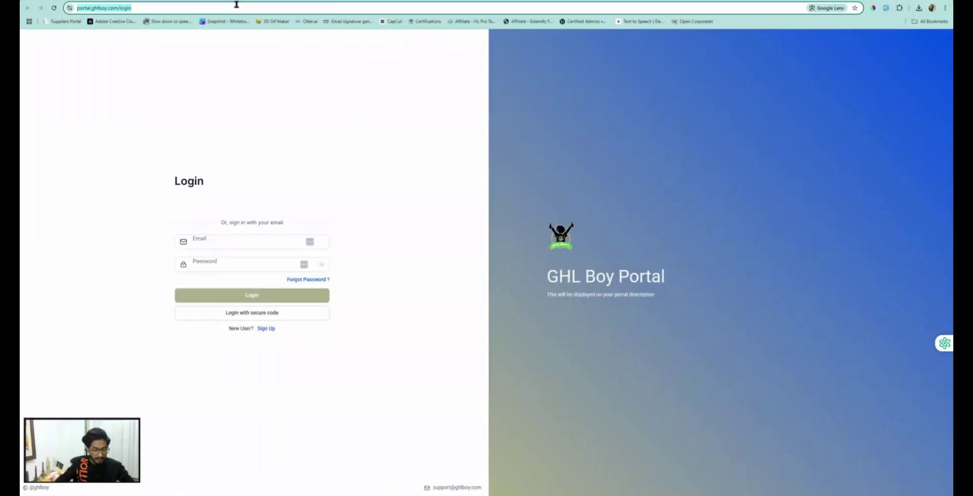
{"action": "key", "text": "Return"}
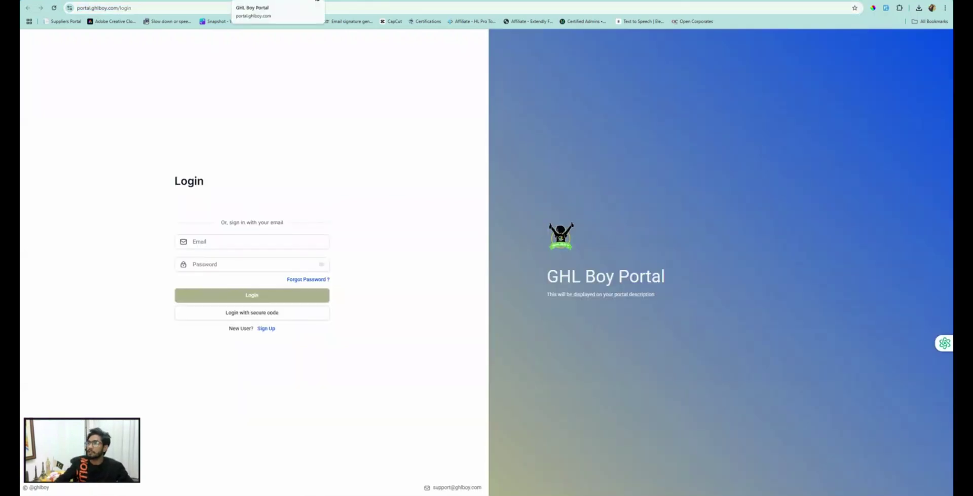
{"action": "left_click", "coordinate": [167, 1]}
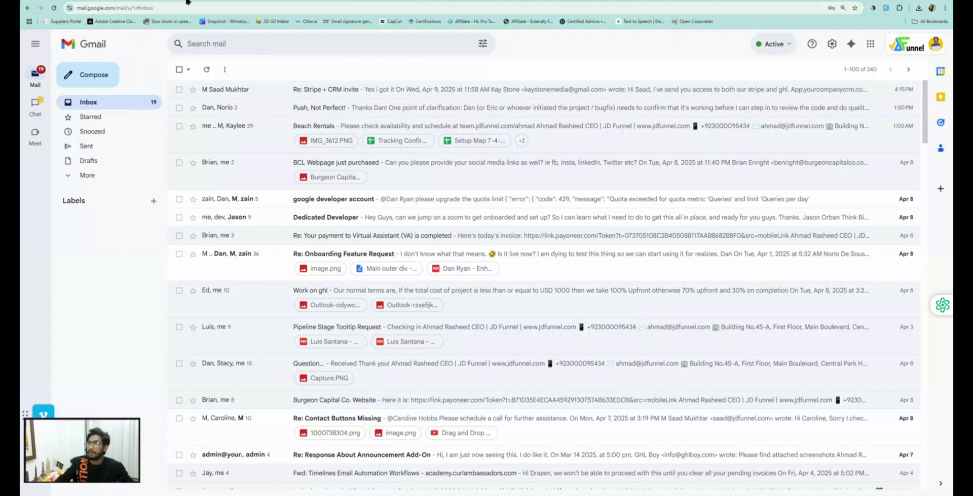
{"action": "left_click", "coordinate": [190, 1]}
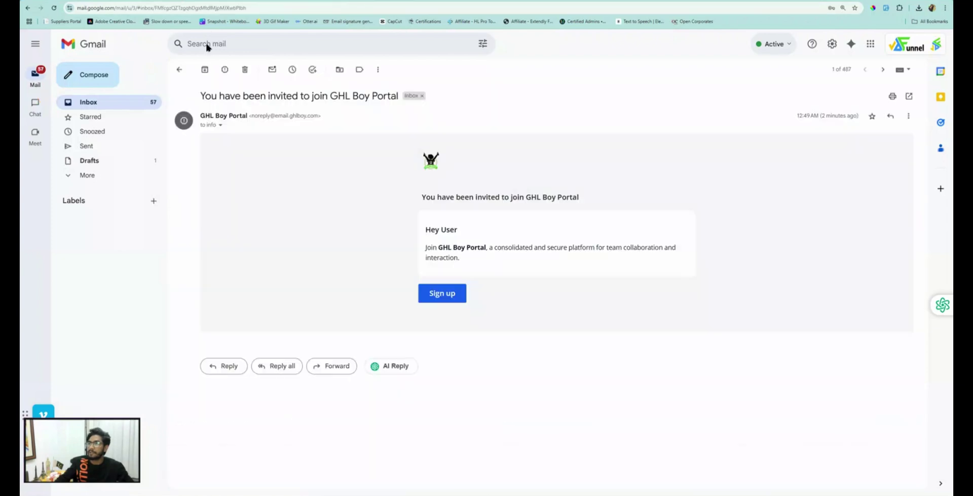
{"action": "left_click", "coordinate": [440, 297]}
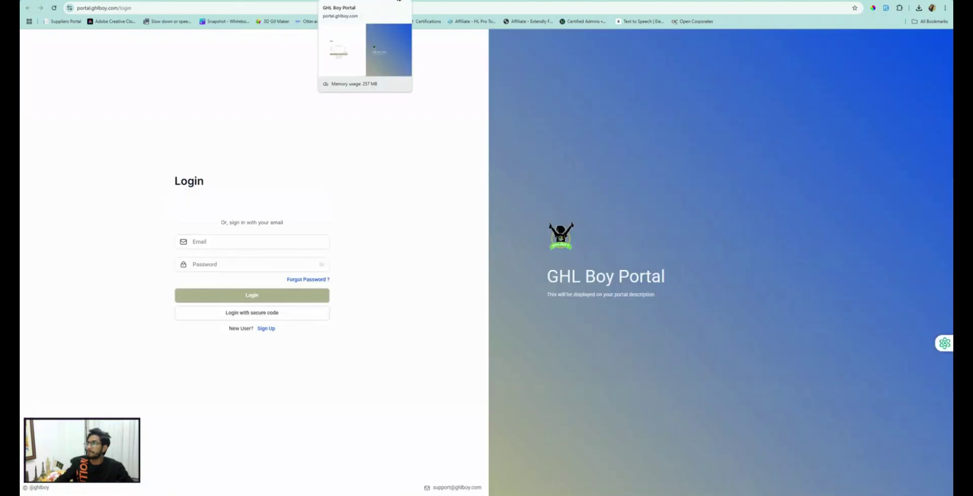
{"action": "left_click", "coordinate": [214, 243]}
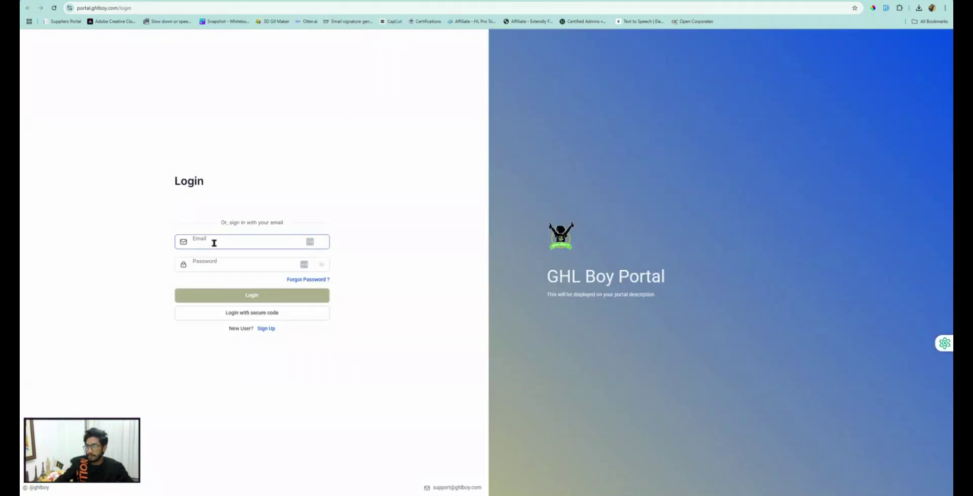
{"action": "left_click", "coordinate": [252, 353]}
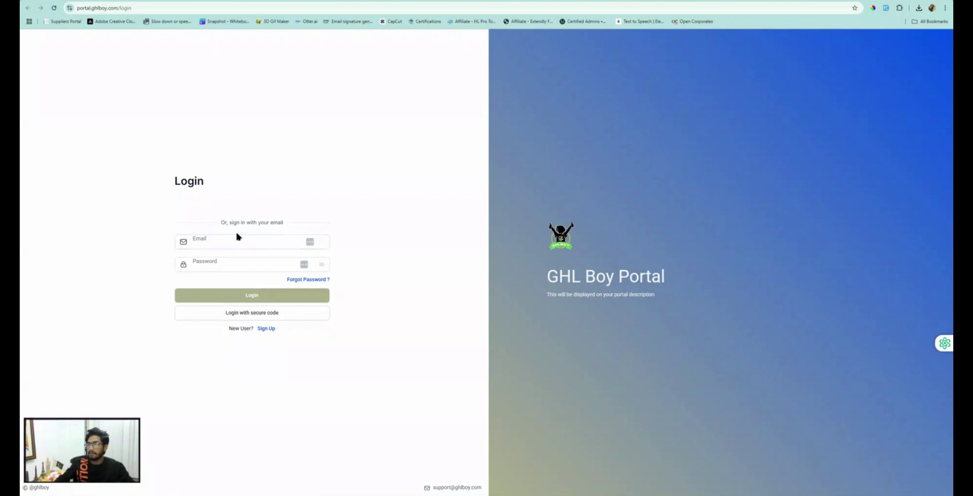
{"action": "left_click", "coordinate": [217, 244]}
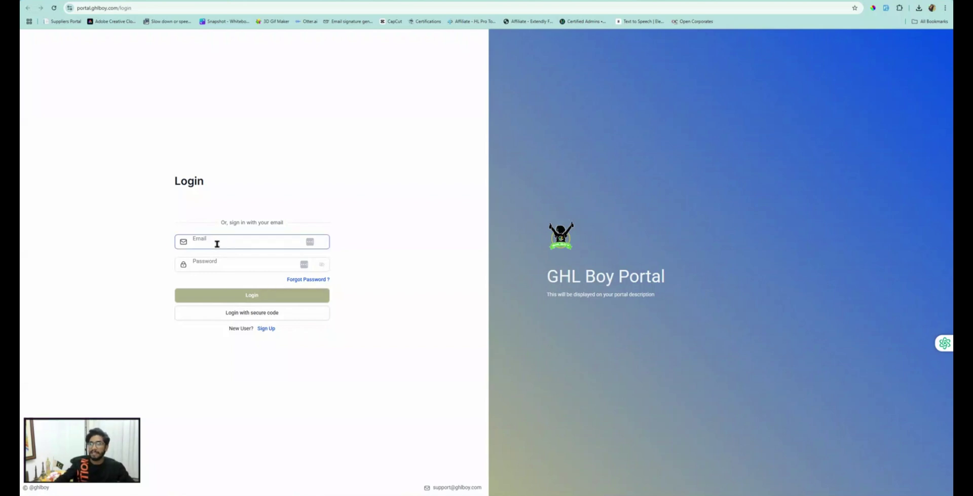
Step: Request a secure login code for the invited contact's email, which returns 'User not found'
{"action": "left_click", "coordinate": [217, 243]}
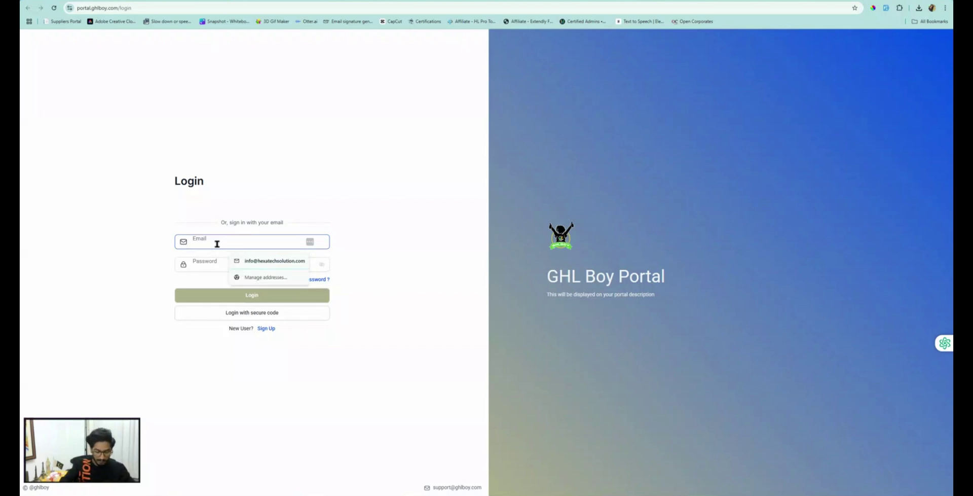
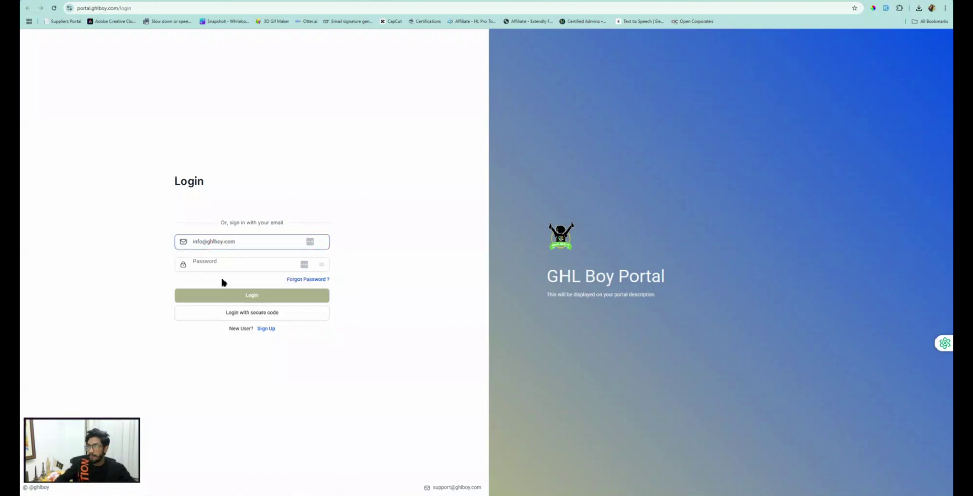
{"action": "left_click", "coordinate": [250, 313]}
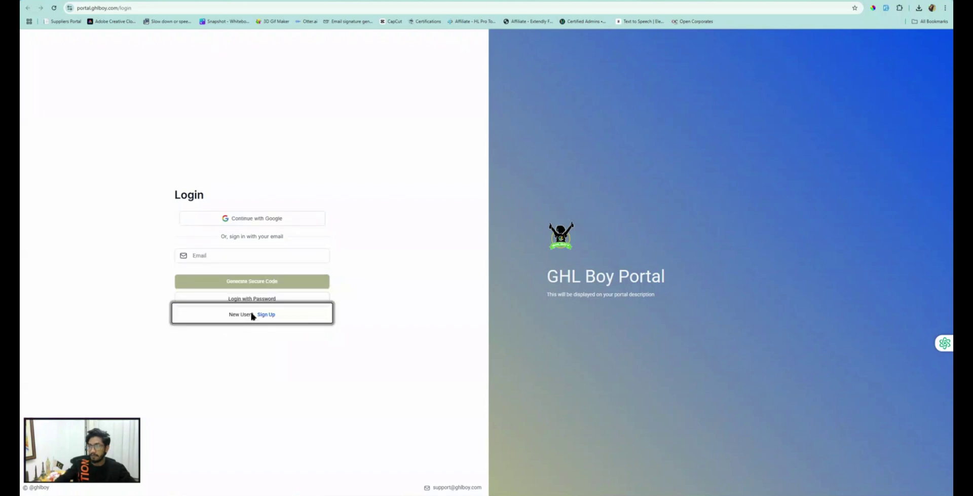
{"action": "left_click", "coordinate": [225, 256]}
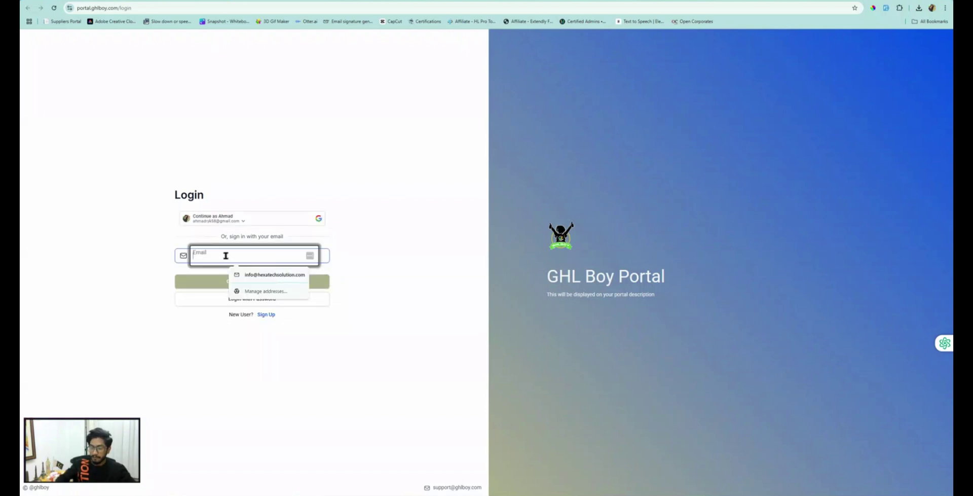
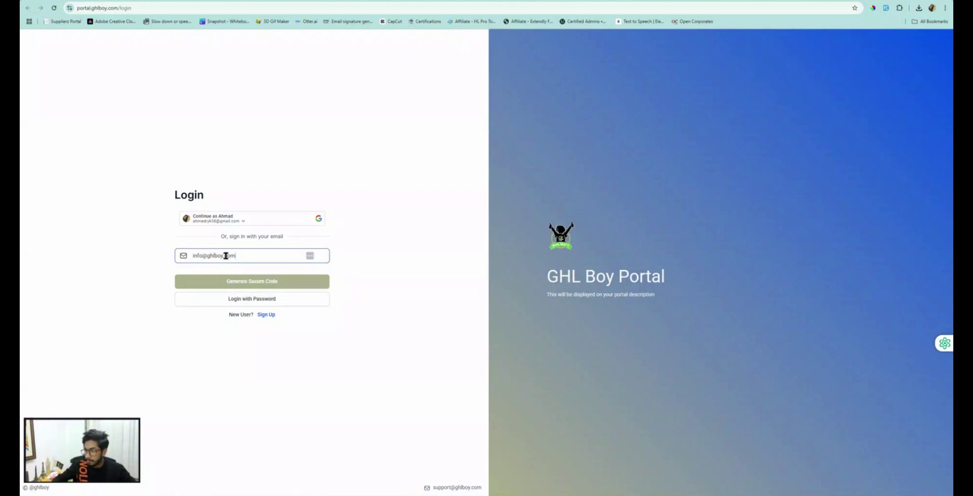
{"action": "left_click", "coordinate": [257, 284]}
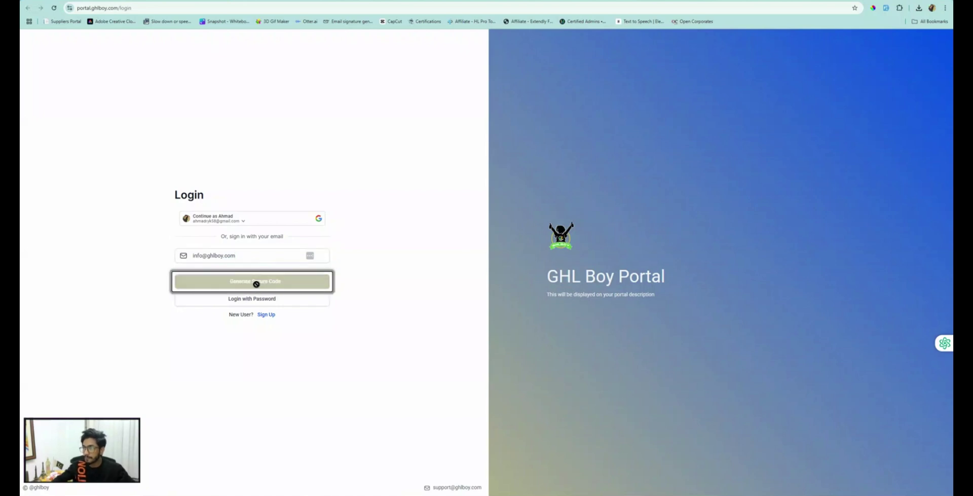
{"action": "left_click", "coordinate": [212, 250]}
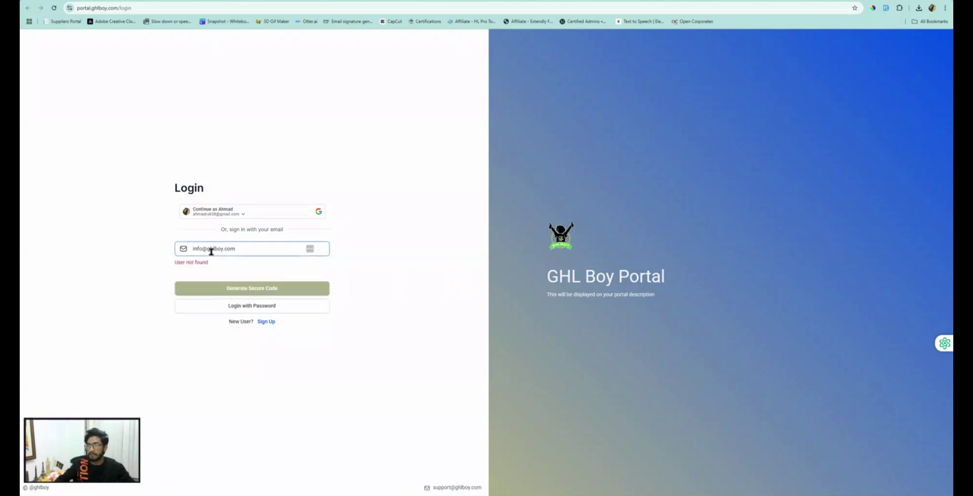
Step: Start a portal Sign Up with the full name filled in, then return to HighLevel's Domain Setup
{"action": "left_click", "coordinate": [267, 322]}
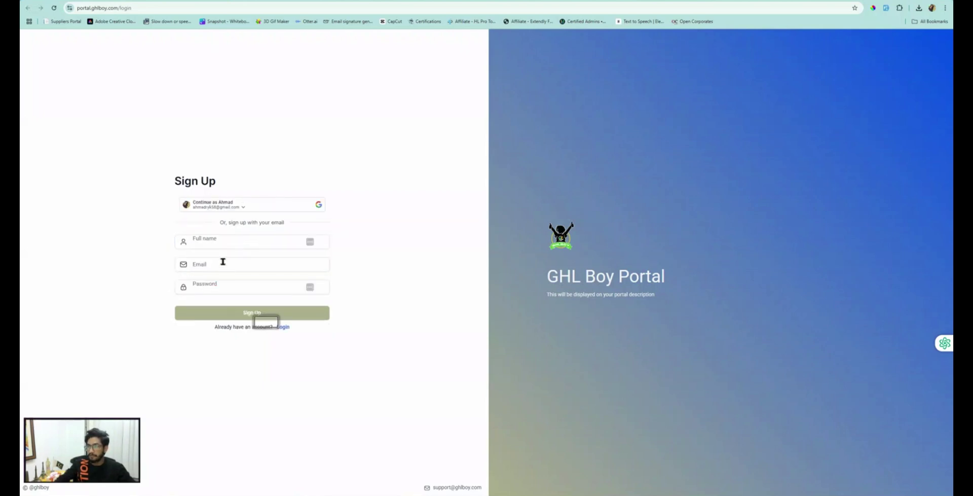
{"action": "left_click", "coordinate": [217, 239]}
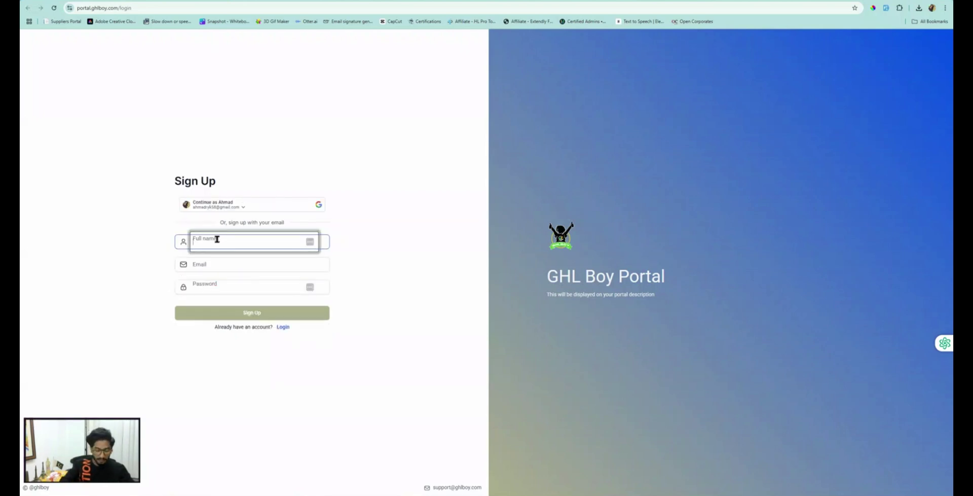
{"action": "type", "text": "G"}
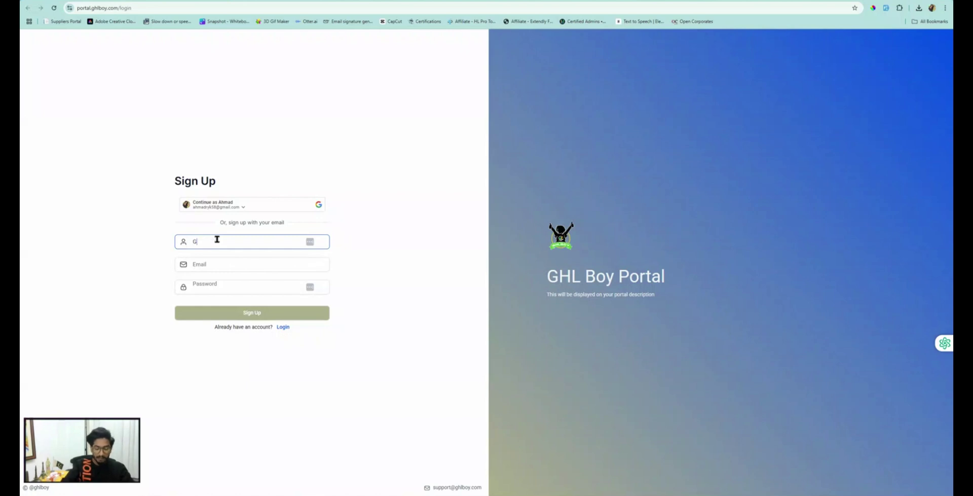
{"action": "type", "text": "HL Boy"}
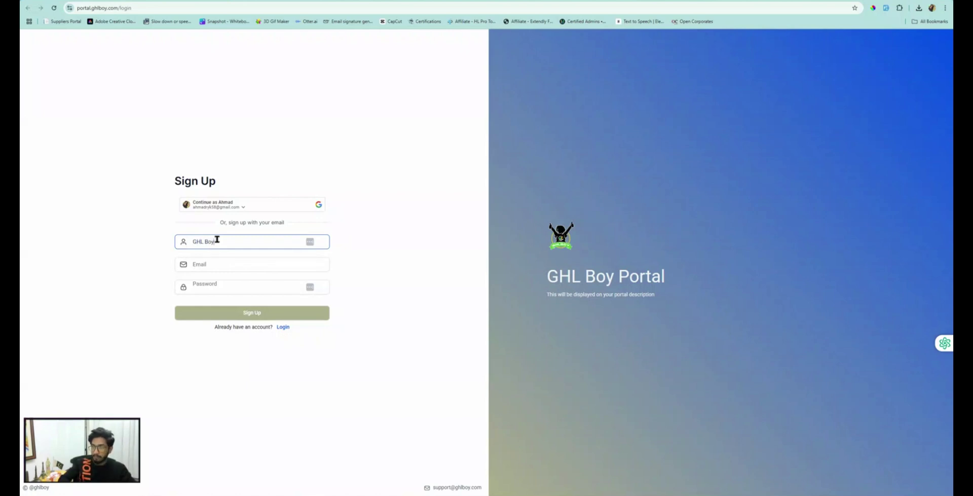
{"action": "left_click", "coordinate": [219, 259]}
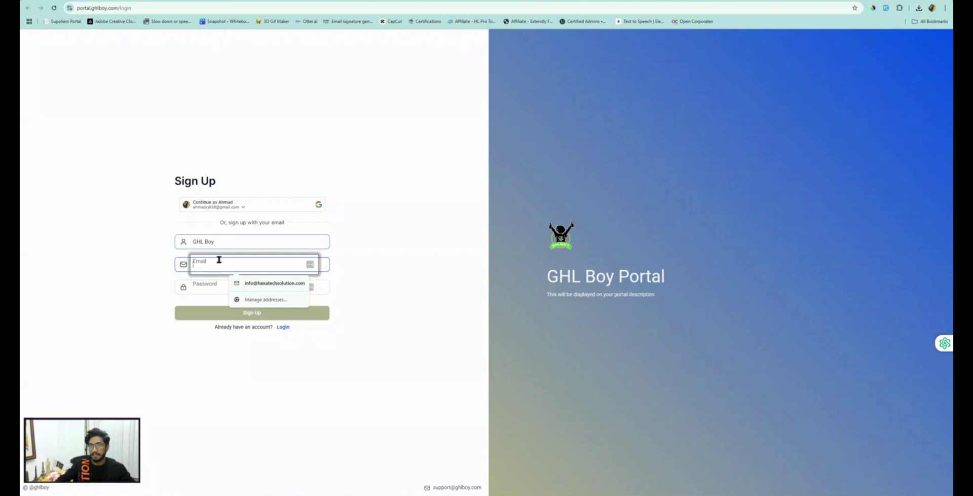
{"action": "left_click", "coordinate": [209, 293]}
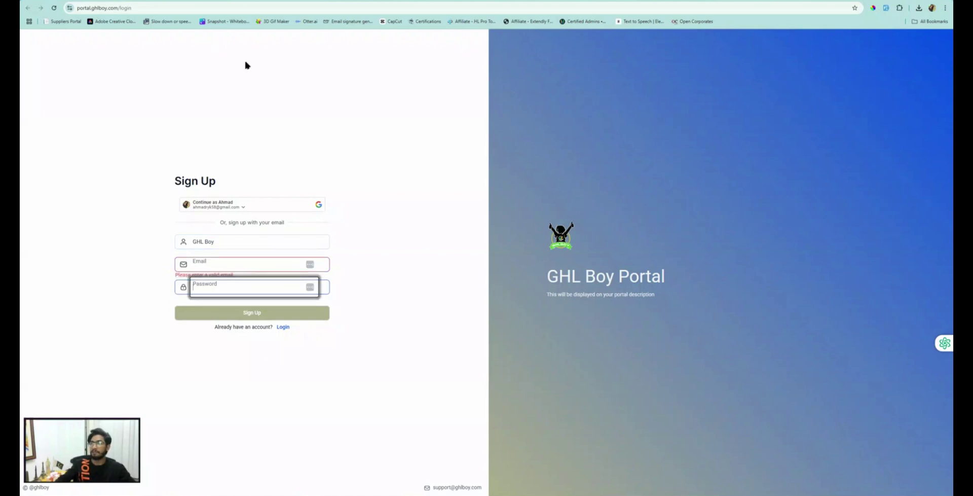
{"action": "left_click", "coordinate": [431, 2]}
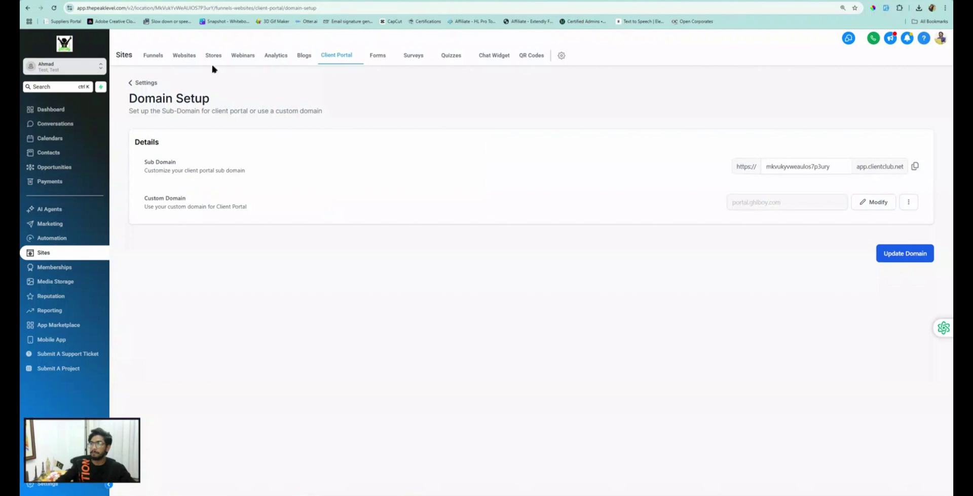
Step: Try Send Login Email from the Client Portal dashboard; searching 'g' finds no matching contact
{"action": "mouse_move", "coordinate": [339, 57]}
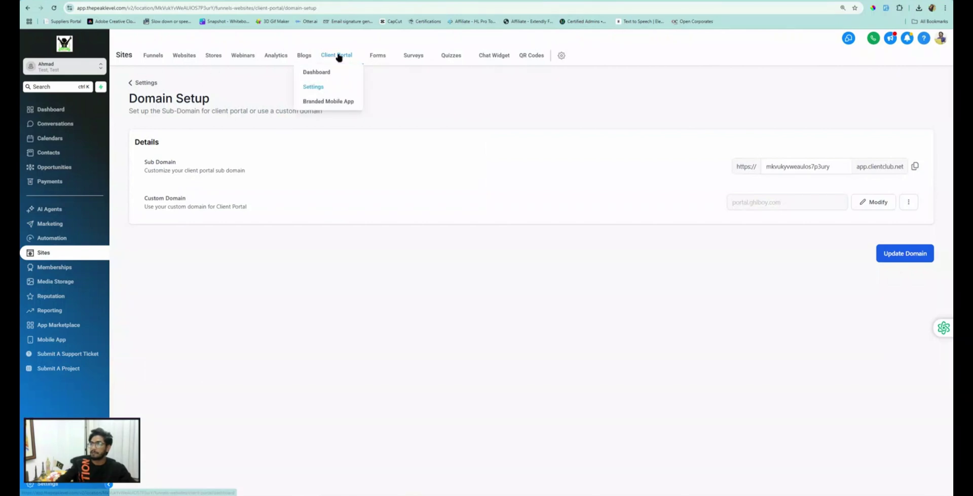
{"action": "left_click", "coordinate": [317, 72]}
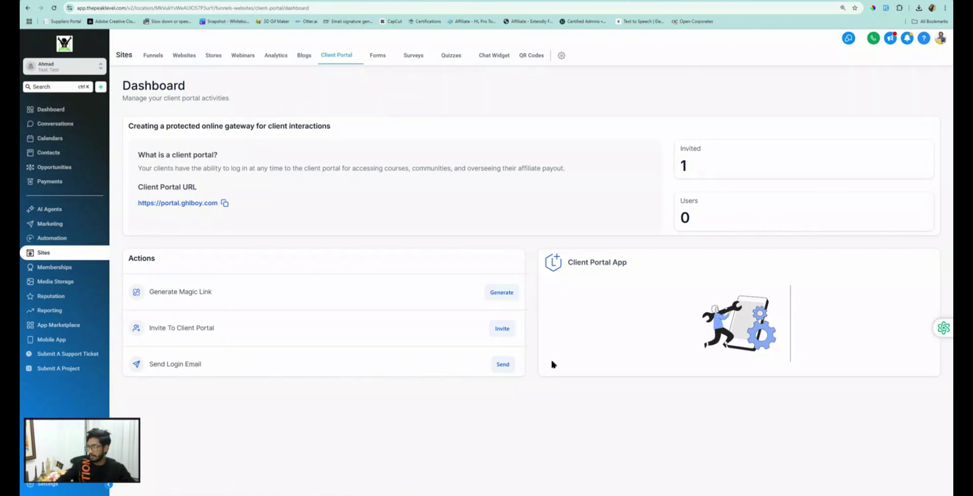
{"action": "left_click", "coordinate": [503, 364]}
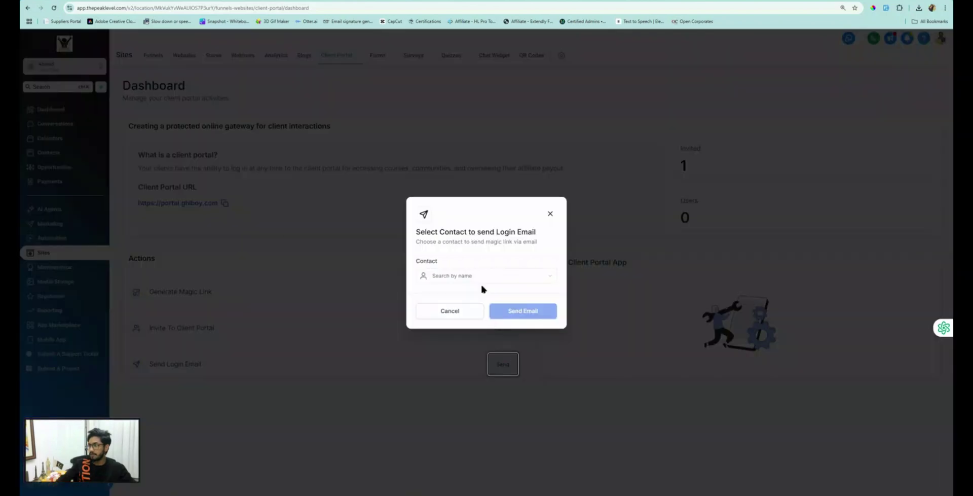
{"action": "left_click", "coordinate": [447, 276]}
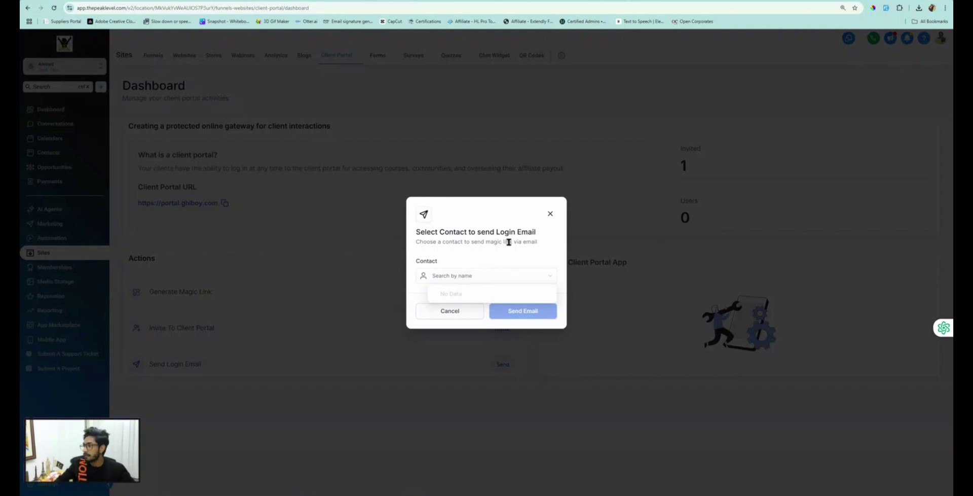
{"action": "left_click", "coordinate": [550, 213]}
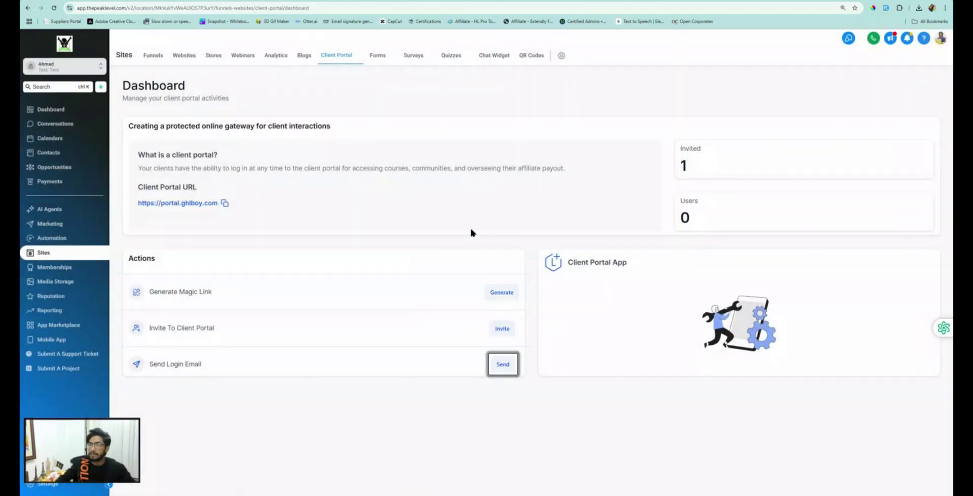
{"action": "left_click", "coordinate": [504, 364]}
{"action": "left_click", "coordinate": [456, 280]}
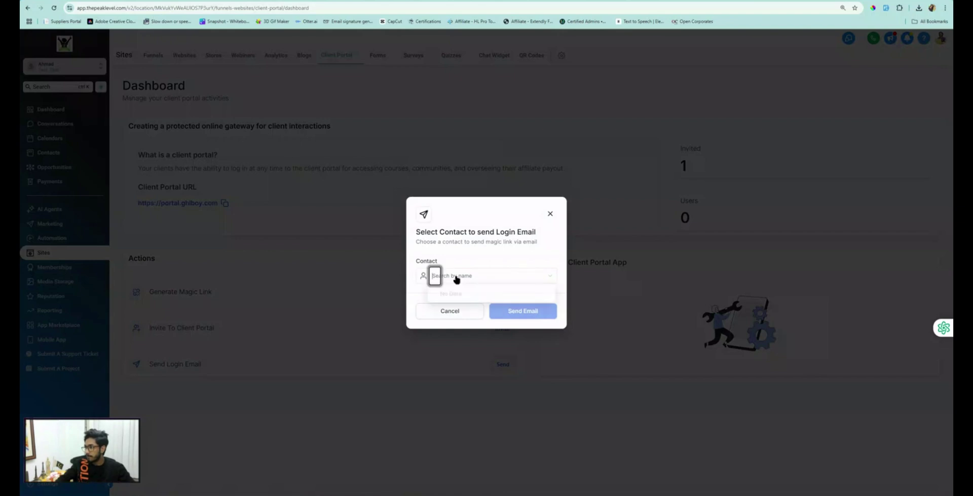
{"action": "type", "text": "ghl"}
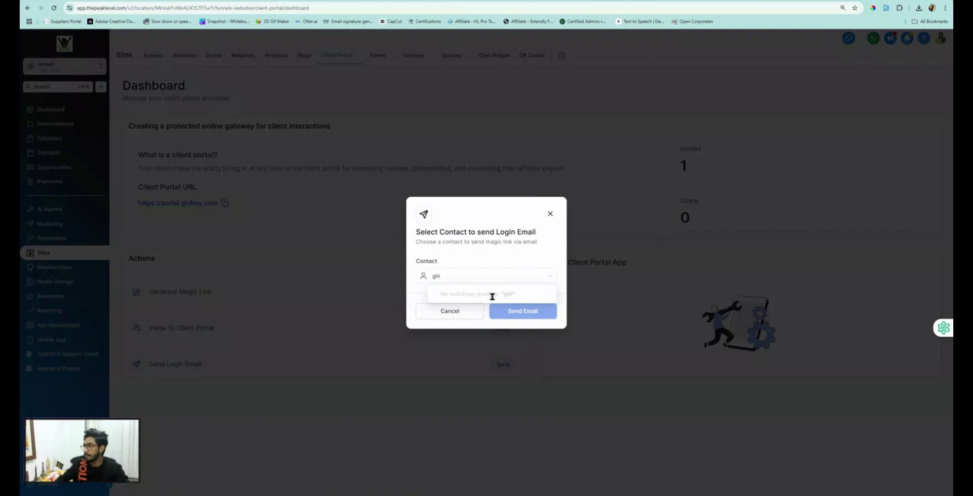
{"action": "left_click_drag", "start_coordinate": [481, 241], "coordinate": [540, 250]}
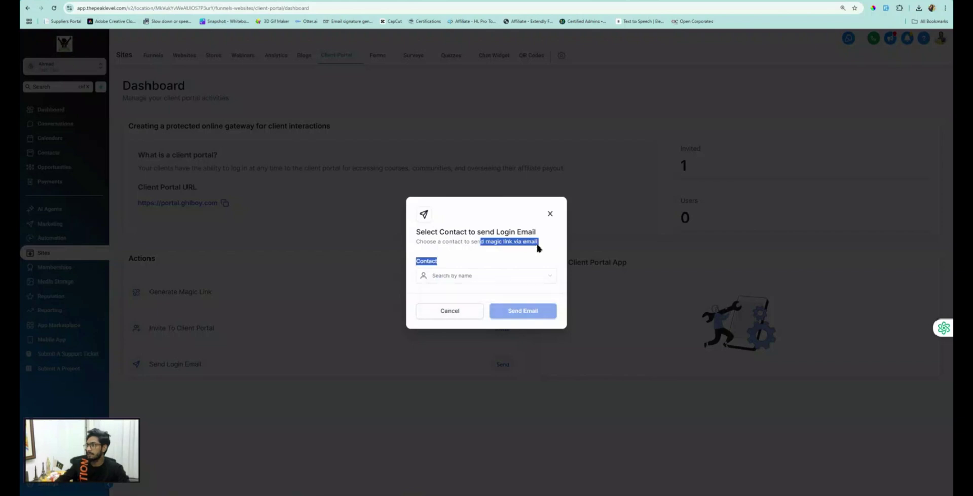
{"action": "left_click", "coordinate": [550, 214]}
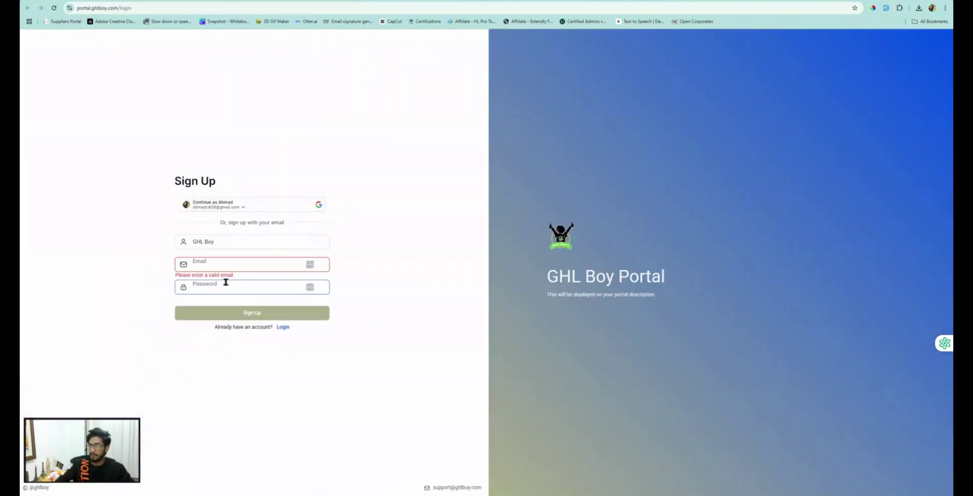
Step: Submit the portal sign-up with the contact's email and a password, then copy the emailed verification code
{"action": "left_click", "coordinate": [202, 265]}
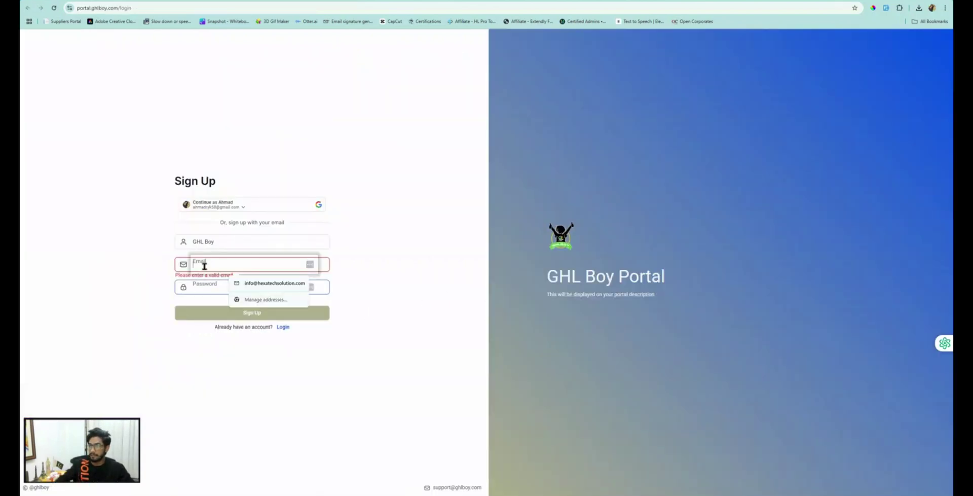
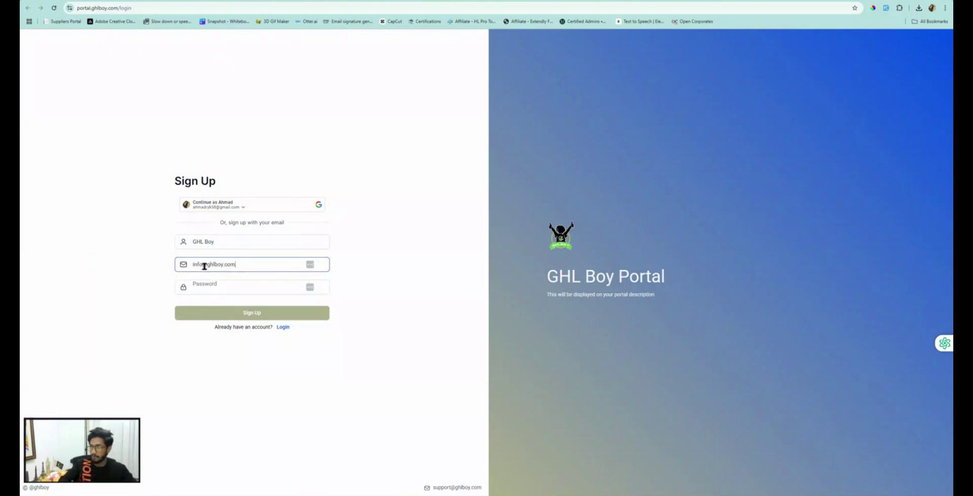
{"action": "left_click", "coordinate": [217, 285]}
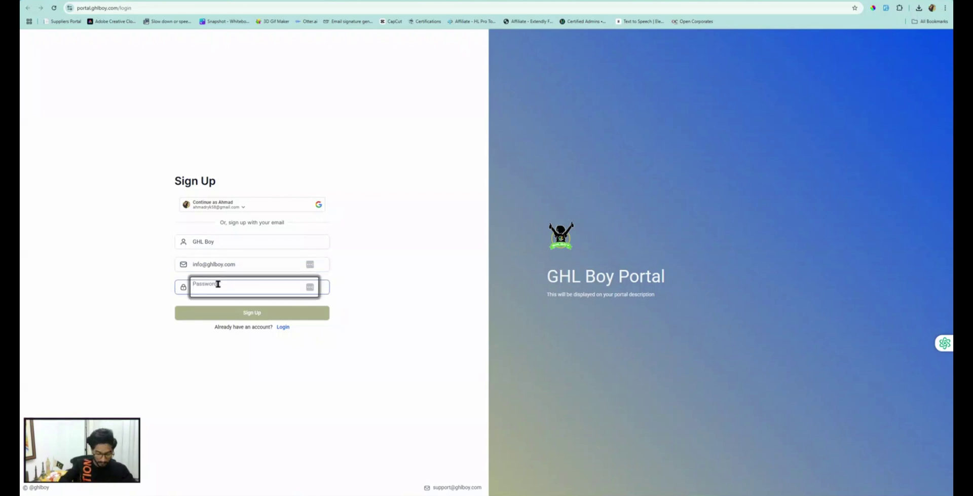
{"action": "type", "text": "•••••••••"}
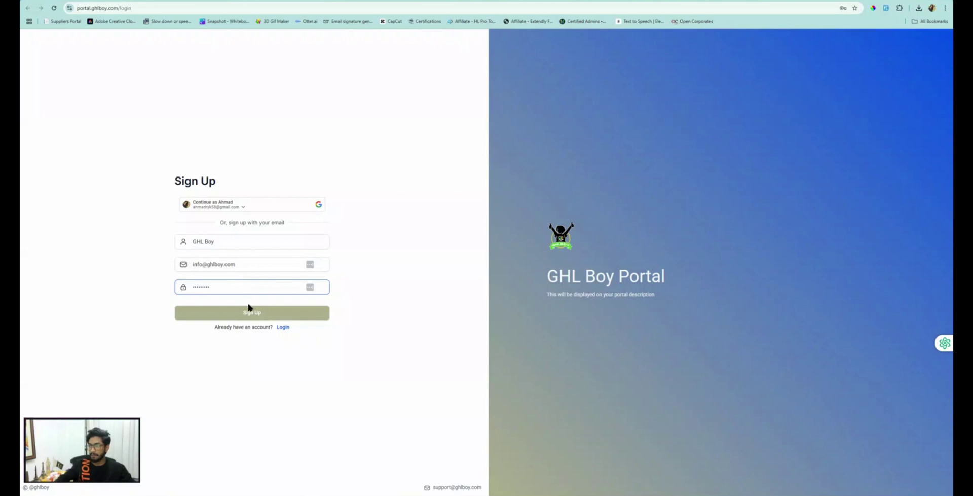
{"action": "left_click", "coordinate": [252, 309]}
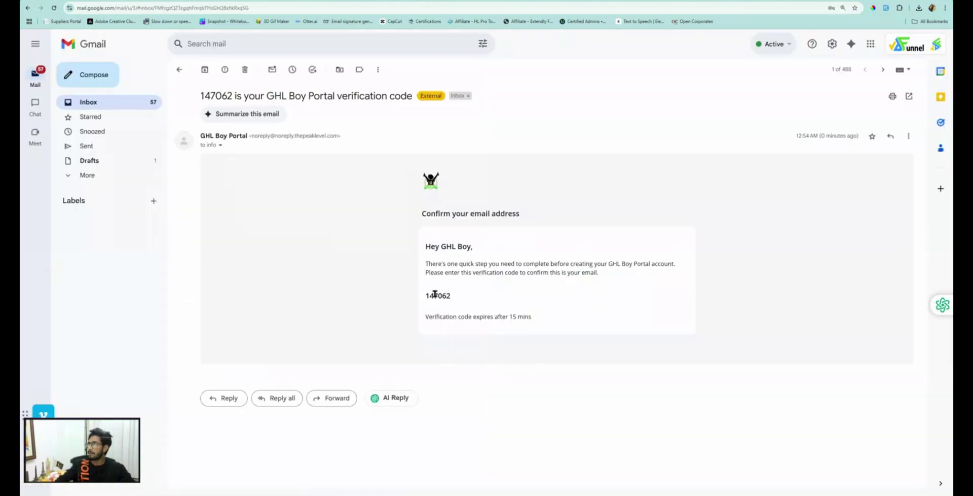
{"action": "double_click", "coordinate": [447, 296]}
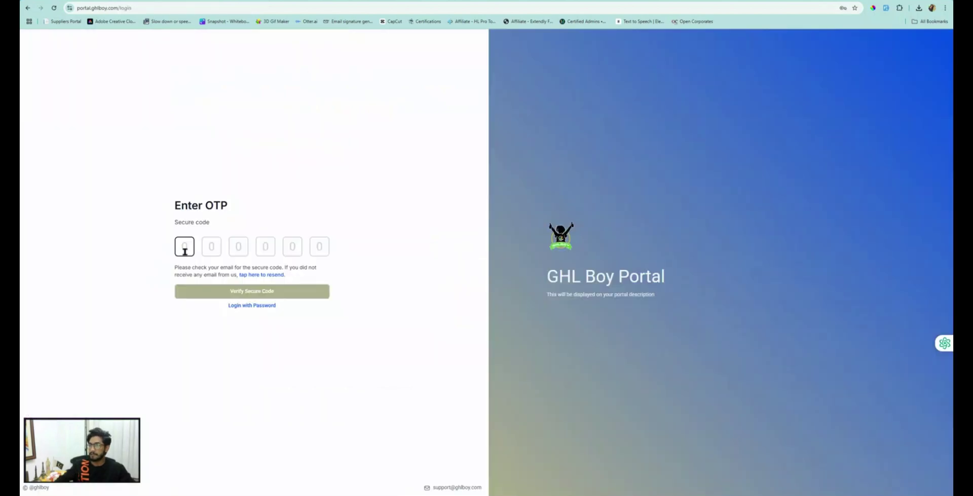
Step: Paste the emailed code into the OTP boxes and verify it to reach the portal home
{"action": "key", "text": "ctrl+v"}
{"action": "left_click", "coordinate": [254, 292]}
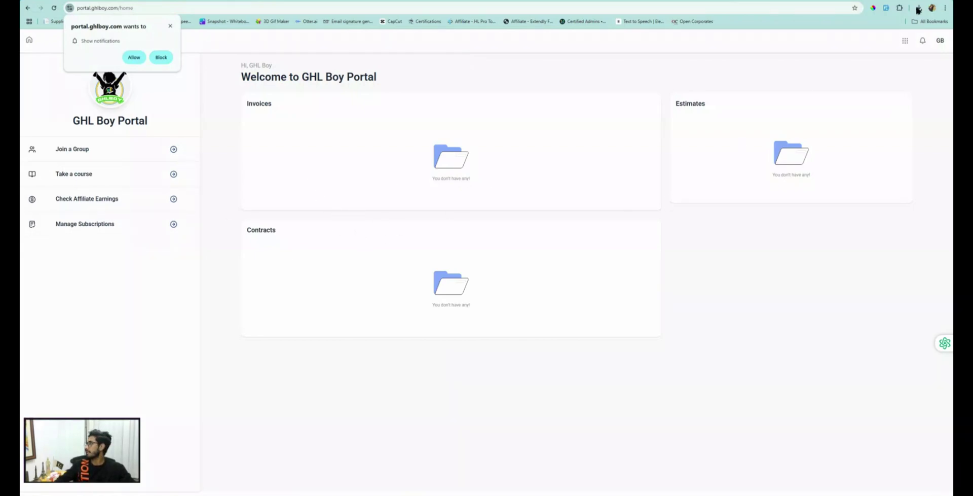
Step: Block portal notifications, view the empty courses library ('No courses found'), then go back home
{"action": "left_click", "coordinate": [905, 41]}
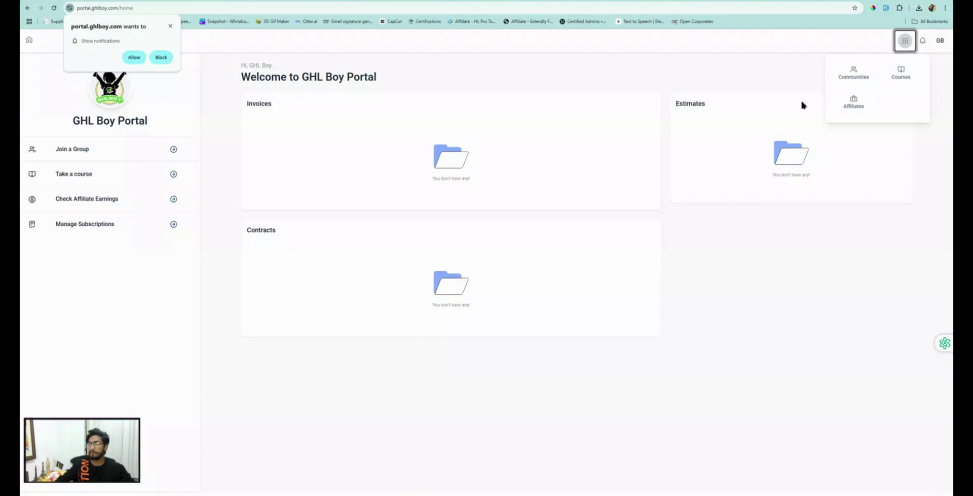
{"action": "left_click", "coordinate": [161, 57]}
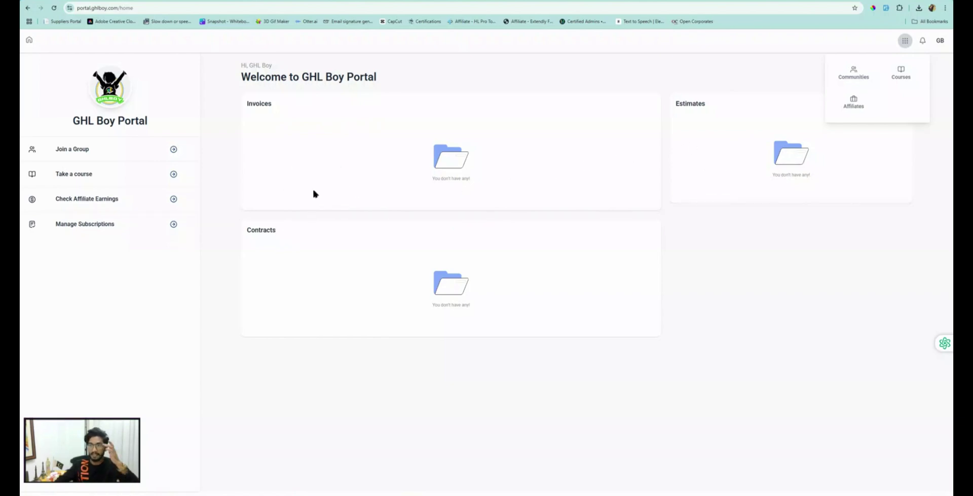
{"action": "left_click", "coordinate": [76, 175]}
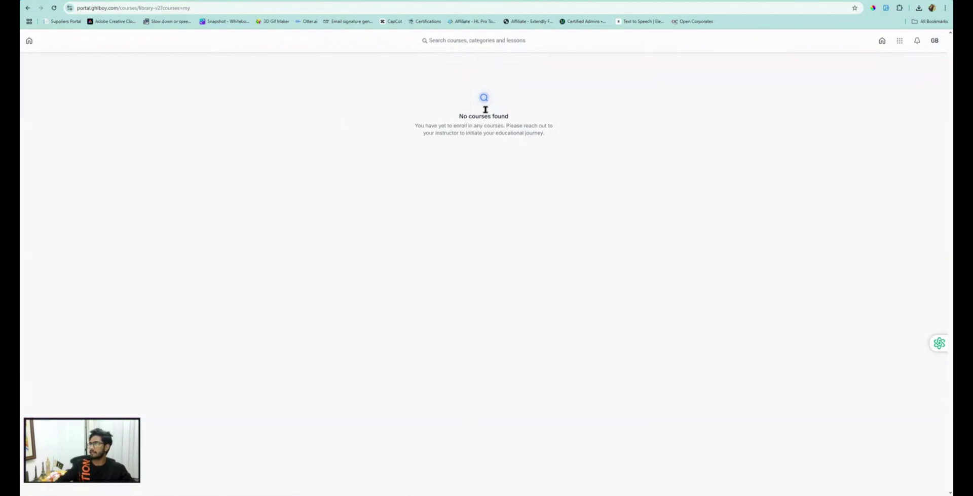
{"action": "left_click", "coordinate": [883, 40]}
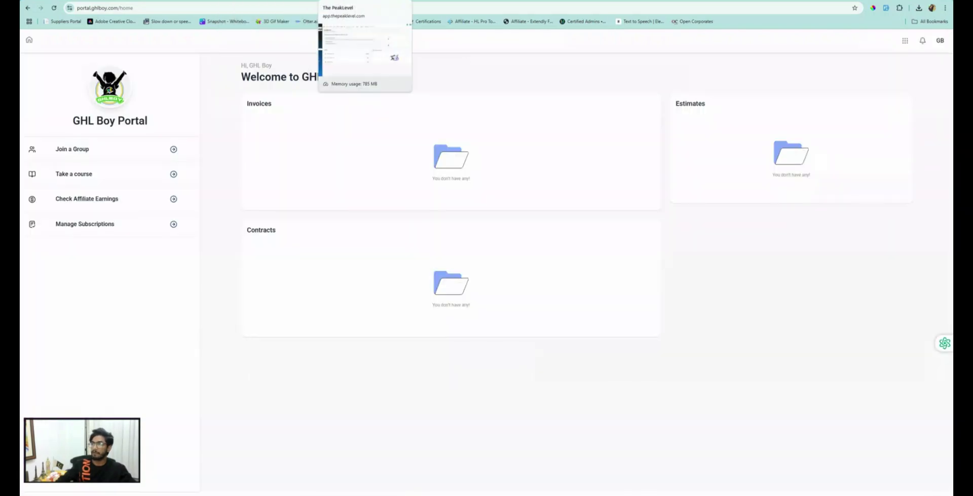
Step: In the signed-up contact's record, add the My First Offer course offer under Client Portal
{"action": "left_click", "coordinate": [365, 1]}
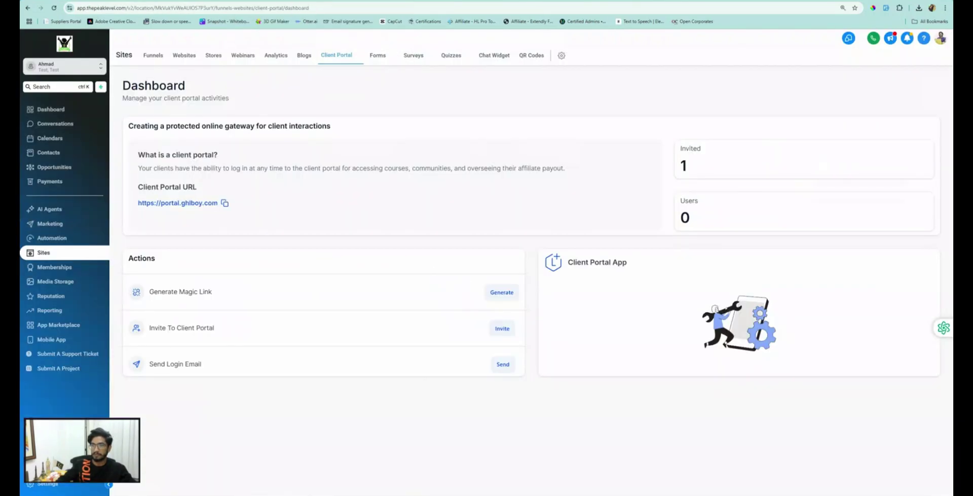
{"action": "left_click", "coordinate": [51, 154]}
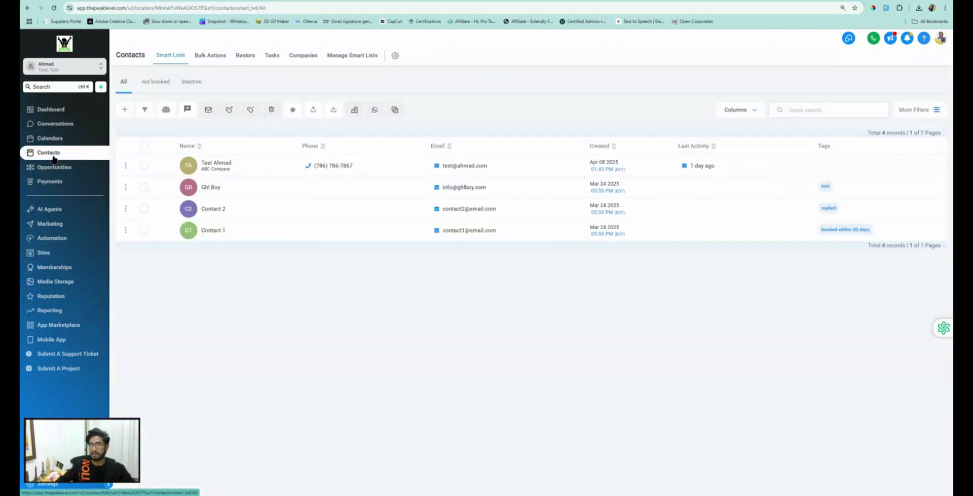
{"action": "left_click", "coordinate": [211, 187]}
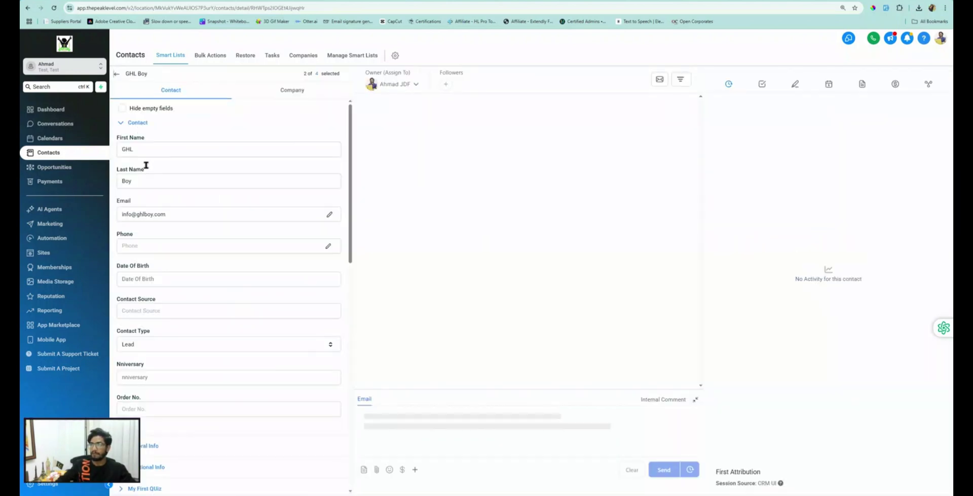
{"action": "left_click", "coordinate": [137, 123]}
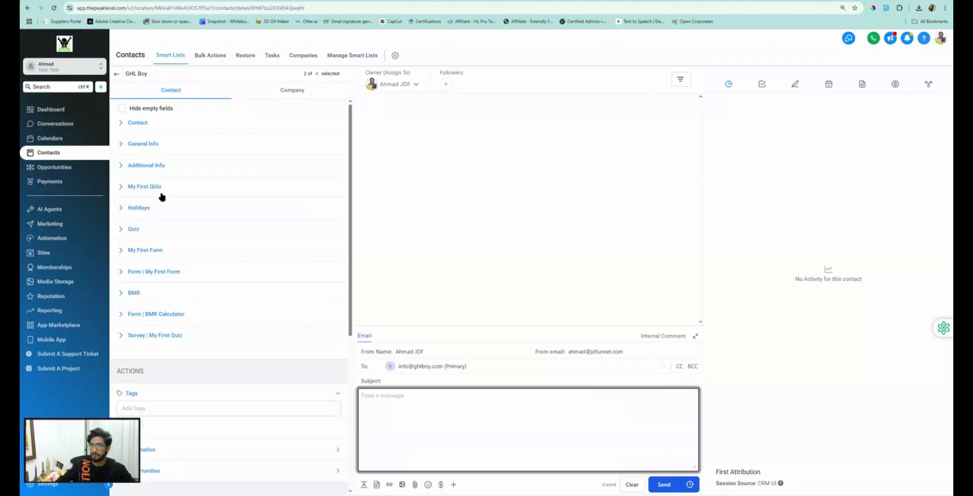
{"action": "scroll", "coordinate": [159, 196], "scroll_direction": "down", "scroll_amount": 6}
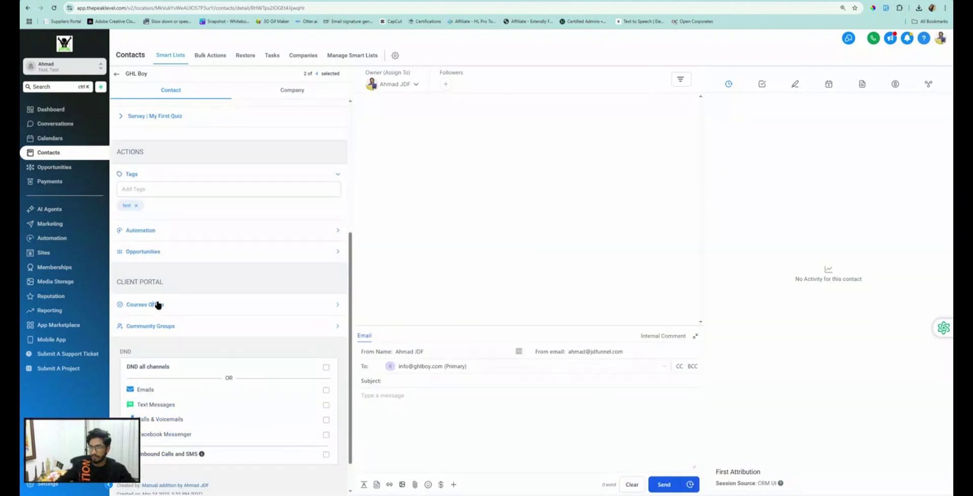
{"action": "left_click", "coordinate": [151, 306]}
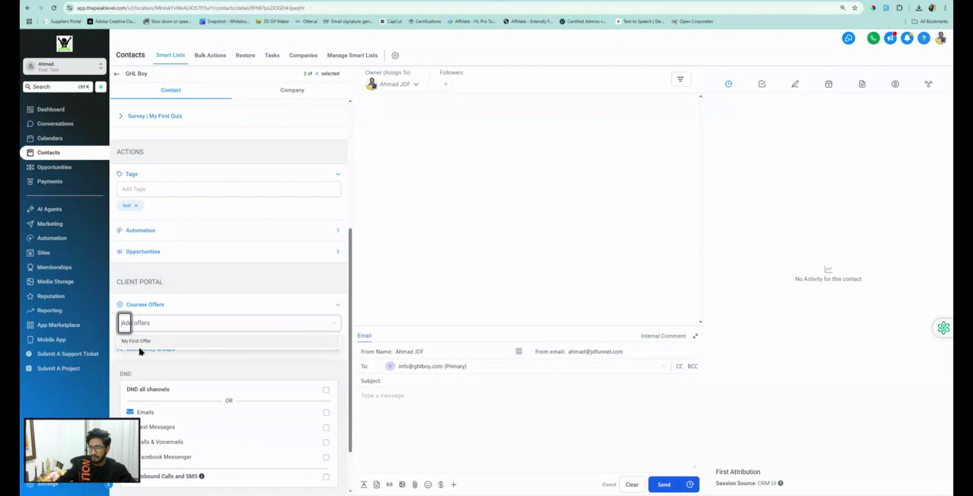
{"action": "left_click", "coordinate": [154, 346]}
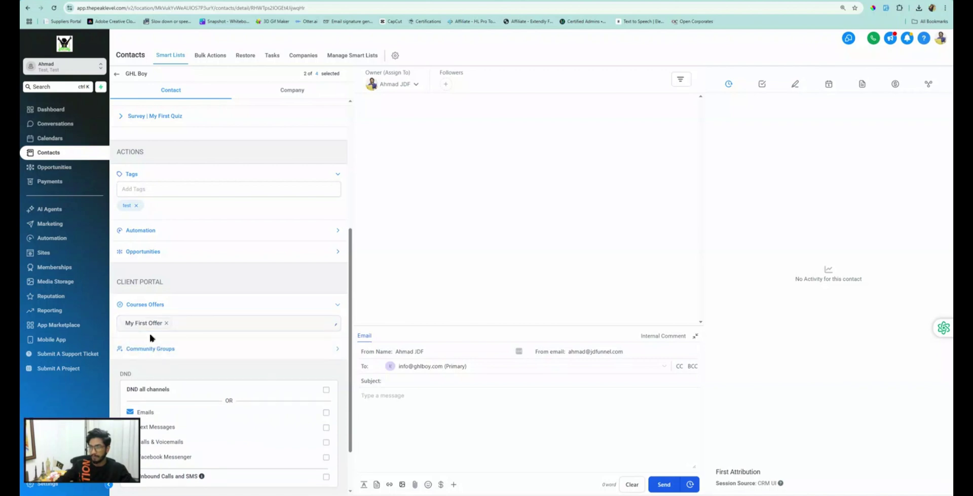
{"action": "scroll", "coordinate": [300, 389], "scroll_direction": "down", "scroll_amount": 2}
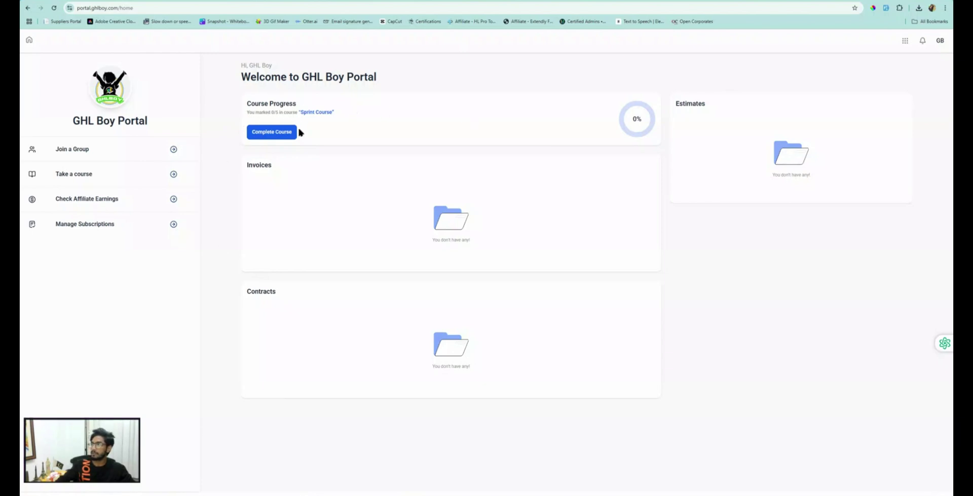
Step: Browse the course library and the Sprint Course's five lessons, then open the portal apps grid
{"action": "left_click", "coordinate": [79, 176]}
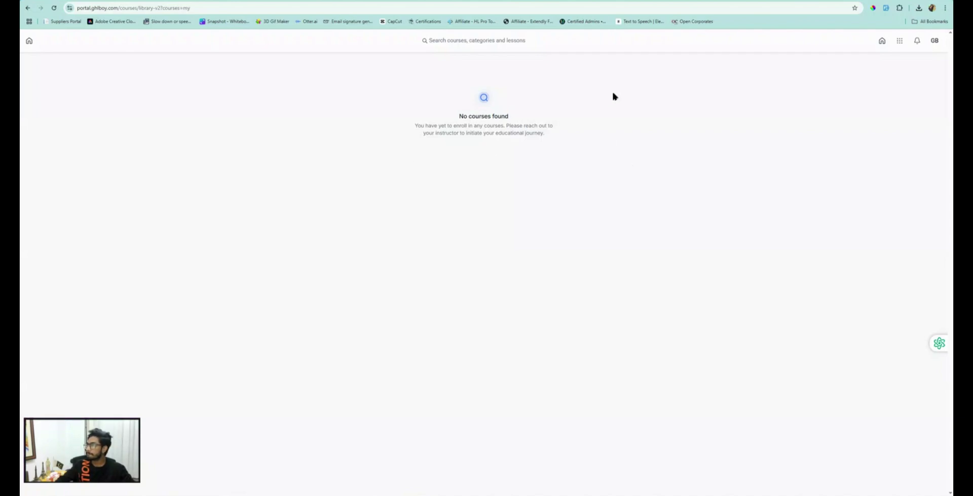
{"action": "left_click", "coordinate": [883, 41]}
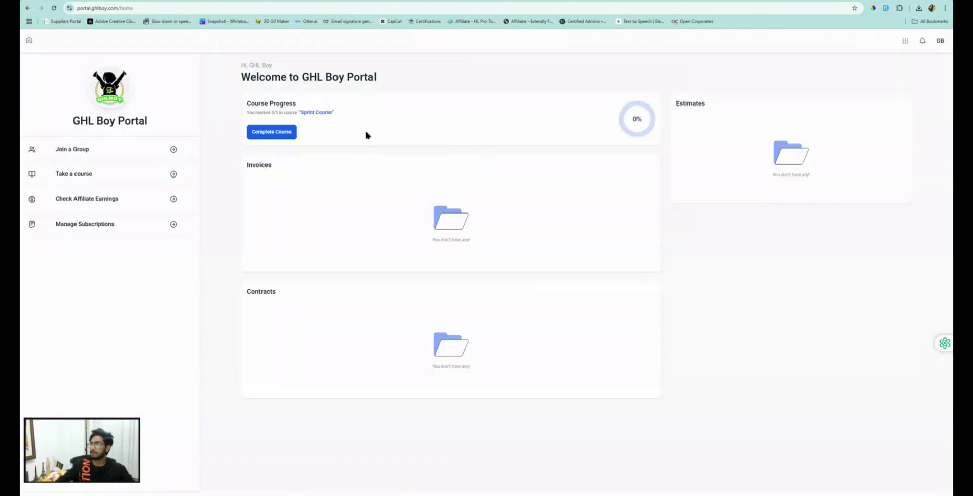
{"action": "left_click", "coordinate": [272, 133]}
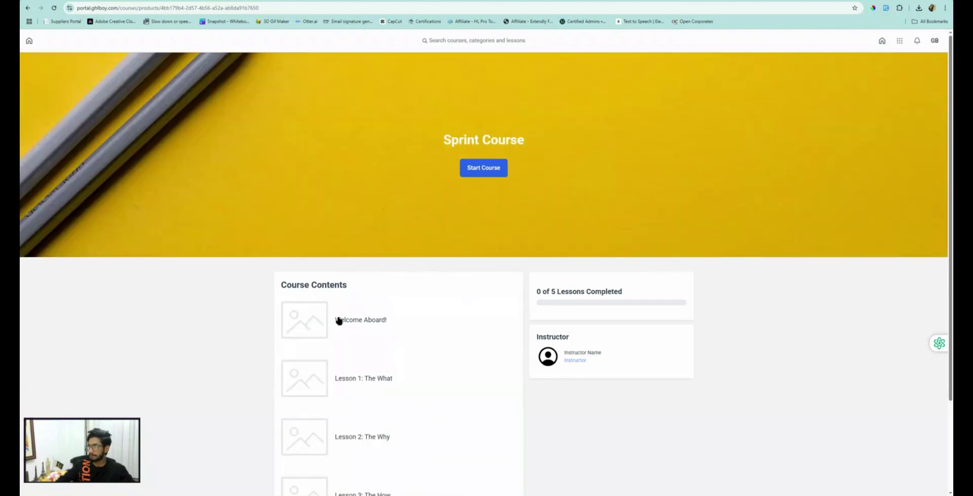
{"action": "scroll", "coordinate": [343, 311], "scroll_direction": "down", "scroll_amount": 3}
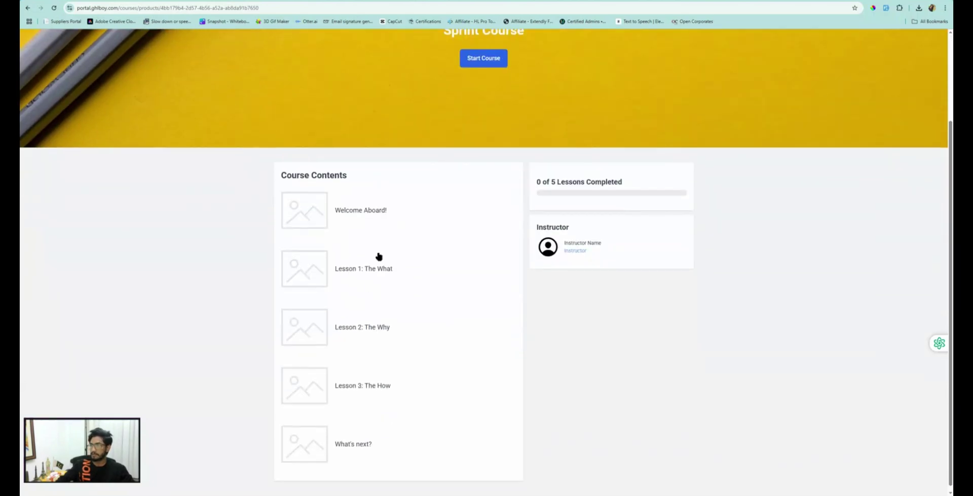
{"action": "scroll", "coordinate": [380, 257], "scroll_direction": "up", "scroll_amount": 3}
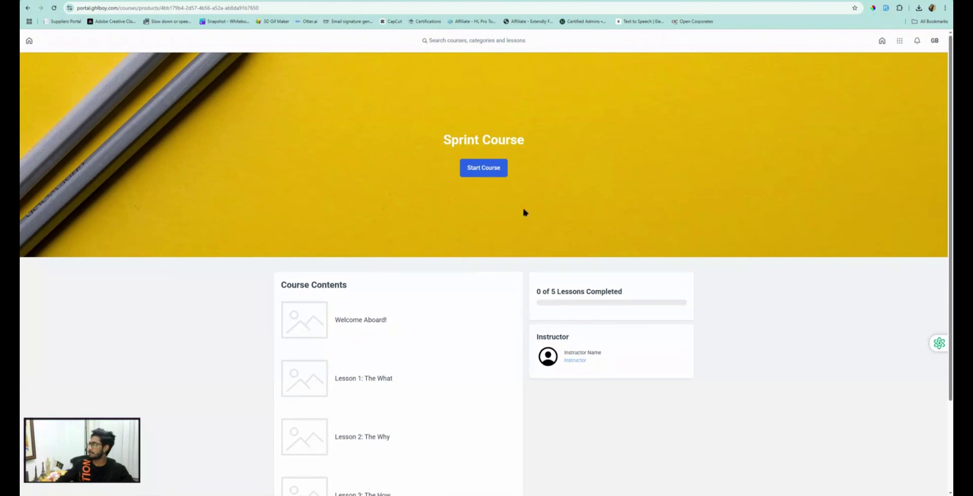
{"action": "left_click", "coordinate": [883, 41]}
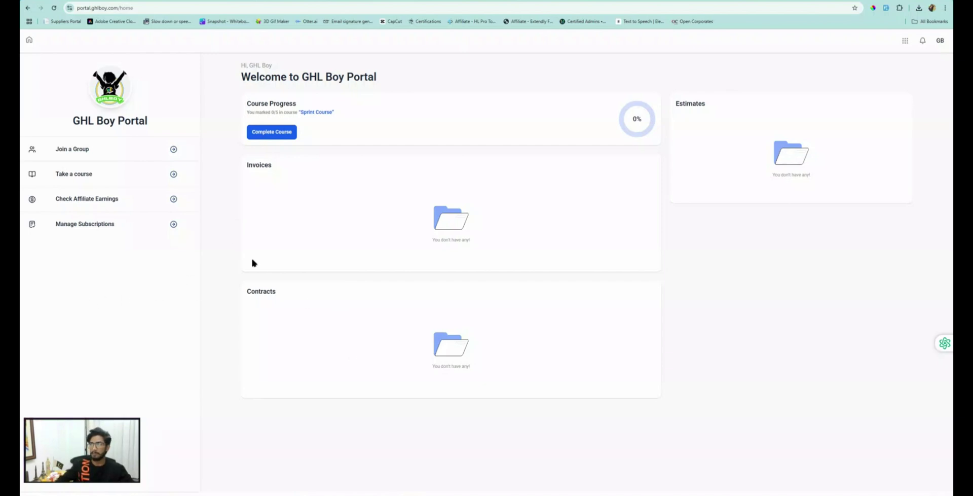
{"action": "left_click", "coordinate": [905, 41]}
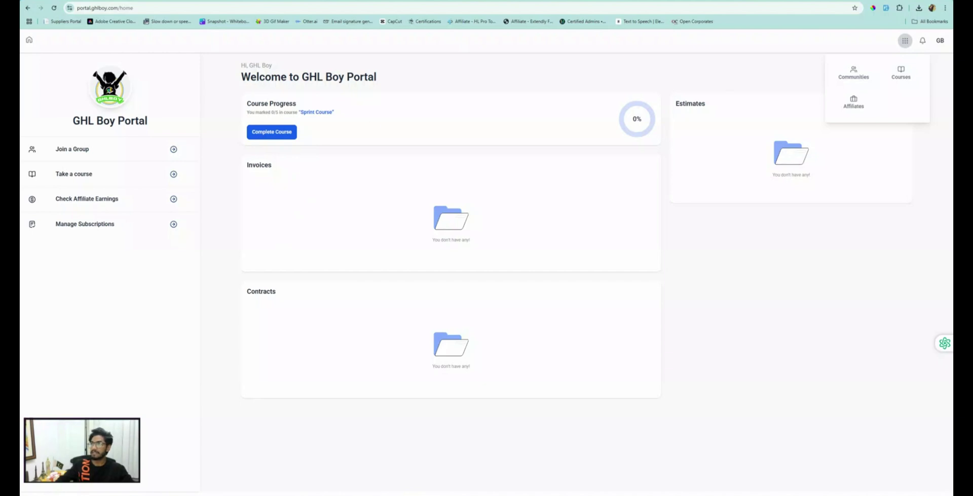
Step: Open the App Permissions page in the Client Portal settings under Sites
{"action": "left_click", "coordinate": [339, 1]}
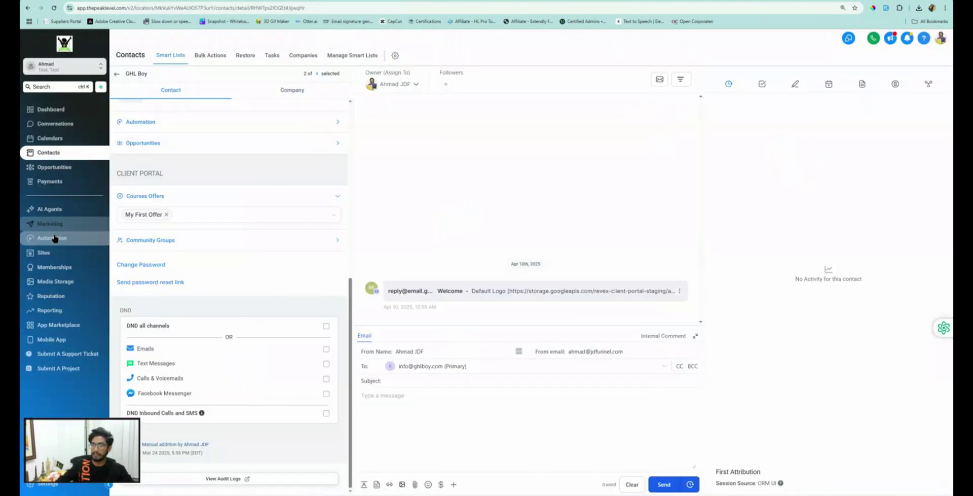
{"action": "left_click", "coordinate": [51, 252]}
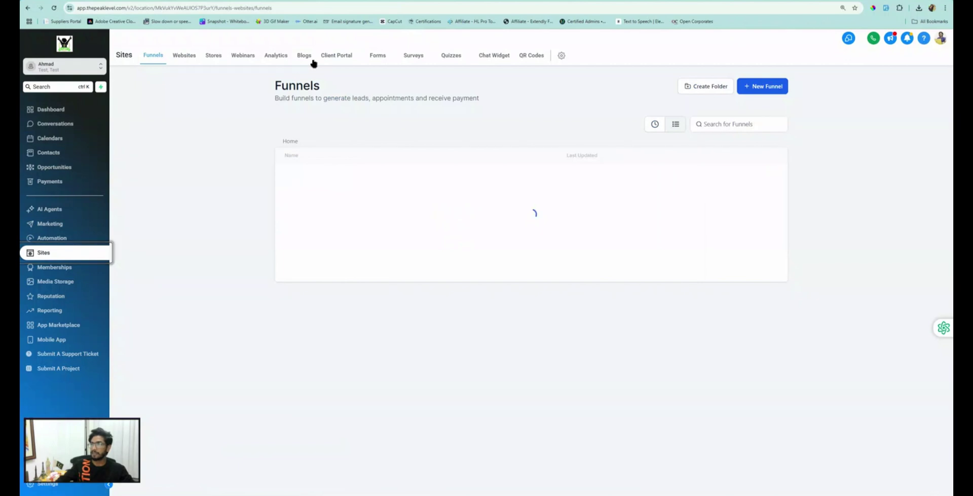
{"action": "mouse_move", "coordinate": [337, 57]}
{"action": "left_click", "coordinate": [320, 86]}
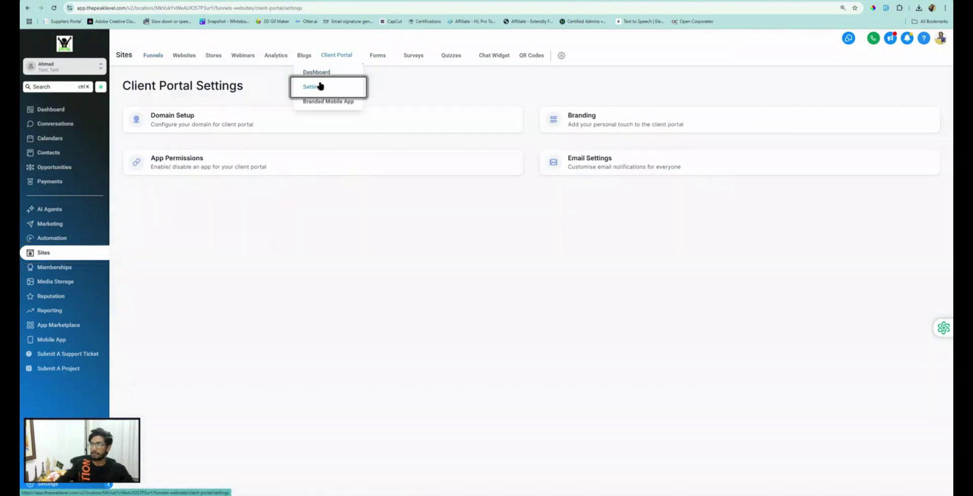
{"action": "left_click", "coordinate": [201, 161]}
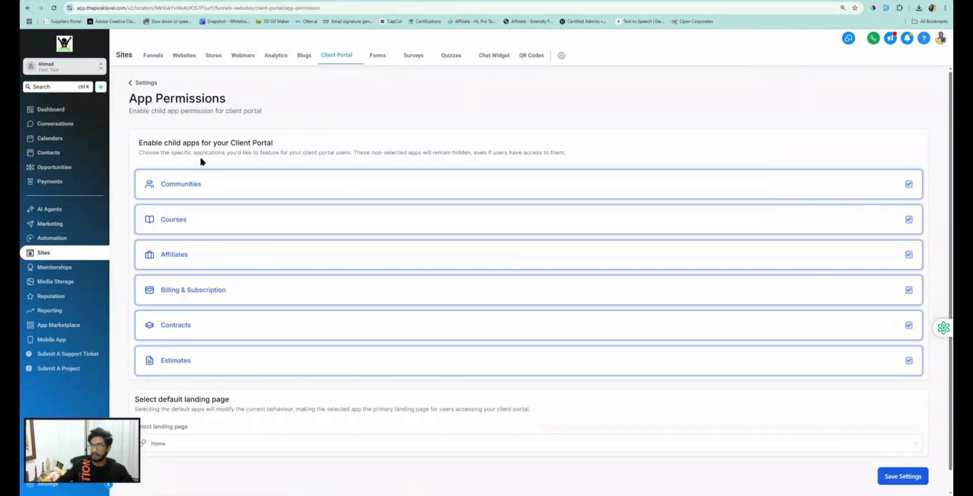
Step: Switch off the Communities and Contracts apps and save the permission settings
{"action": "left_click", "coordinate": [169, 185]}
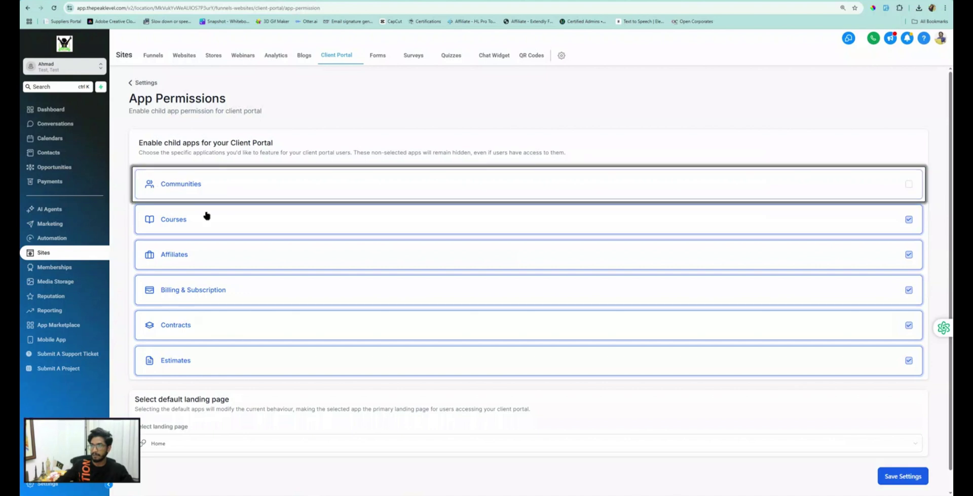
{"action": "left_click", "coordinate": [185, 329]}
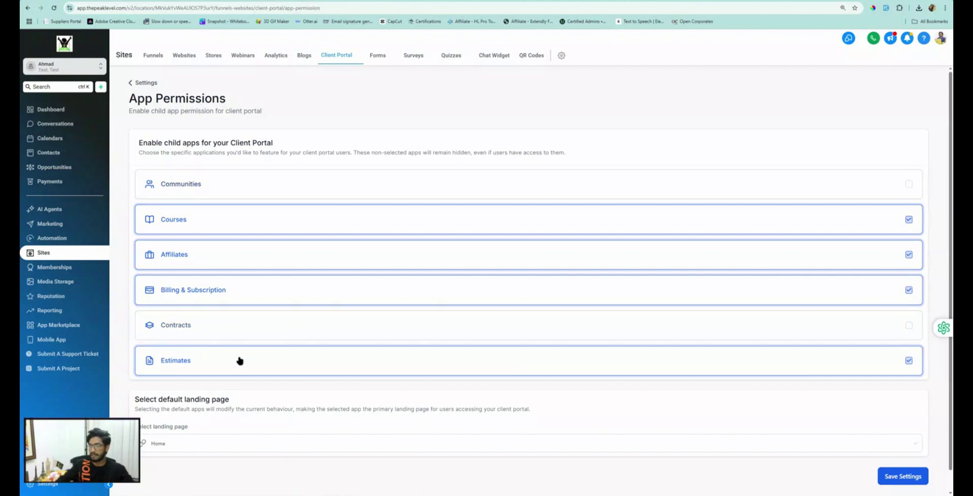
{"action": "left_click", "coordinate": [910, 473]}
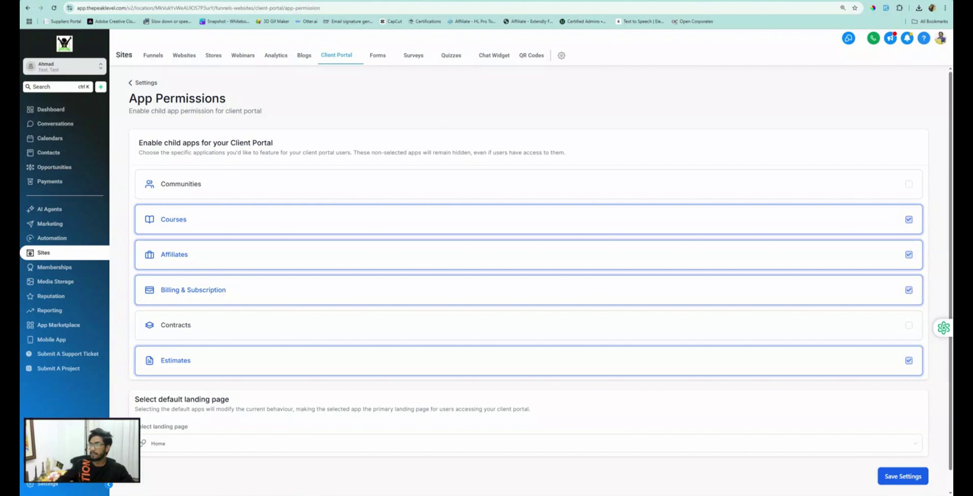
{"action": "left_click", "coordinate": [279, 1]}
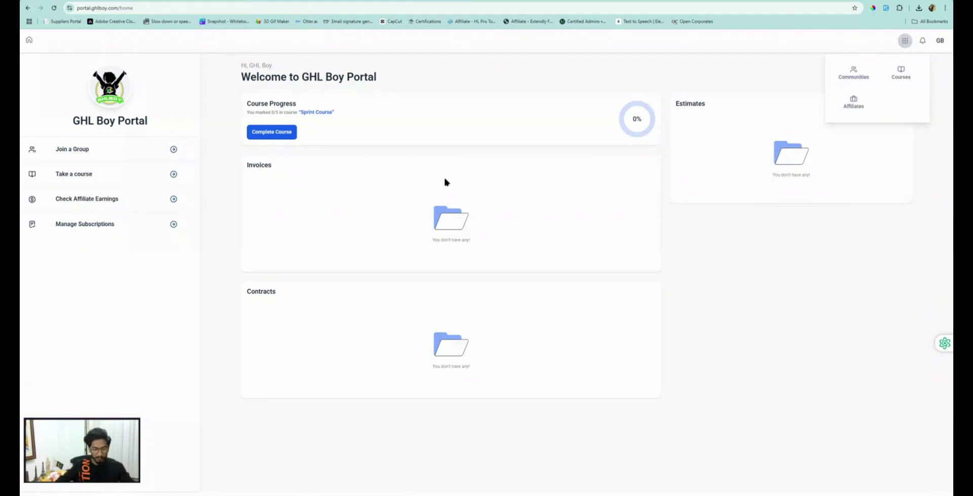
Step: Reload the portal, confirm Communities is blocked, and return to the homepage without Join a Group or Contracts
{"action": "key", "text": "ctrl+r"}
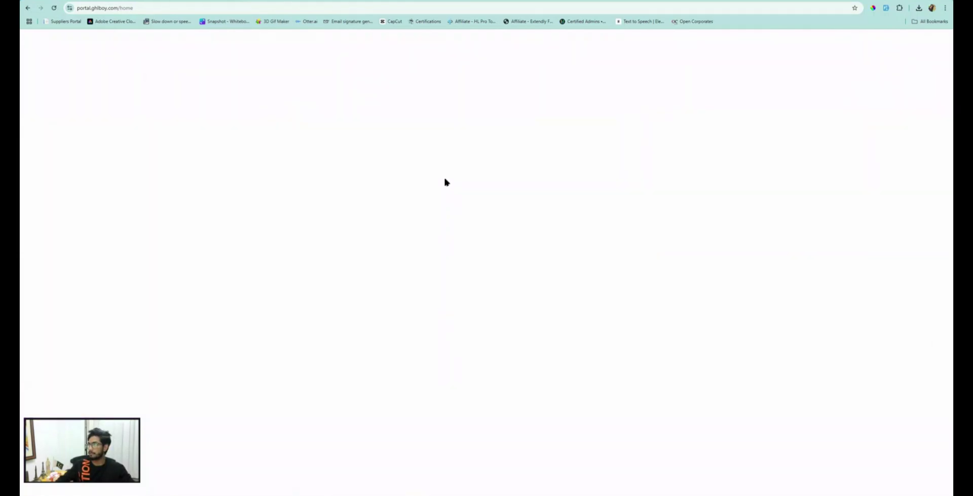
{"action": "left_click", "coordinate": [904, 41]}
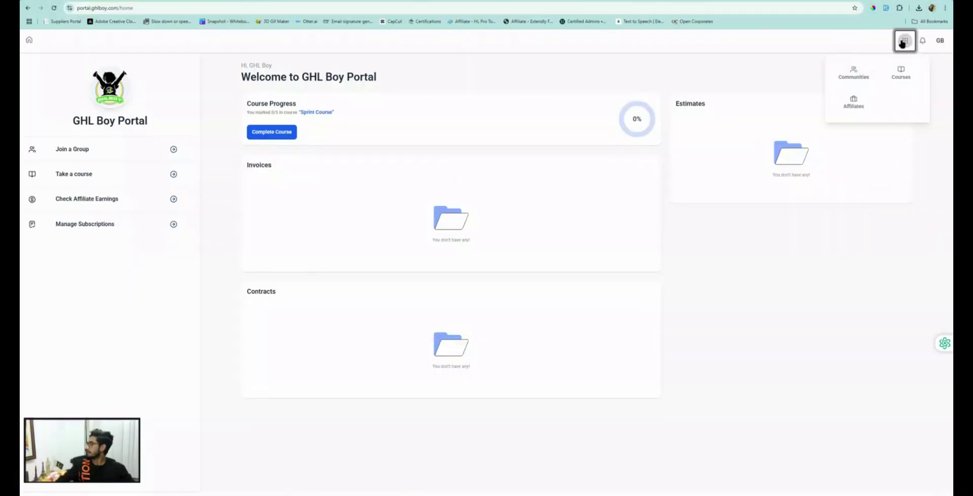
{"action": "left_click", "coordinate": [854, 73]}
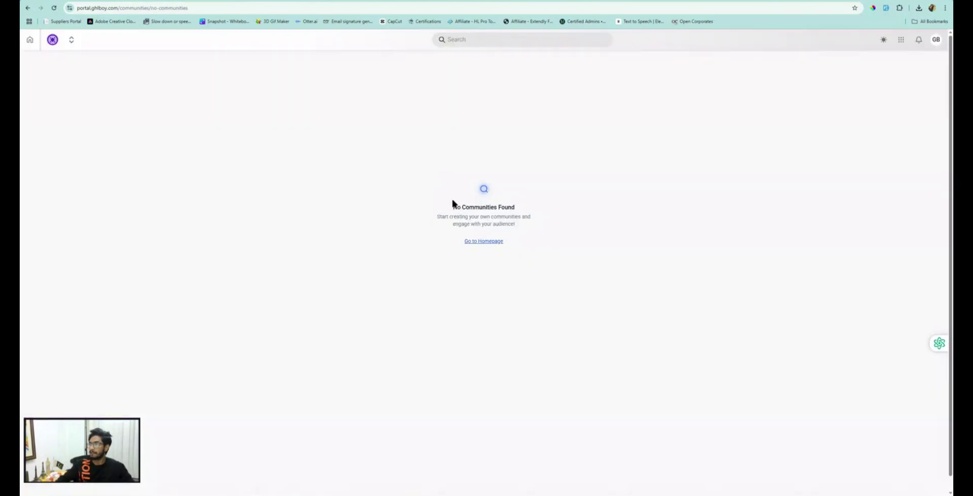
{"action": "left_click", "coordinate": [486, 243]}
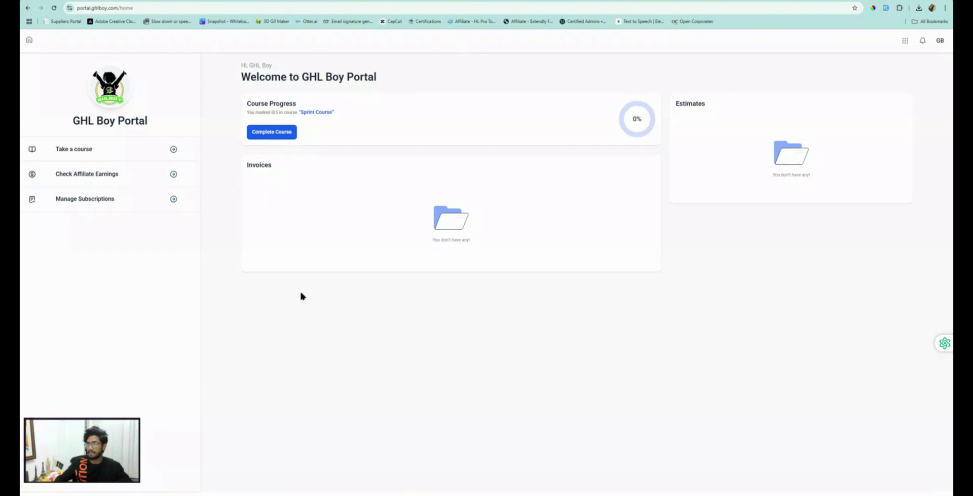
{"action": "left_click", "coordinate": [904, 42]}
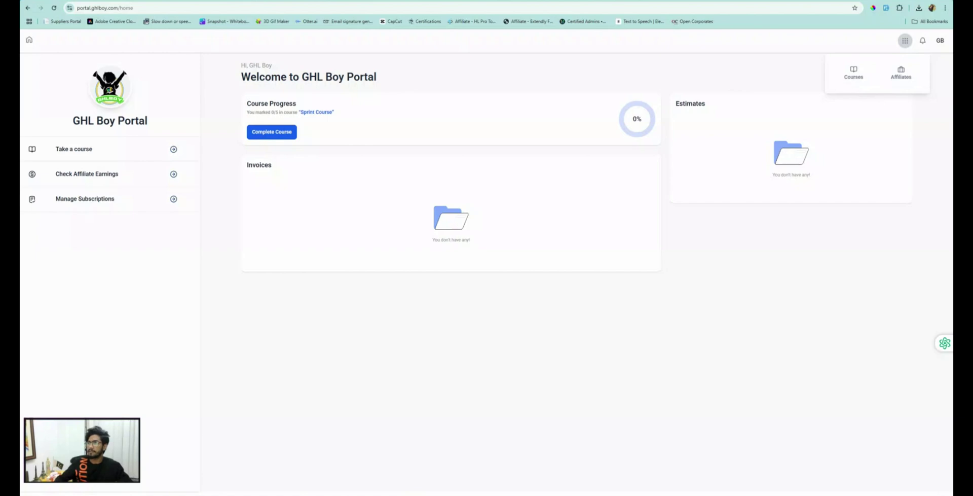
{"action": "left_click", "coordinate": [328, 0]}
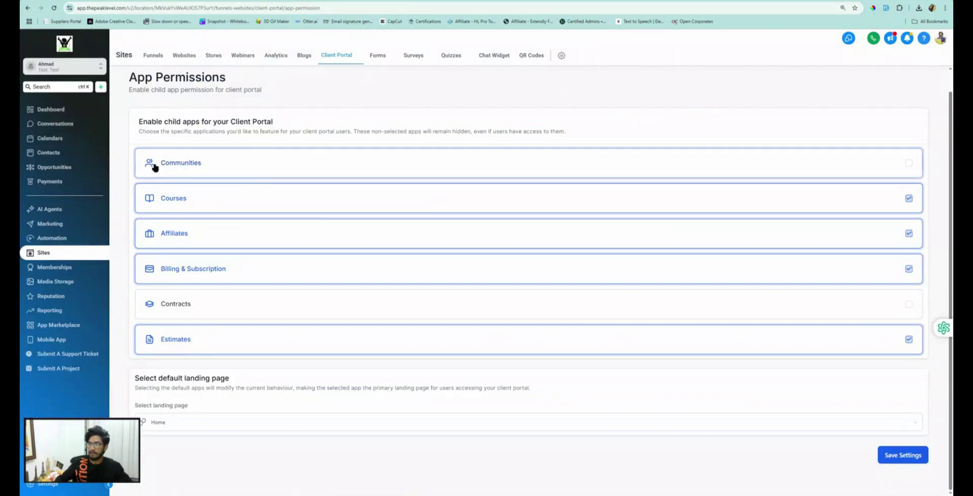
{"action": "left_click", "coordinate": [224, 1]}
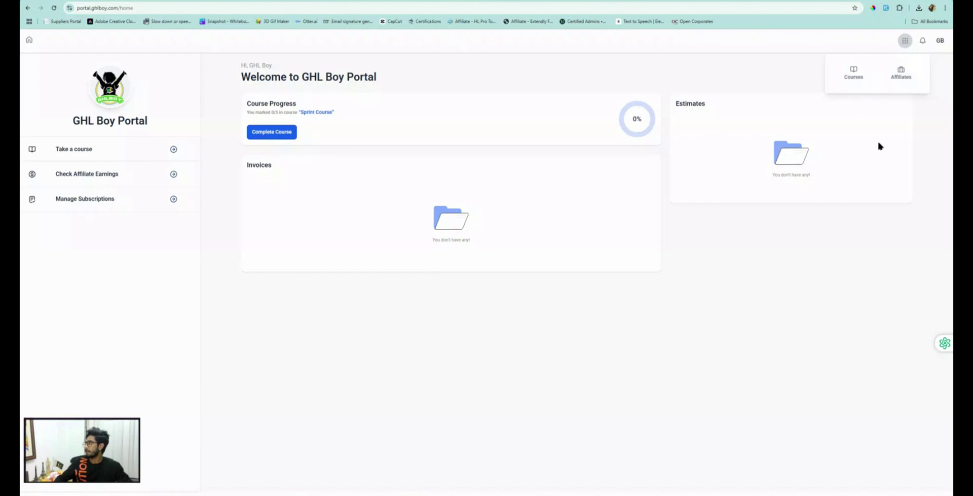
{"action": "left_click", "coordinate": [349, 55]}
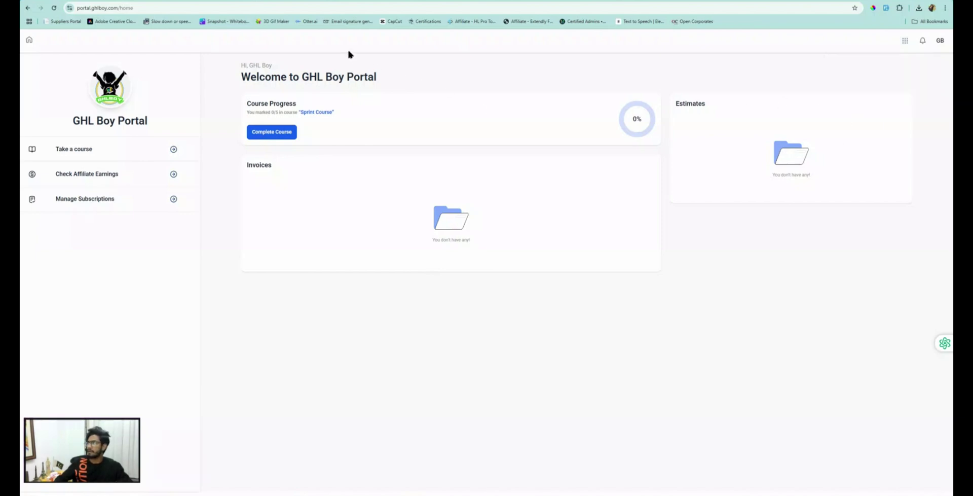